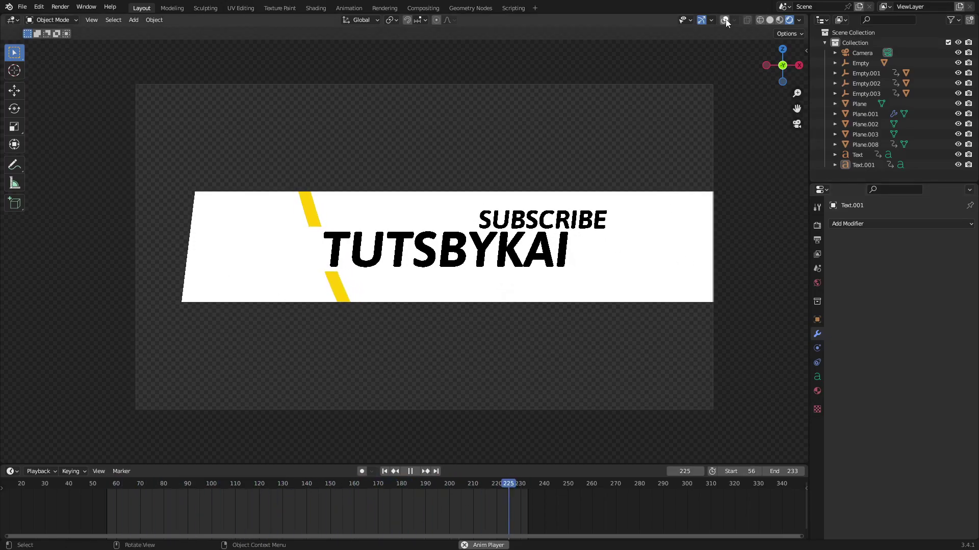
# Show the viewport overlays and examine the outlines of the banner plane and the planes around it.
pyautogui.click(616, 267)
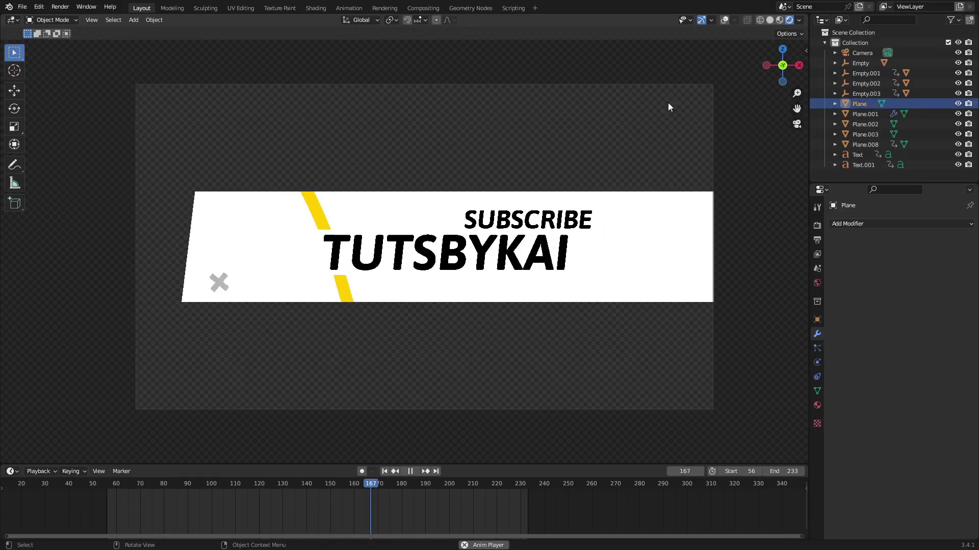
pyautogui.click(723, 21)
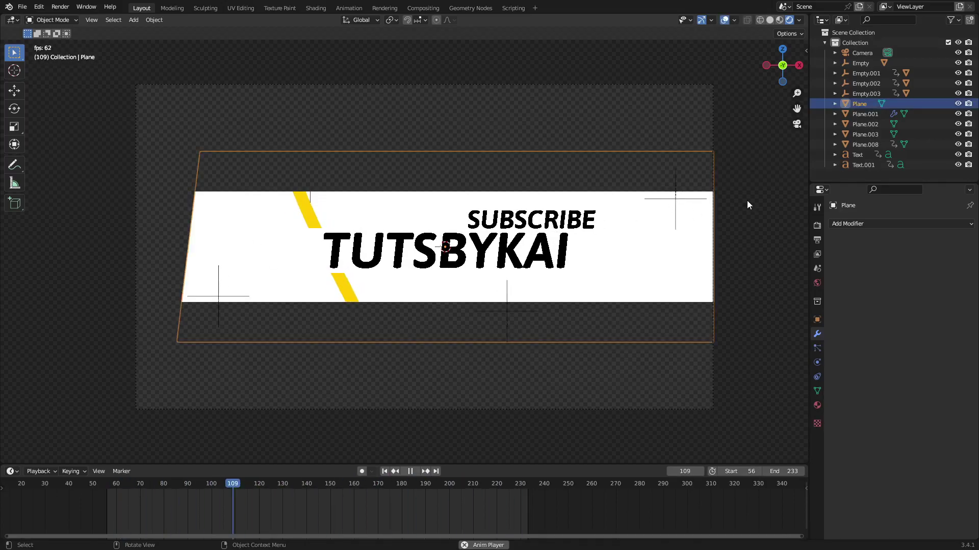
pyautogui.moveTo(568, 219)
pyautogui.mouseDown(button='middle')
pyautogui.moveTo(510, 222)
pyautogui.moveTo(568, 234)
pyautogui.mouseUp(button='middle')
pyautogui.click(502, 199)
pyautogui.click(475, 298)
pyautogui.click(581, 196)
# Switch the viewport to solid shading and examine the two masking planes above and below the banner.
pyautogui.click(724, 20)
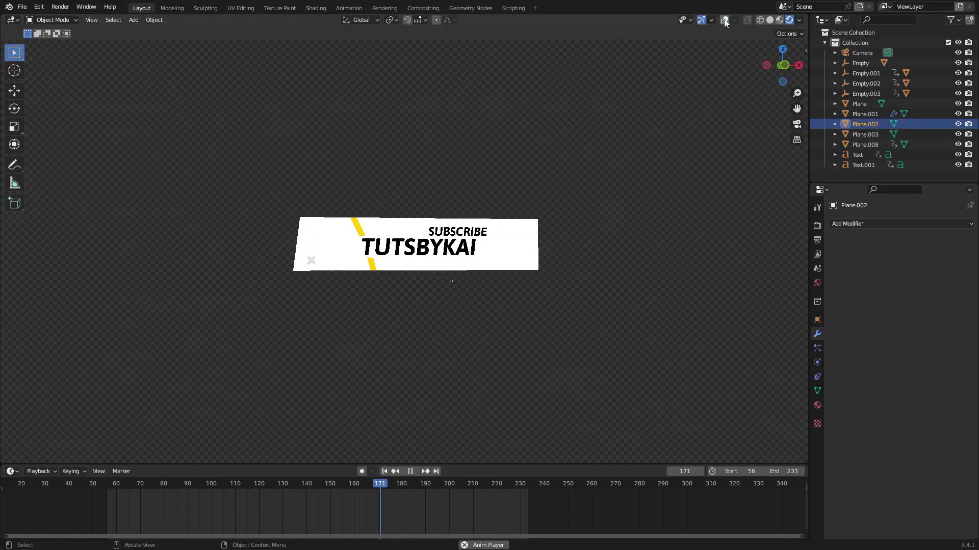
pyautogui.click(724, 20)
pyautogui.click(769, 20)
pyautogui.moveTo(683, 148); pyautogui.dragTo(671, 153, button='middle')
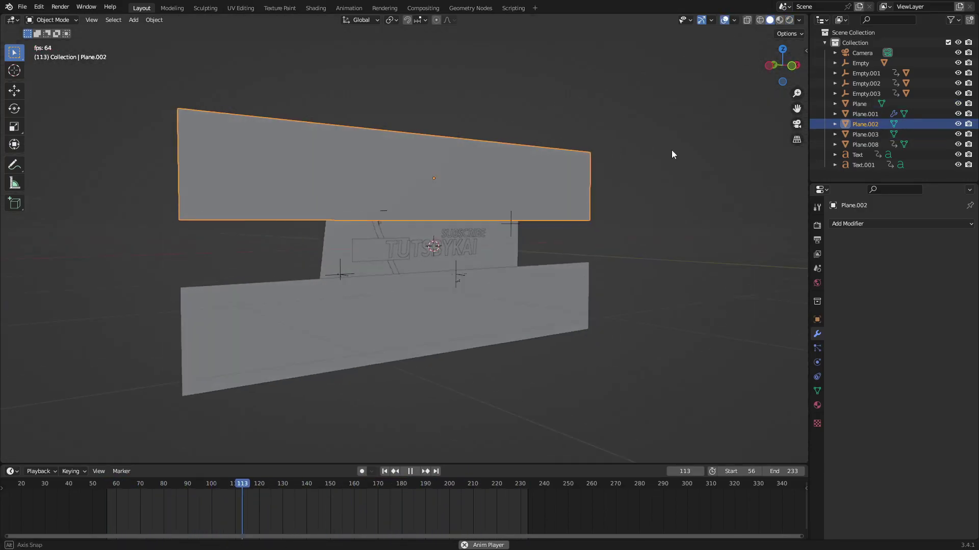
pyautogui.click(597, 287)
pyautogui.moveTo(598, 287); pyautogui.dragTo(570, 288, button='middle')
pyautogui.click(541, 212)
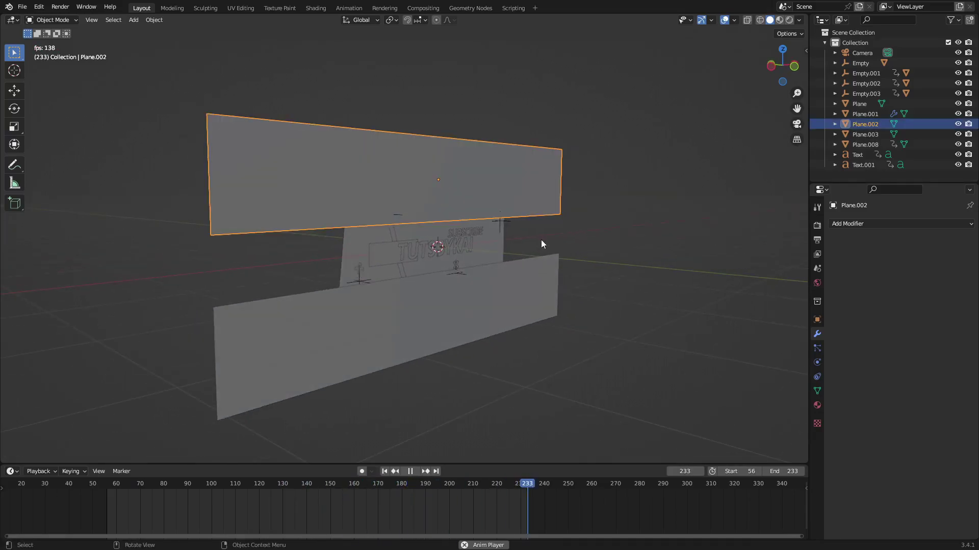
# Examine the material settings of the upper masking plane and of the white banner plane.
pyautogui.click(816, 405)
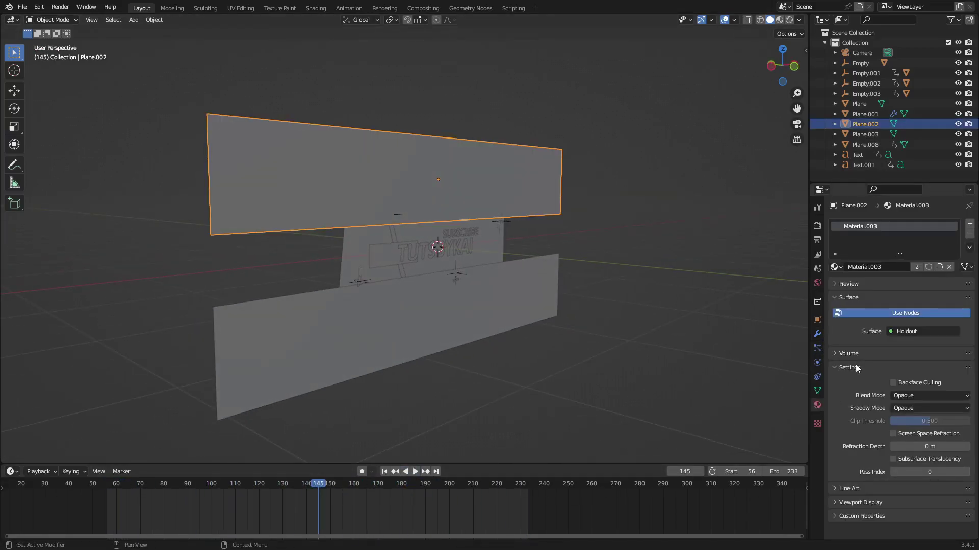
pyautogui.moveTo(545, 207); pyautogui.dragTo(546, 232, button='middle')
pyautogui.scroll(2, 563, 237)
pyautogui.scroll(-1, 552, 204)
pyautogui.moveTo(548, 173); pyautogui.dragTo(536, 171, button='middle')
pyautogui.click(435, 222)
pyautogui.moveTo(434, 223); pyautogui.dragTo(601, 195, button='middle')
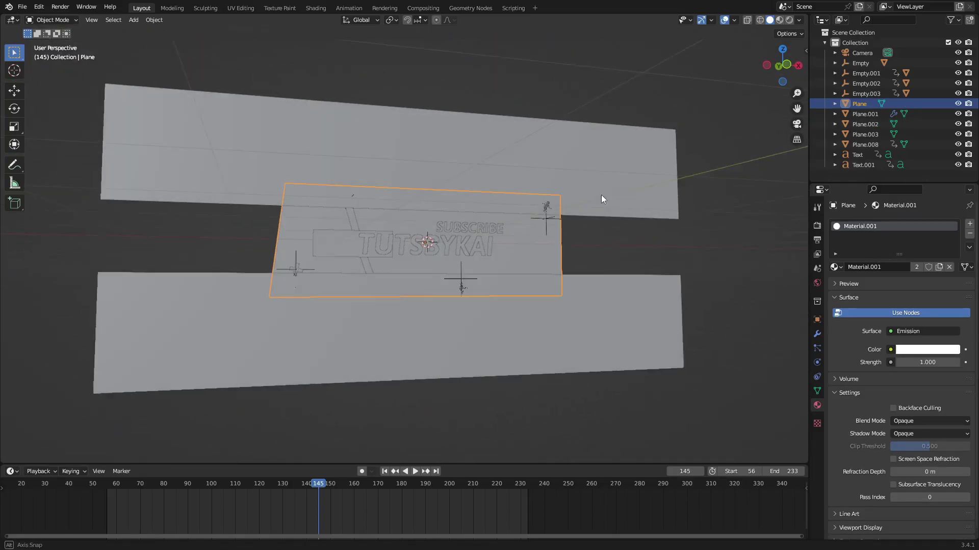
pyautogui.click(576, 164)
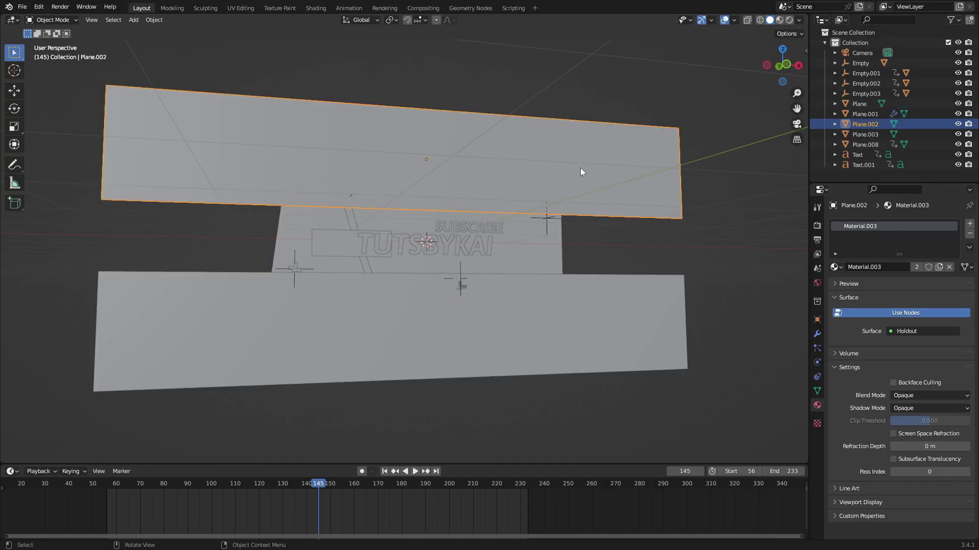
pyautogui.moveTo(582, 178); pyautogui.dragTo(630, 184, button='middle')
pyautogui.click(584, 251)
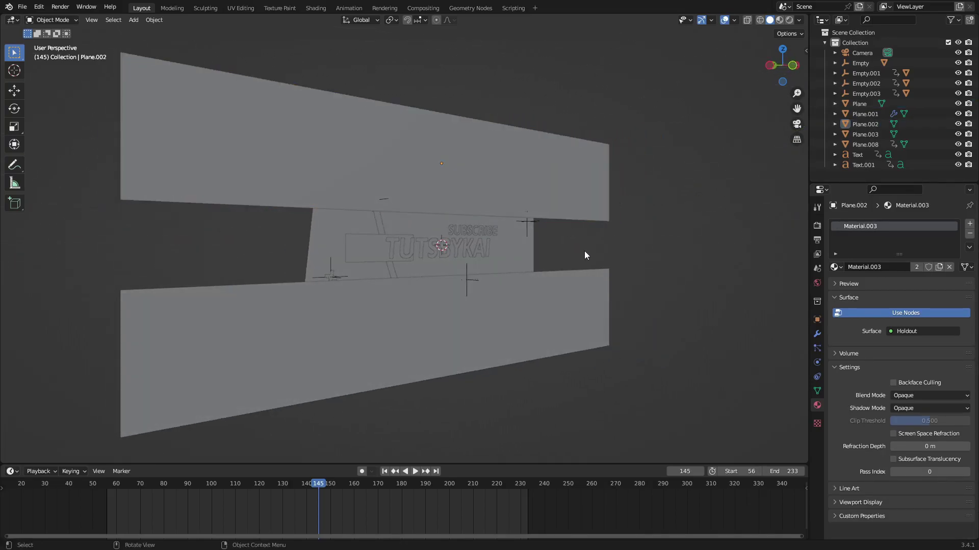
# Examine the spacing between the masking planes and the banner from the side, and select the cross near the banner's lower-left corner.
pyautogui.press('KP_0')
pyautogui.moveTo(584, 254); pyautogui.dragTo(513, 229, button='middle')
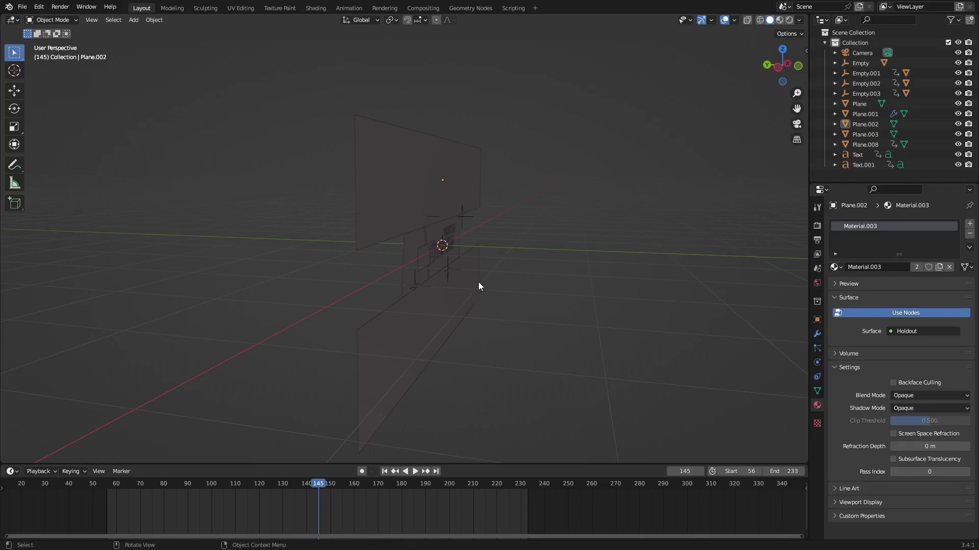
pyautogui.moveTo(478, 283); pyautogui.dragTo(461, 250, button='middle')
pyautogui.moveTo(689, 80); pyautogui.dragTo(660, 70, button='middle')
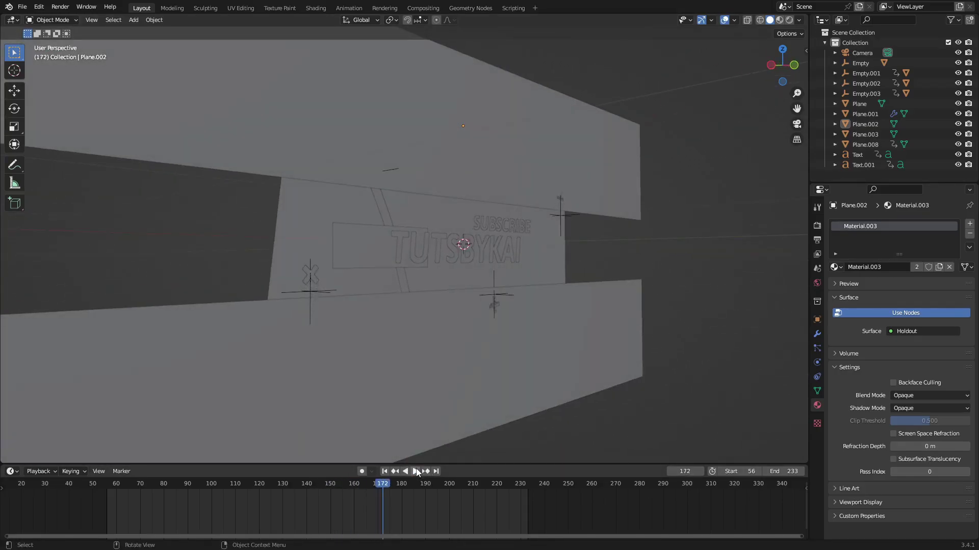
pyautogui.scroll(2, 352, 392)
pyautogui.click(249, 298)
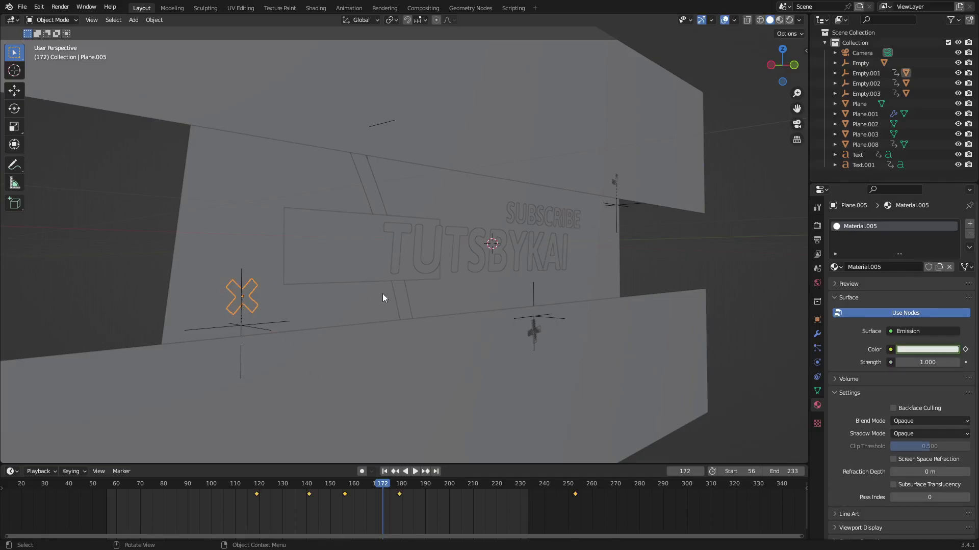
# Shift the upper holdout plane's mesh along the global Y axis.
pyautogui.moveTo(382, 294); pyautogui.dragTo(564, 195, button='middle')
pyautogui.click(512, 204)
pyautogui.press('Tab')
pyautogui.press('g')
pyautogui.press('y')
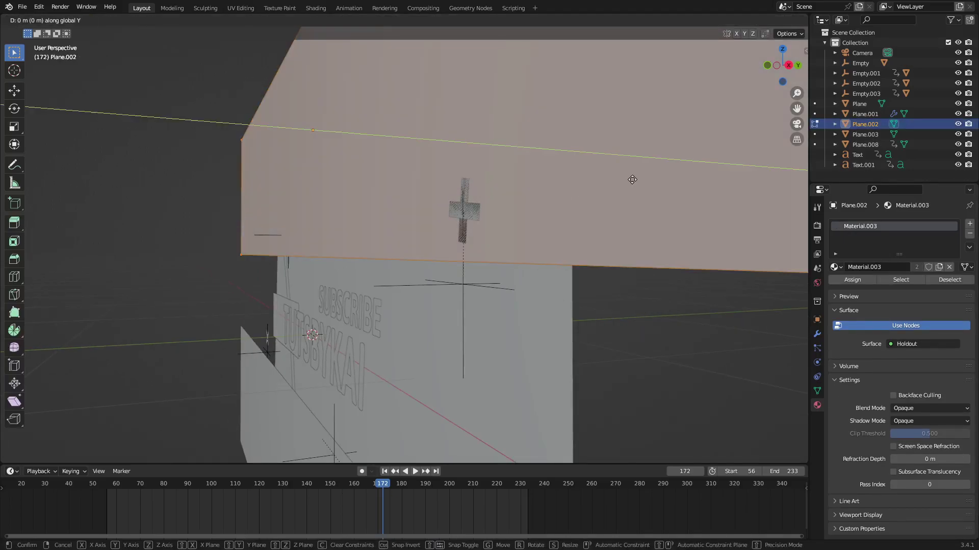
pyautogui.click(627, 183)
pyautogui.press('Tab')
# Return to the camera view and switch the viewport to rendered shading.
pyautogui.moveTo(626, 184); pyautogui.dragTo(581, 203, button='middle')
pyautogui.click(335, 236)
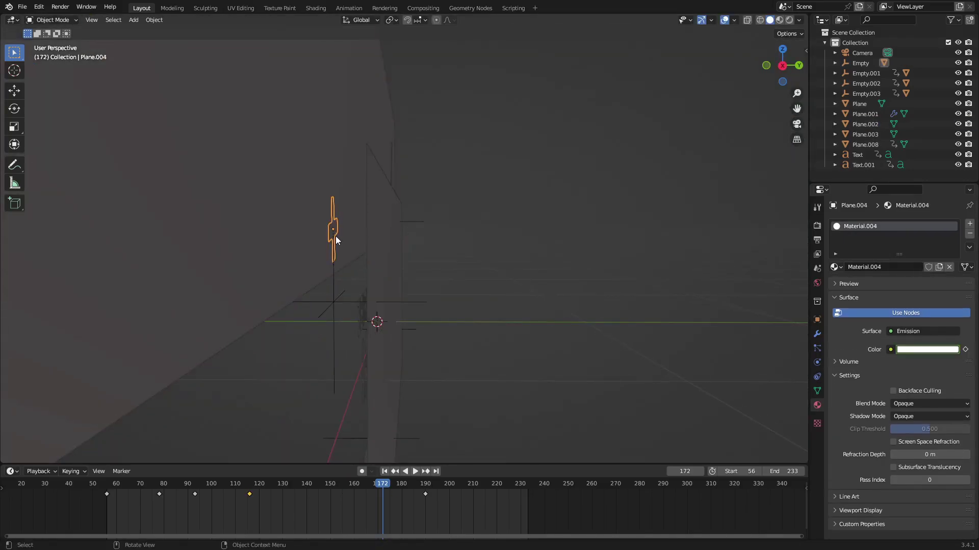
pyautogui.press('KP_0')
pyautogui.click(438, 223)
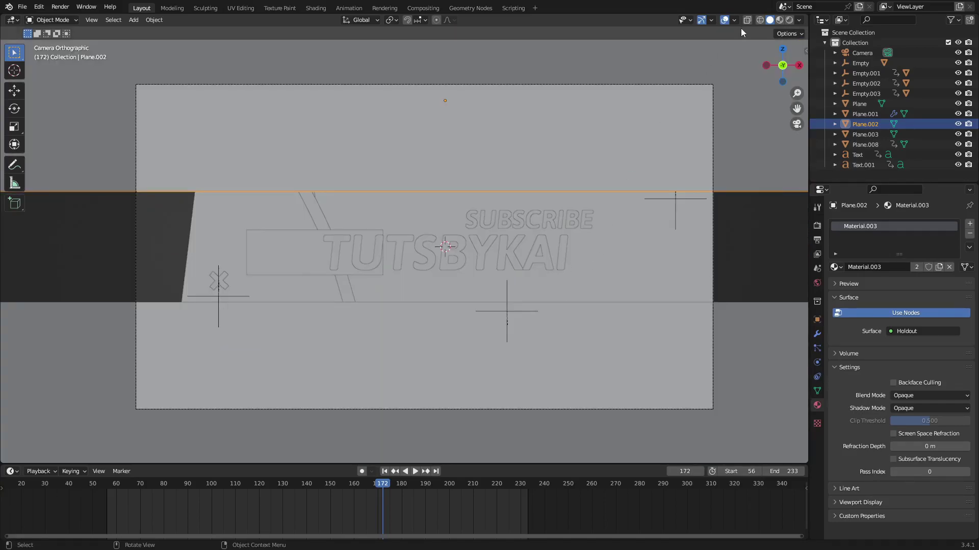
pyautogui.click(790, 20)
pyautogui.click(743, 279)
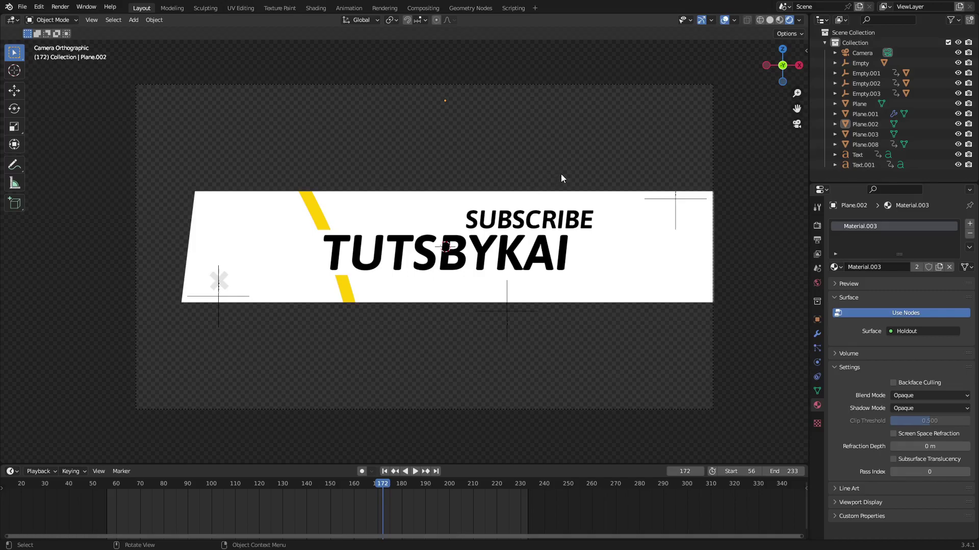
# Examine how the upper holdout plane masks the cross near the banner's upper-right corner at frames 81 and 99.
pyautogui.scroll(2, 562, 177)
pyautogui.moveTo(378, 487); pyautogui.dragTo(166, 488)
pyautogui.click(743, 194)
pyautogui.scroll(5, 394, 265)
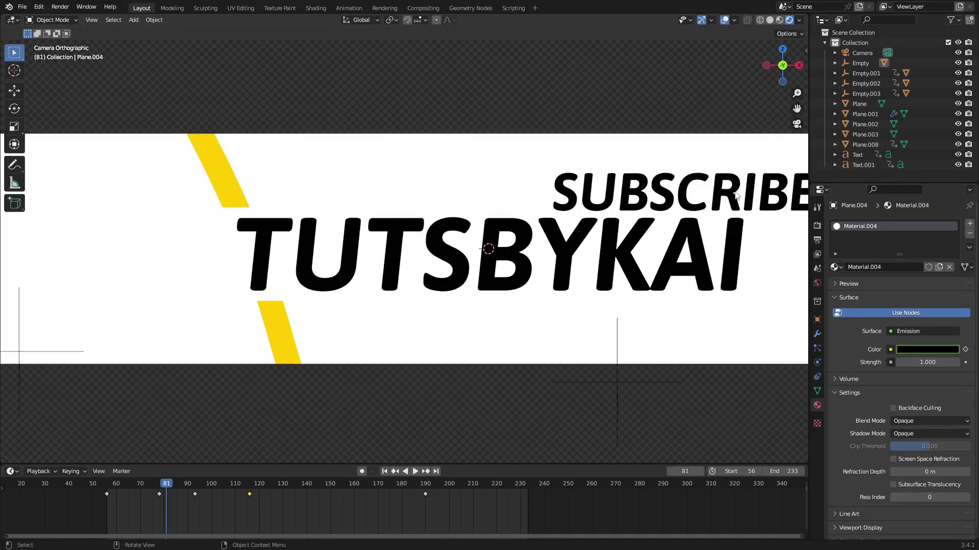
pyautogui.scroll(4, 448, 253)
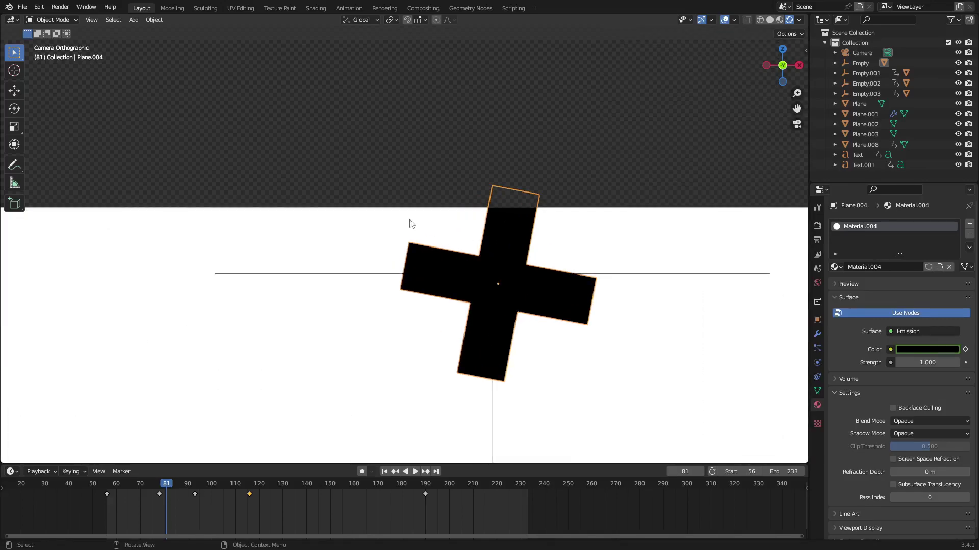
pyautogui.click(412, 248)
pyautogui.click(414, 243)
pyautogui.moveTo(169, 487); pyautogui.dragTo(209, 488)
# Hide the upper holdout plane to check the cross unmasked down to frame 86, and undo the hiding.
pyautogui.click(478, 167)
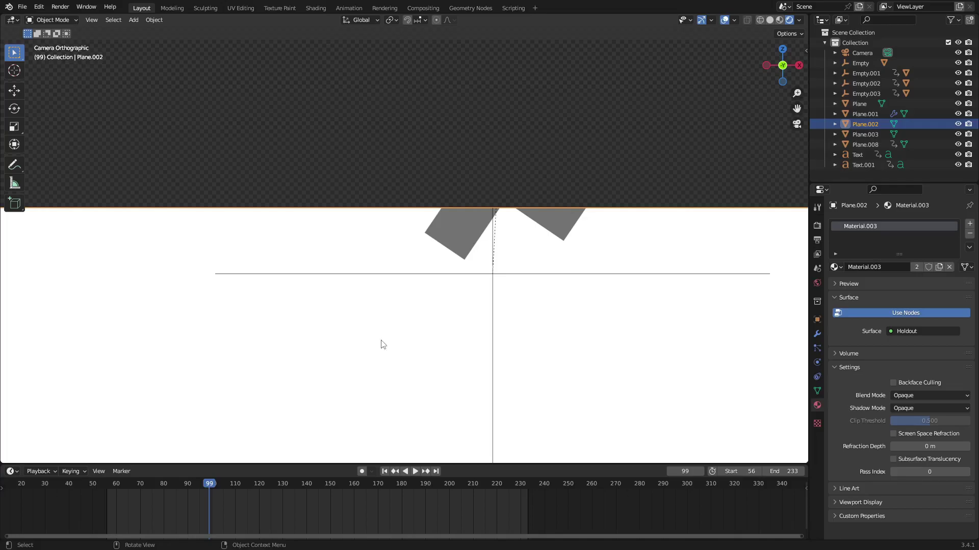
pyautogui.press('h')
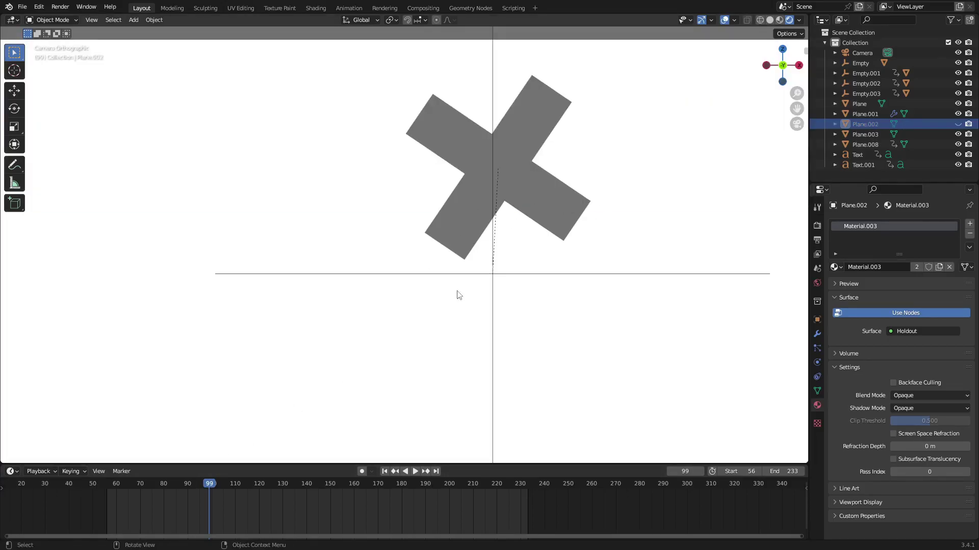
pyautogui.scroll(-5, 456, 292)
pyautogui.moveTo(207, 484); pyautogui.dragTo(178, 484)
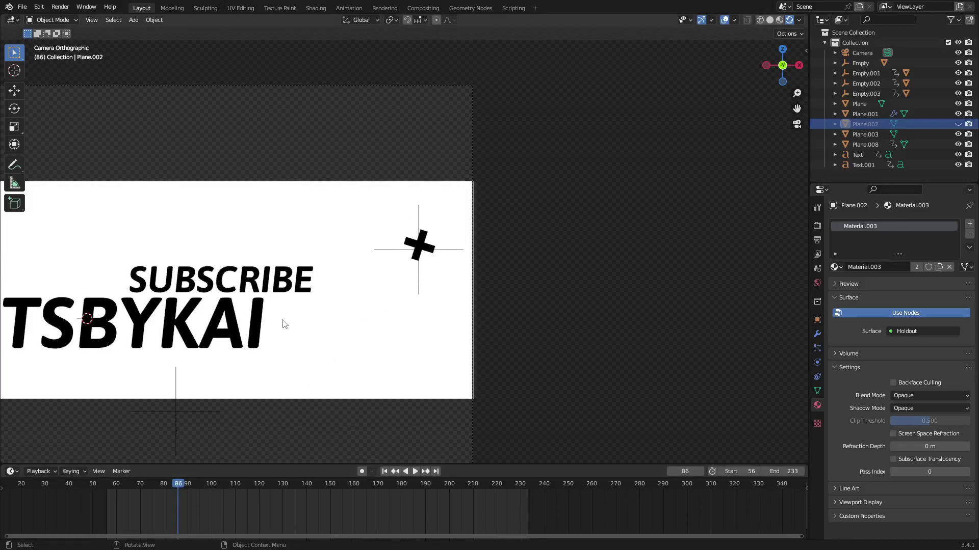
pyautogui.hotkey('ctrl', 'z')
# Shift the lower holdout plane's mesh along the global Y axis with the overlays shown.
pyautogui.moveTo(432, 250); pyautogui.dragTo(556, 233, button='middle')
pyautogui.click(724, 20)
pyautogui.scroll(3, 499, 261)
pyautogui.click(448, 338)
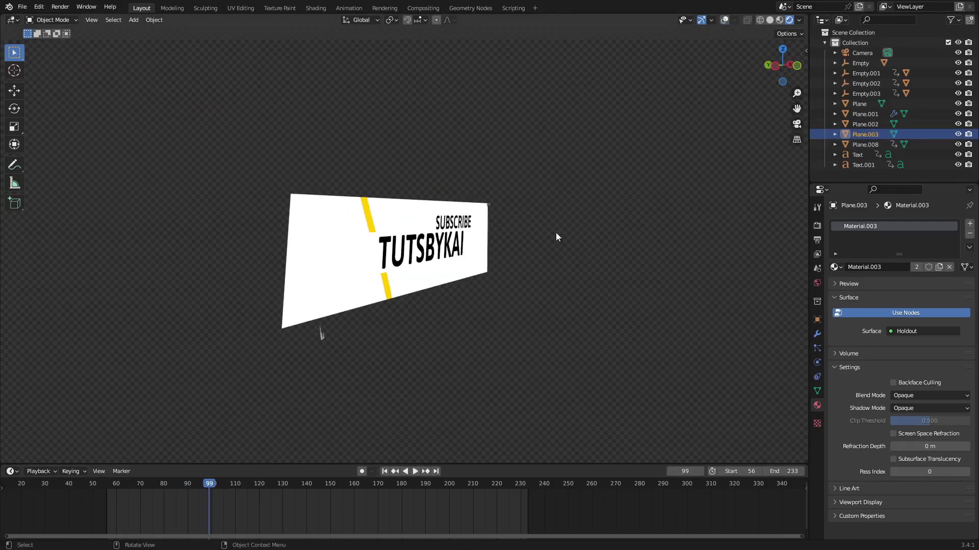
pyautogui.click(724, 19)
pyautogui.press('Tab')
pyautogui.press('g')
pyautogui.press('y')
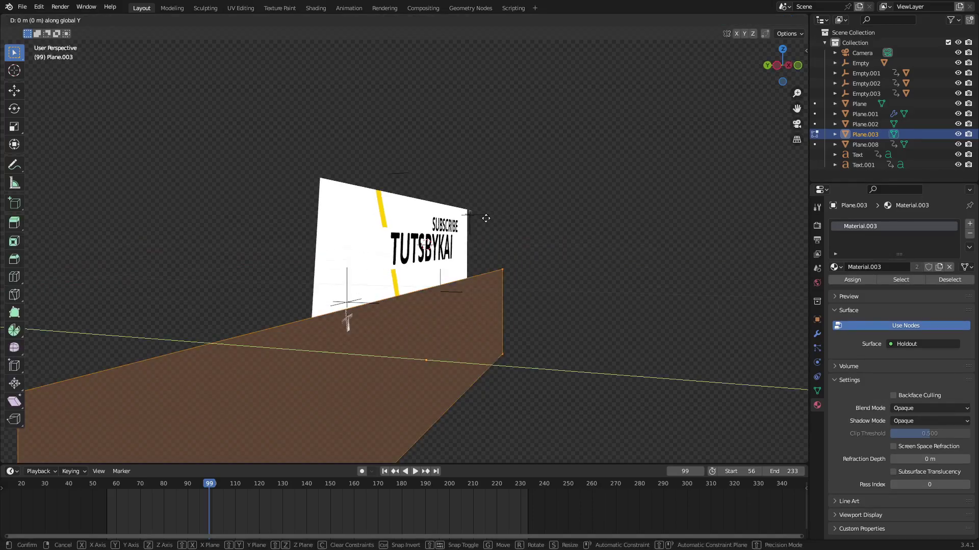
pyautogui.click(486, 219)
pyautogui.press('Tab')
# Select the white banner plane and examine it from behind.
pyautogui.moveTo(487, 219); pyautogui.dragTo(520, 283, button='middle')
pyautogui.click(479, 259)
pyautogui.scroll(2, 487, 278)
pyautogui.click(283, 268)
pyautogui.click(254, 247)
pyautogui.moveTo(255, 248); pyautogui.dragTo(383, 264, button='middle')
pyautogui.scroll(-3, 658, 274)
pyautogui.moveTo(447, 255); pyautogui.dragTo(499, 257, button='middle')
# Try to change the banner plane's slanted edge by moving its upper corner vertex along the X axis.
pyautogui.press('Tab')
pyautogui.scroll(2, 640, 245)
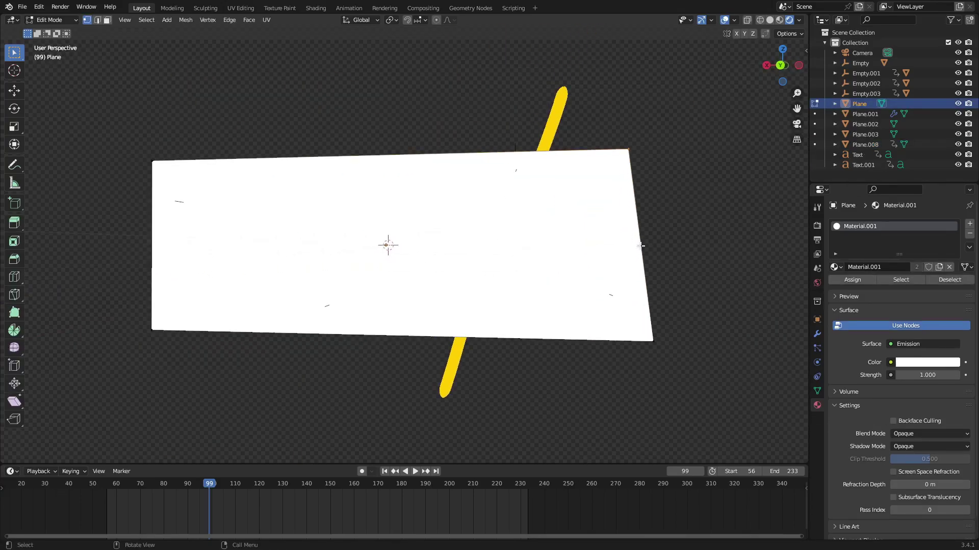
pyautogui.press('g')
pyautogui.press('x')
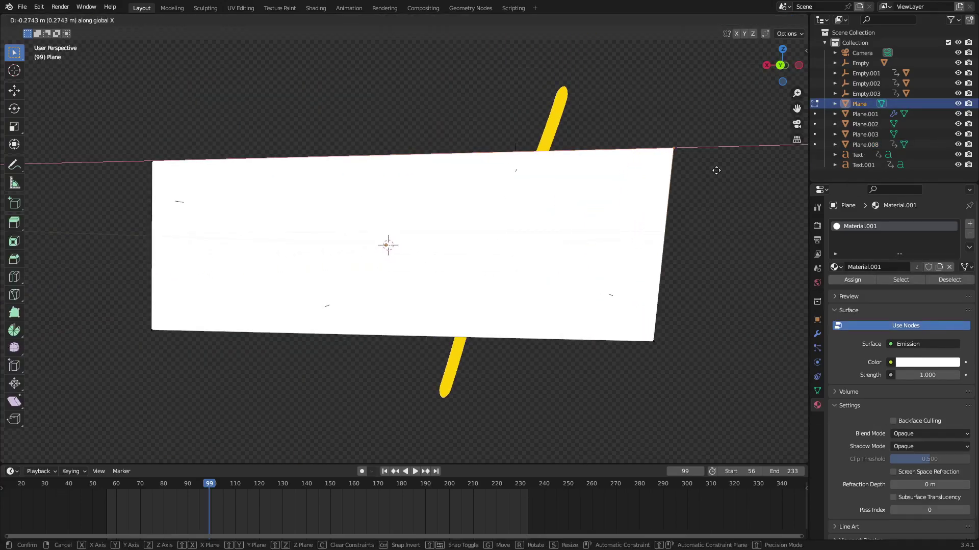
pyautogui.rightClick(703, 163)
pyautogui.press('g')
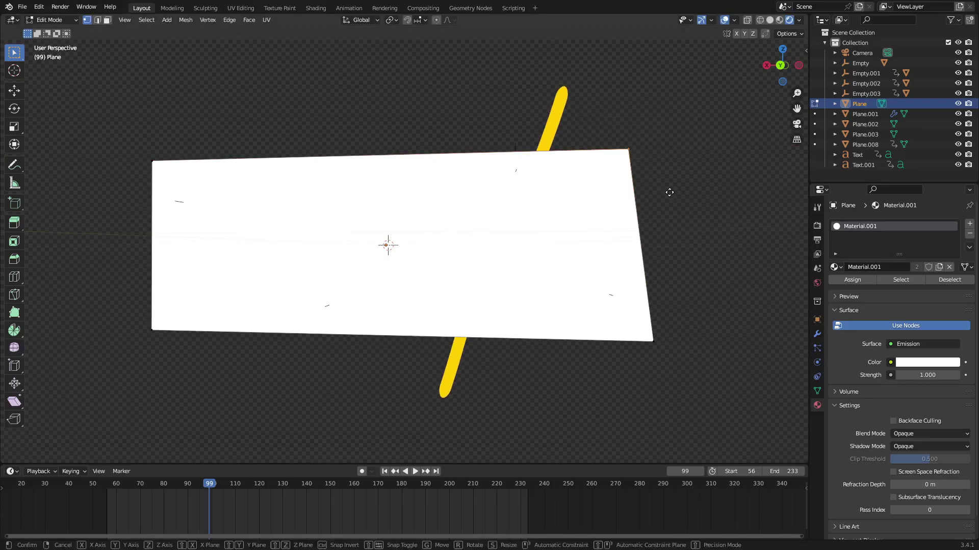
pyautogui.press('x')
pyautogui.rightClick(604, 182)
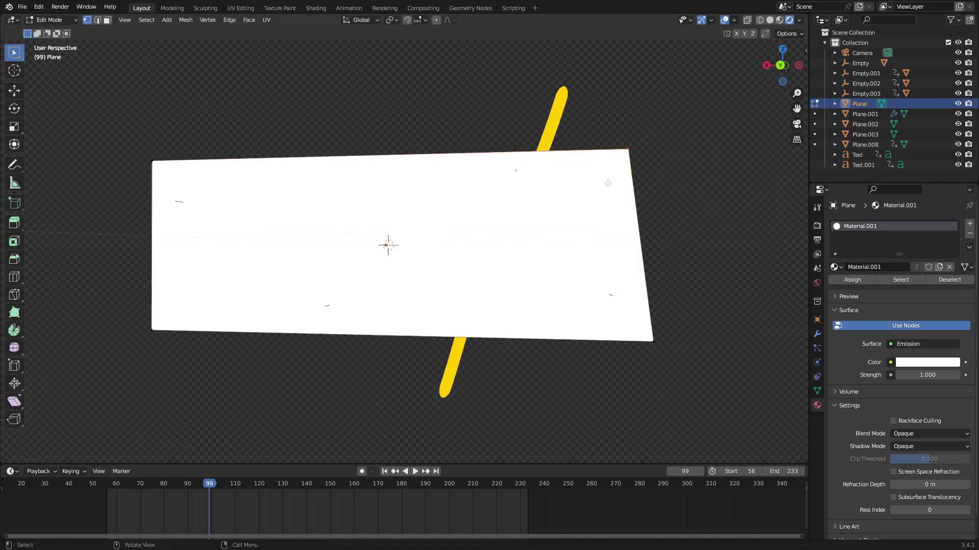
pyautogui.press('Tab')
# Play the animation and widen the yellow stripe by scaling it along X by about 4.487.
pyautogui.moveTo(671, 232); pyautogui.dragTo(459, 284, button='middle')
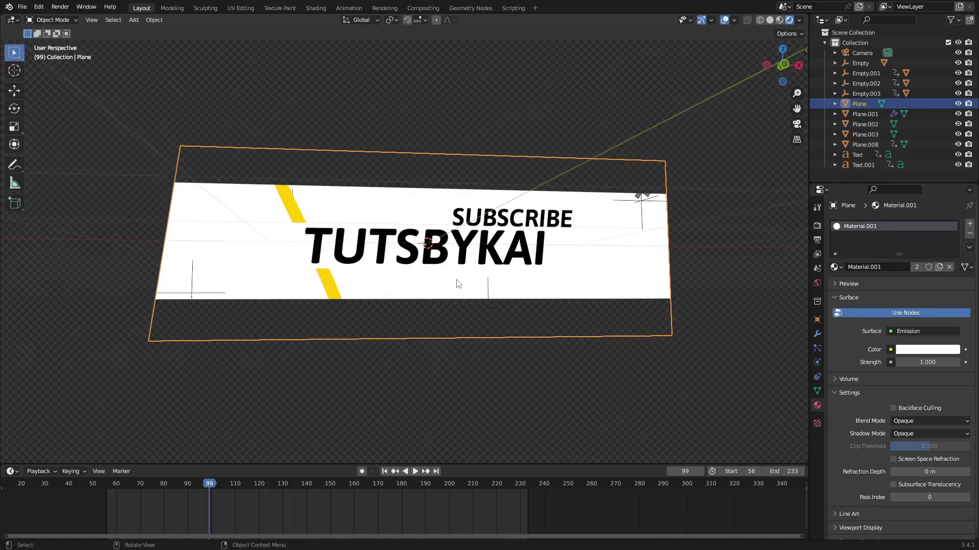
pyautogui.click(415, 471)
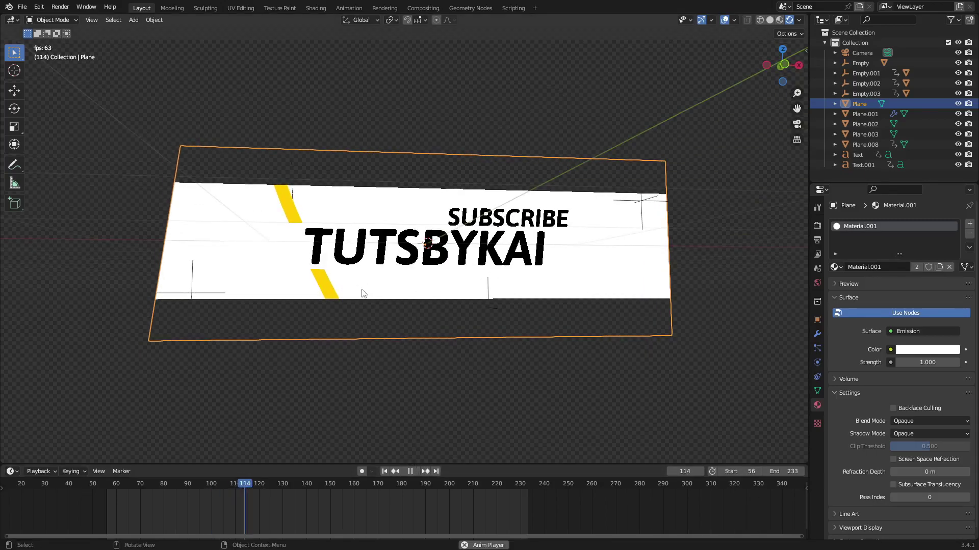
pyautogui.click(314, 289)
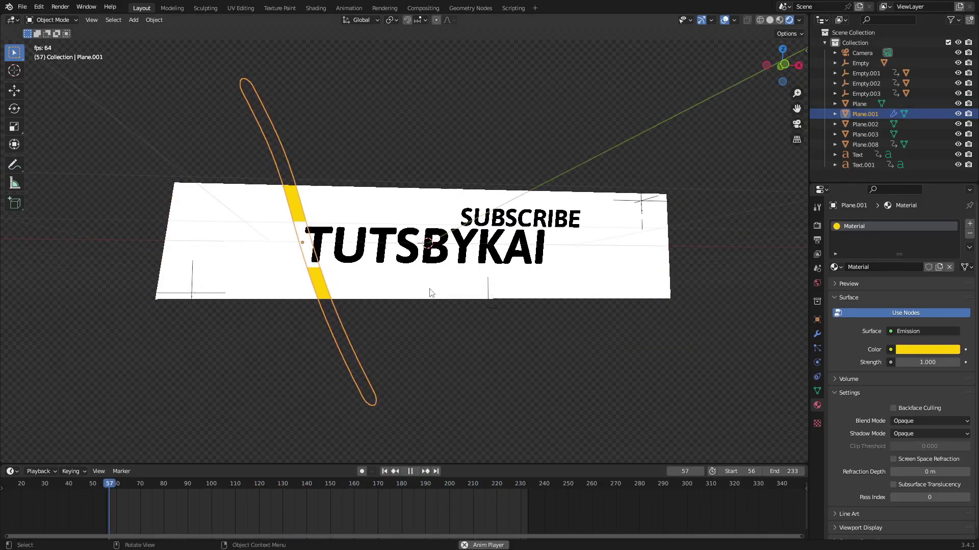
pyautogui.press('s')
pyautogui.press('x')
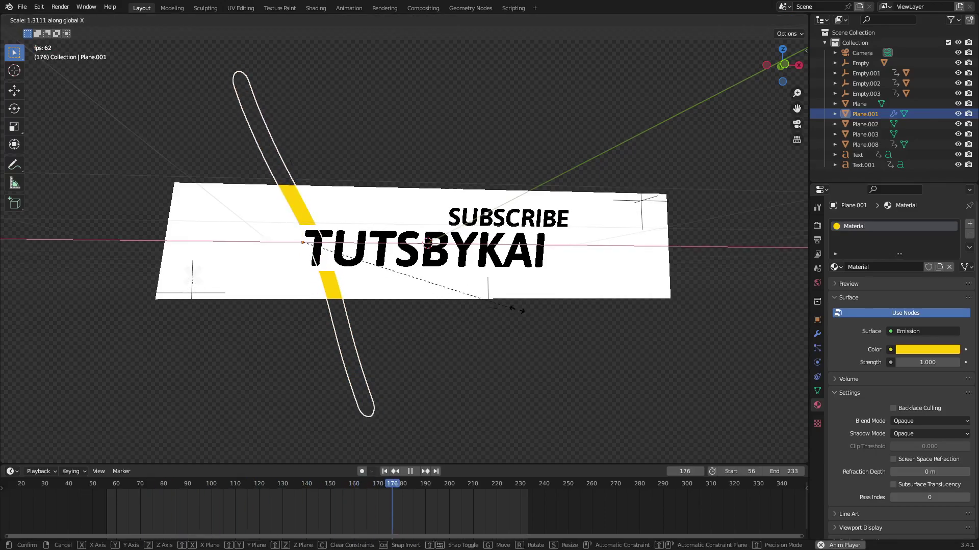
pyautogui.click(380, 311)
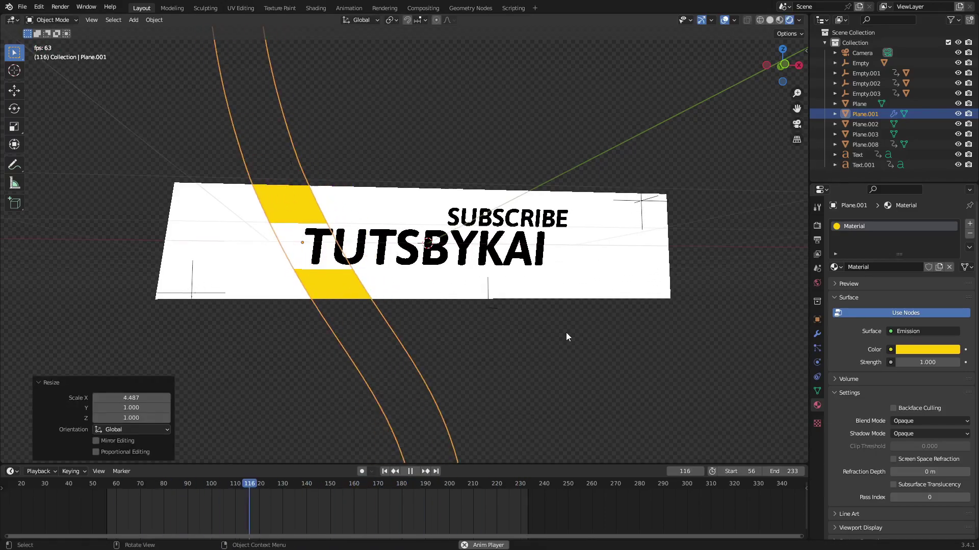
# Try to scale the white rectangle behind the channel name along the X axis, with playback stopped.
pyautogui.click(282, 253)
pyautogui.press('s')
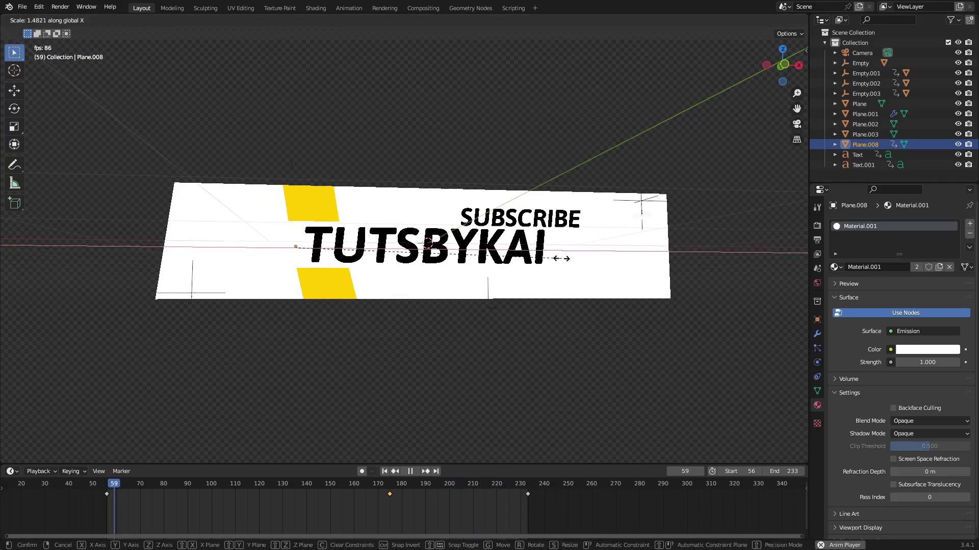
pyautogui.press('Escape')
pyautogui.press('space')
pyautogui.press('s')
pyautogui.press('x')
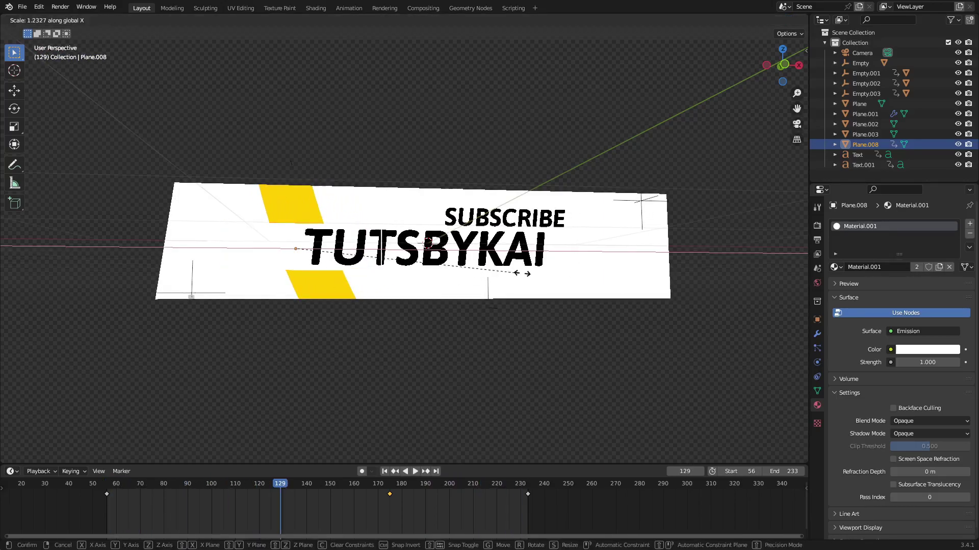
pyautogui.rightClick(614, 270)
# Extend the white rectangle behind the channel name by moving its right edge along X past the widened yellow stripe.
pyautogui.press('Tab')
pyautogui.moveTo(384, 299); pyautogui.dragTo(351, 218)
pyautogui.press('g')
pyautogui.press('x')
pyautogui.click(403, 297)
pyautogui.press('Tab')
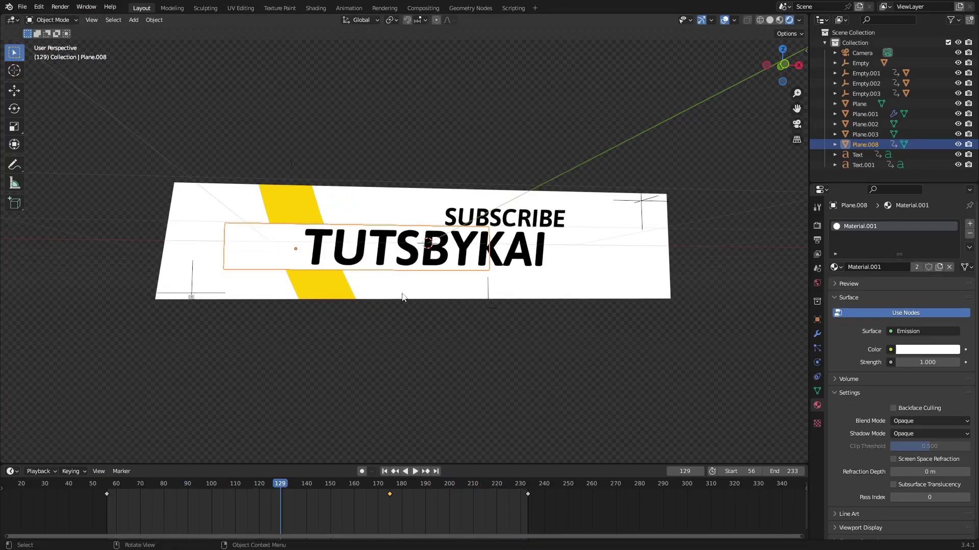
# Play the animation in camera view and examine the upper holdout mask, the yellow stripe and the lower holdout mask.
pyautogui.press('space')
pyautogui.press('KP_0')
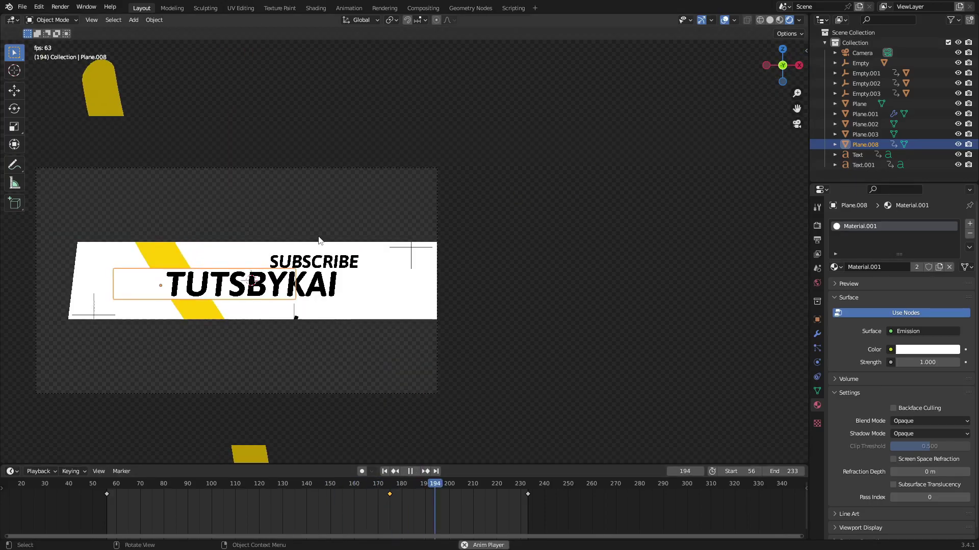
pyautogui.click(143, 206)
pyautogui.keyDown('shift'); pyautogui.moveTo(252, 246); pyautogui.dragTo(439, 229, button='middle'); pyautogui.keyUp('shift')
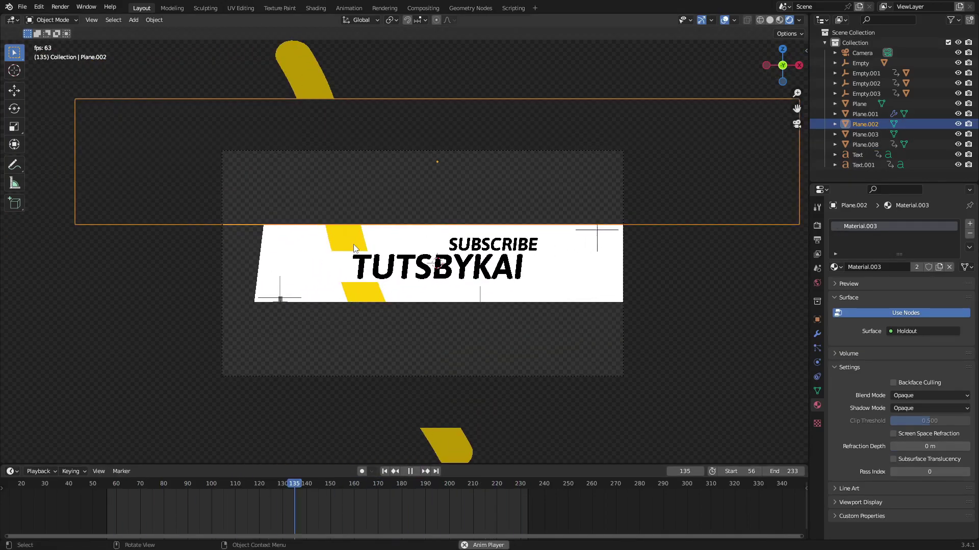
pyautogui.click(353, 244)
pyautogui.scroll(2, 386, 258)
pyautogui.scroll(1, 388, 262)
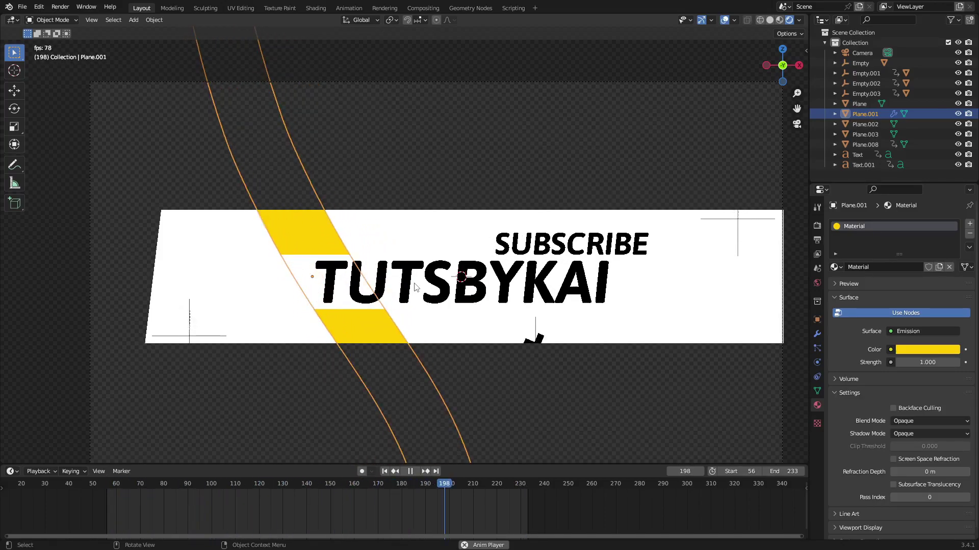
pyautogui.click(445, 399)
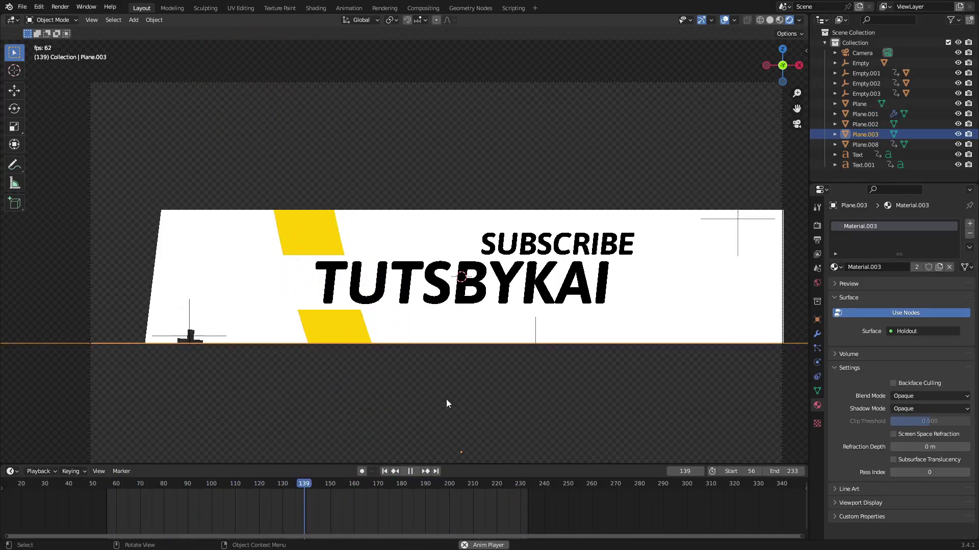
# Undo the white rectangle's extension and the yellow stripe's widening, and select the stripe.
pyautogui.click(464, 313)
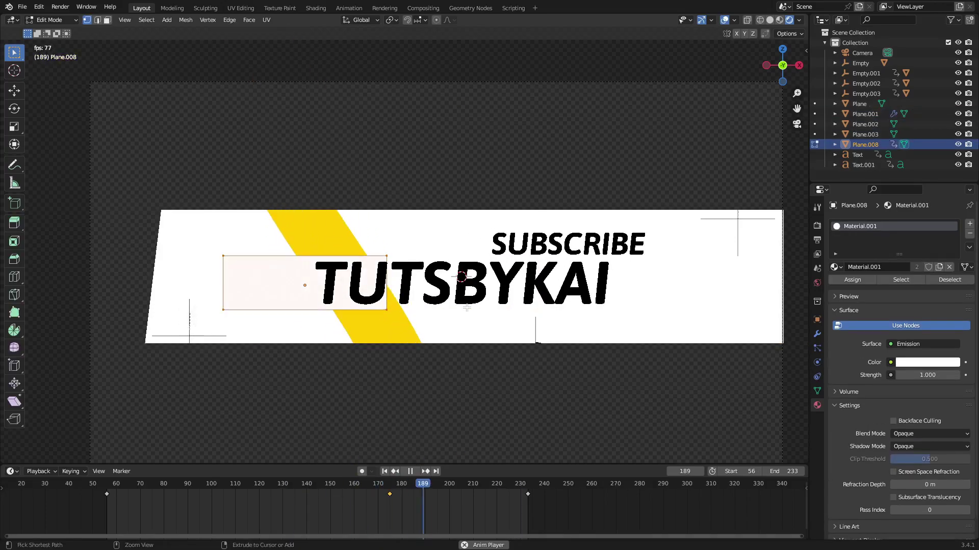
pyautogui.hotkey('ctrl', 'z')
pyautogui.click(294, 224)
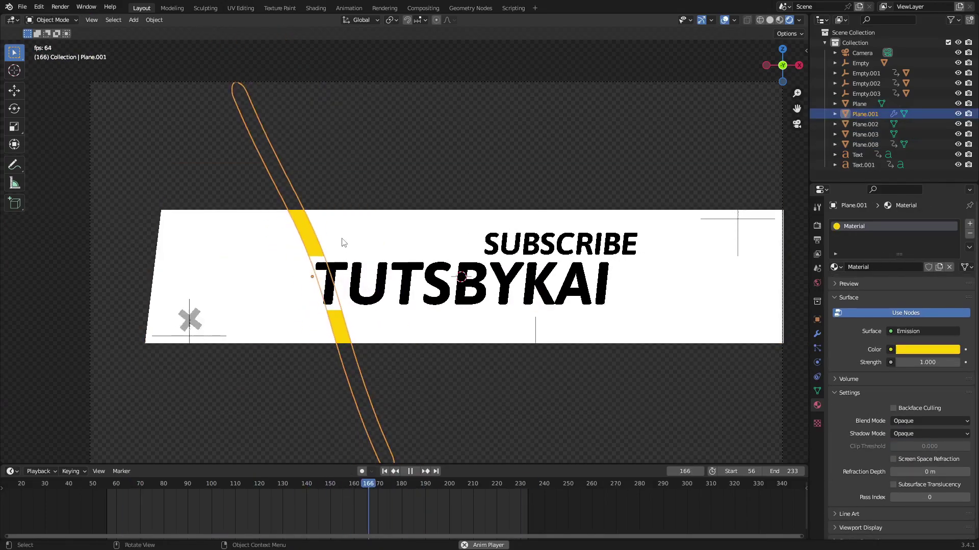
# Show the yellow stripe's modifier settings and examine its subdivided mesh from behind the banner in Edit Mode.
pyautogui.click(818, 334)
pyautogui.press('Tab')
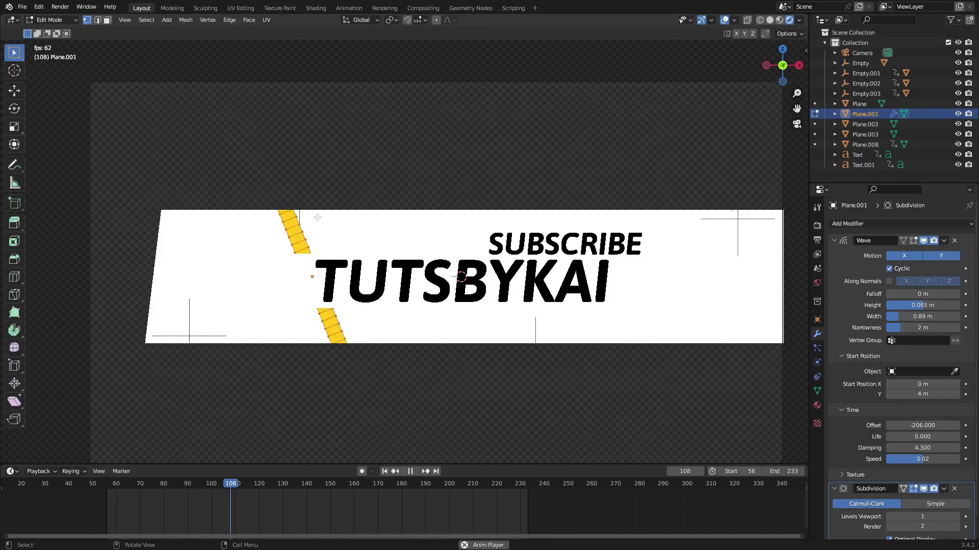
pyautogui.moveTo(333, 217); pyautogui.dragTo(484, 195, button='middle')
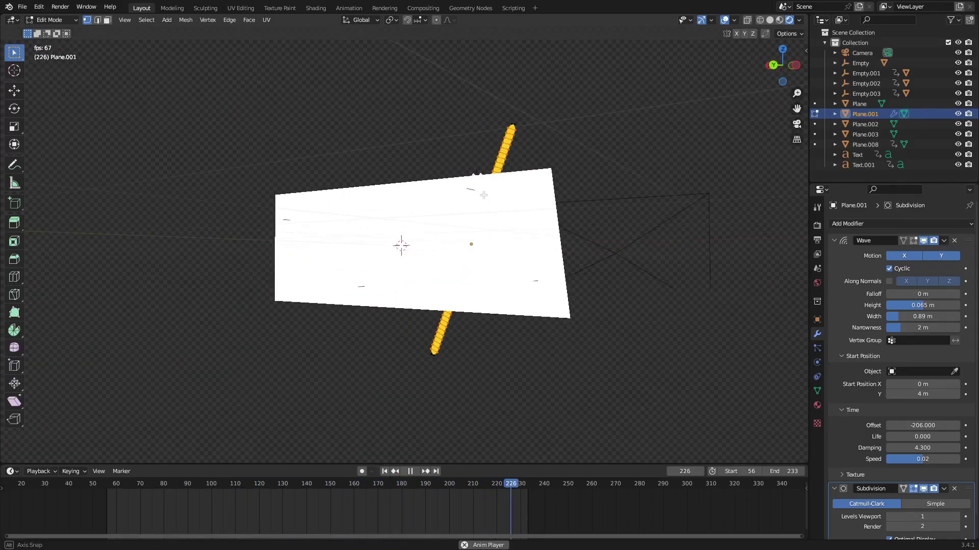
pyautogui.moveTo(505, 236); pyautogui.dragTo(510, 219, button='middle')
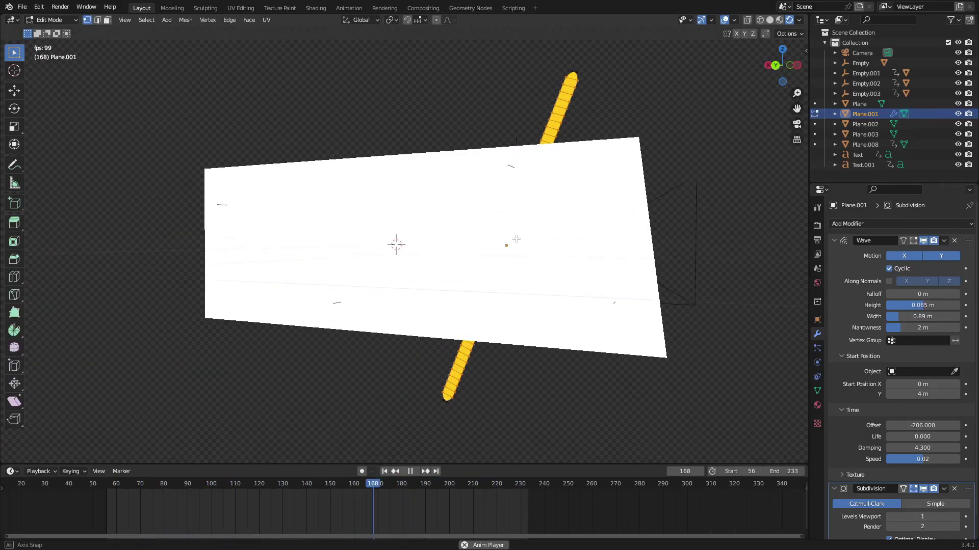
pyautogui.rightClick(509, 205)
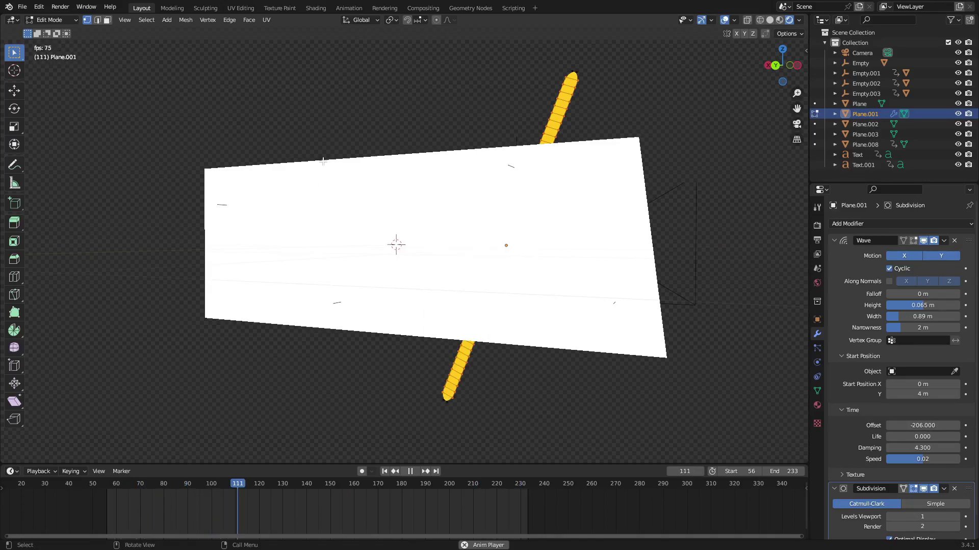
# Activate the Loop Cut tool, examine the cuts along the yellow stripe from both sides, and return to Object Mode.
pyautogui.click(14, 277)
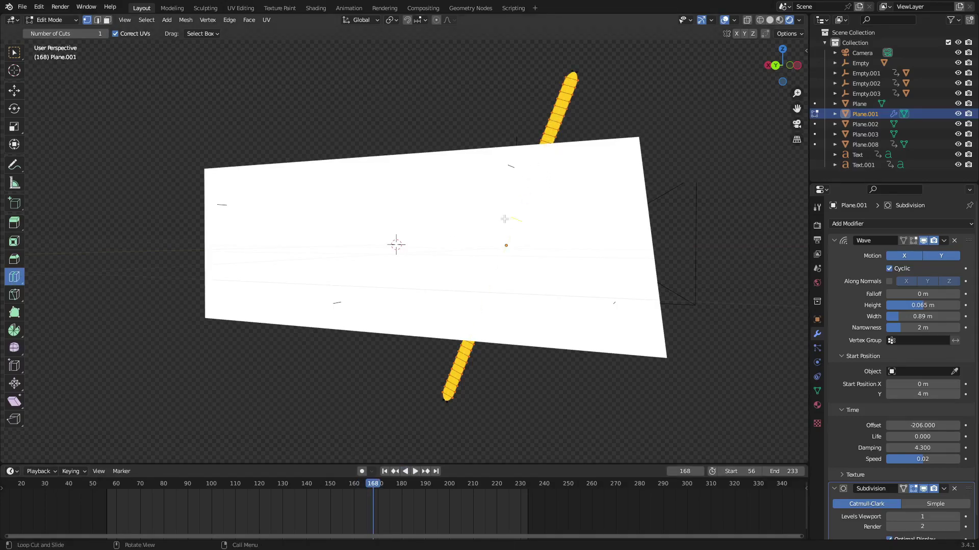
pyautogui.moveTo(447, 399); pyautogui.dragTo(605, 75, button='middle')
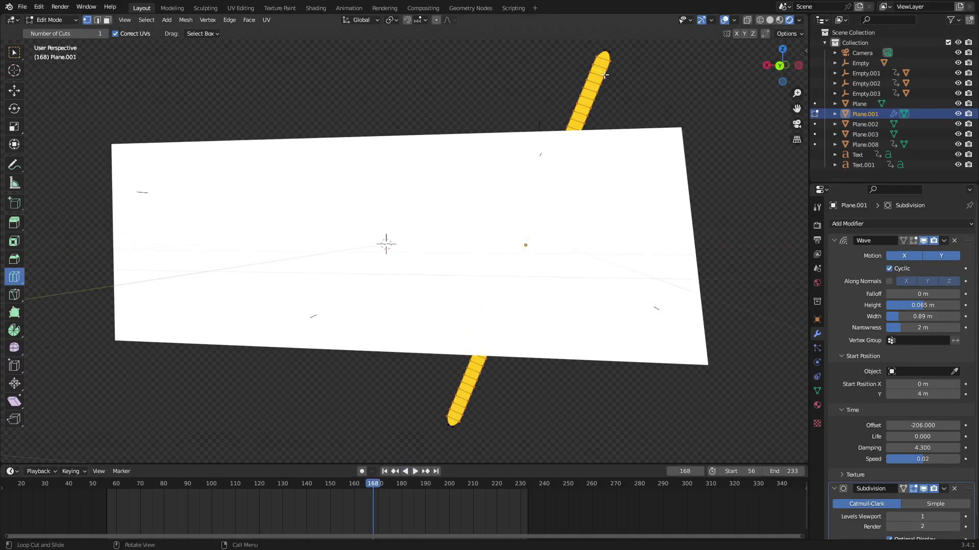
pyautogui.moveTo(653, 317); pyautogui.dragTo(188, 218, button='middle')
pyautogui.moveTo(308, 214); pyautogui.dragTo(364, 230, button='middle')
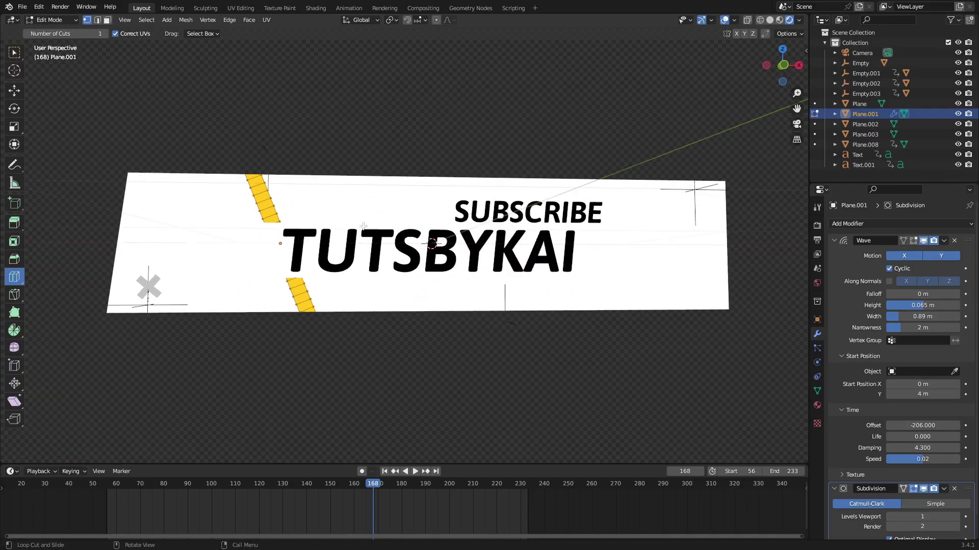
pyautogui.press('Tab')
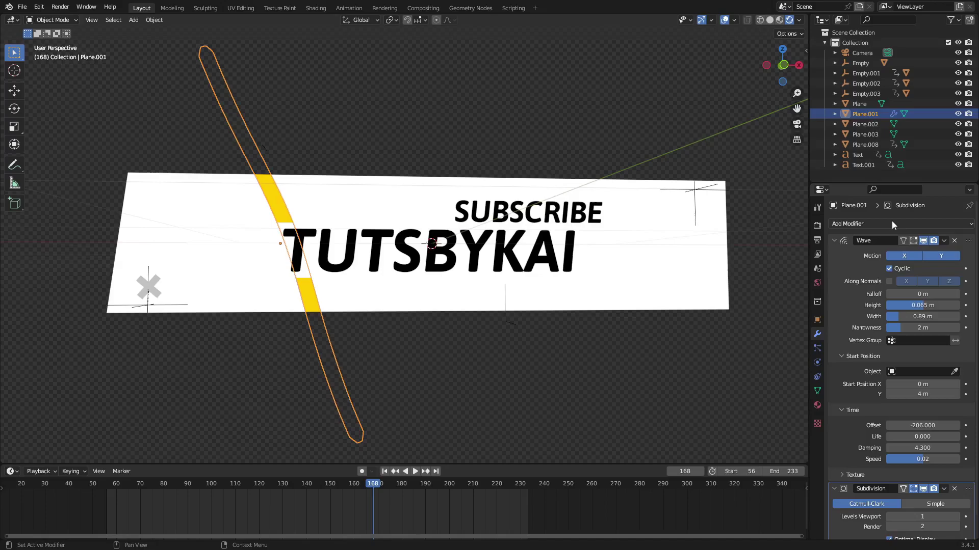
# Collapse the stripe's Subdivision modifier and look up the Wave modifier among the Deform modifiers that can be added.
pyautogui.click(835, 485)
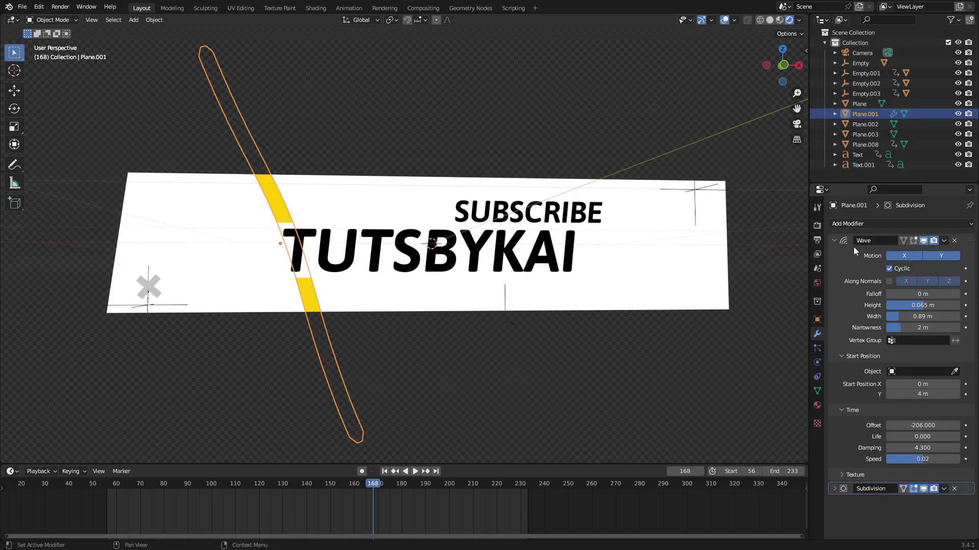
pyautogui.click(850, 224)
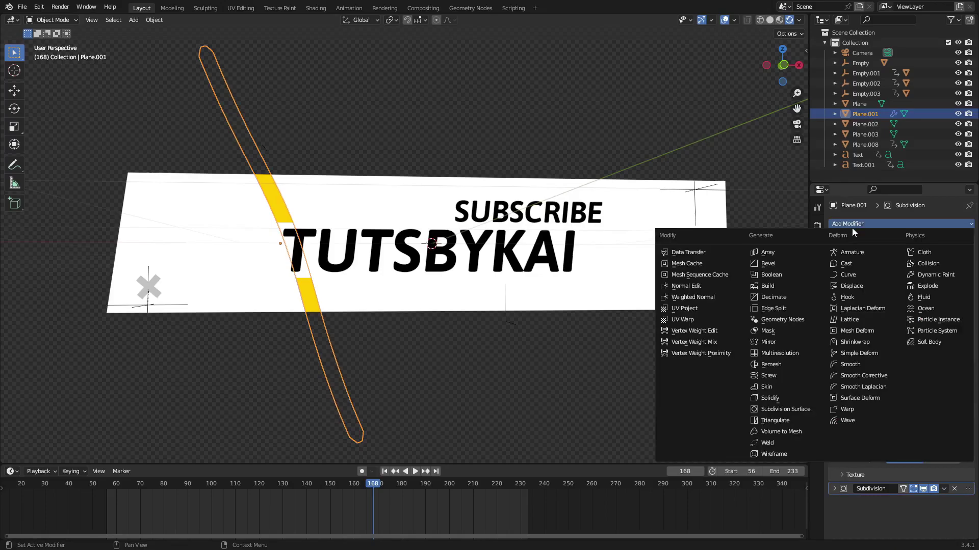
pyautogui.click(866, 421)
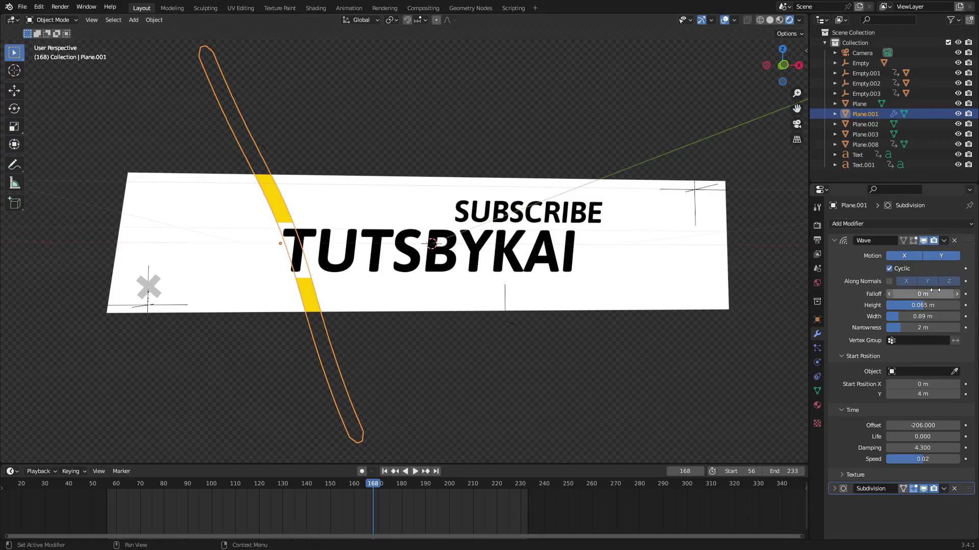
# Try a width of 0.9 m for the stripe's Wave modifier and play the animation.
pyautogui.click(938, 316)
pyautogui.moveTo(937, 318); pyautogui.dragTo(901, 316)
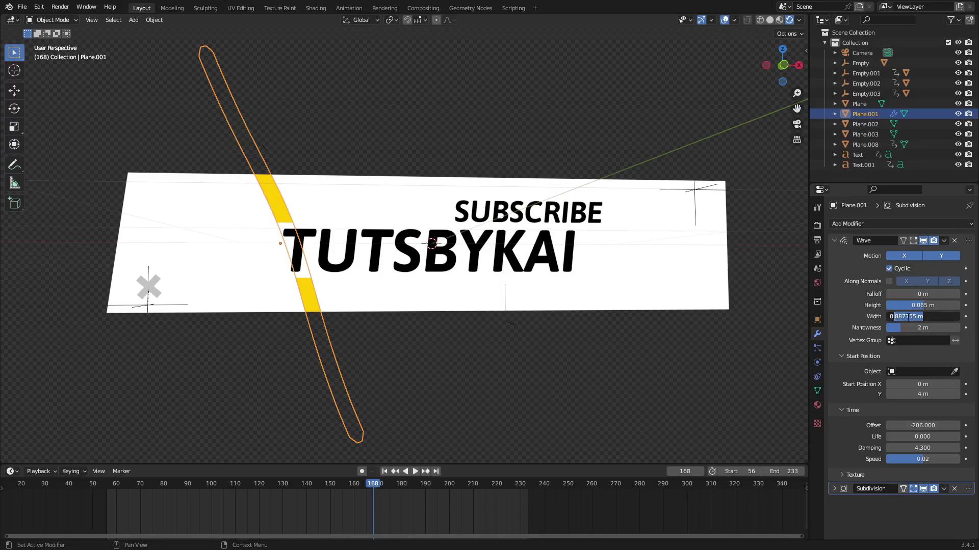
pyautogui.write('9')
pyautogui.press('Return')
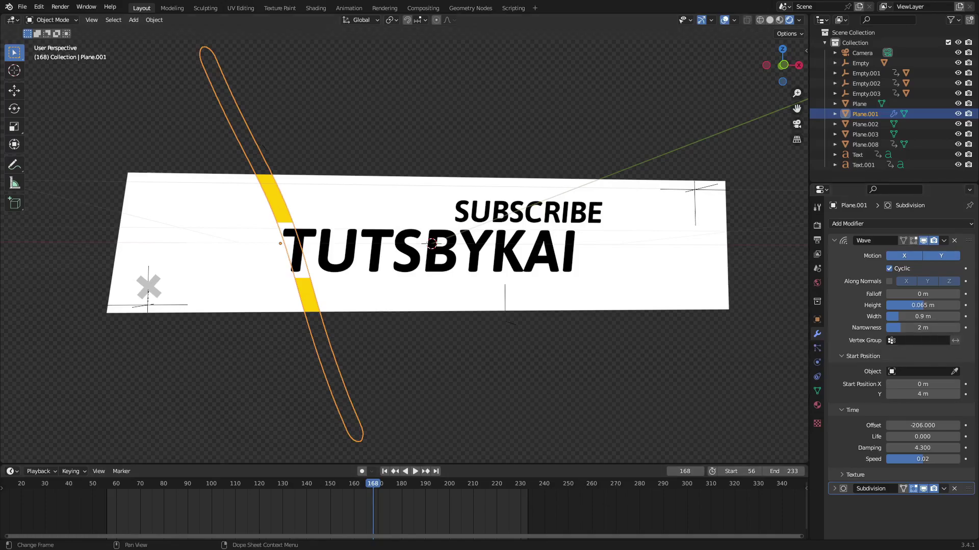
pyautogui.click(414, 471)
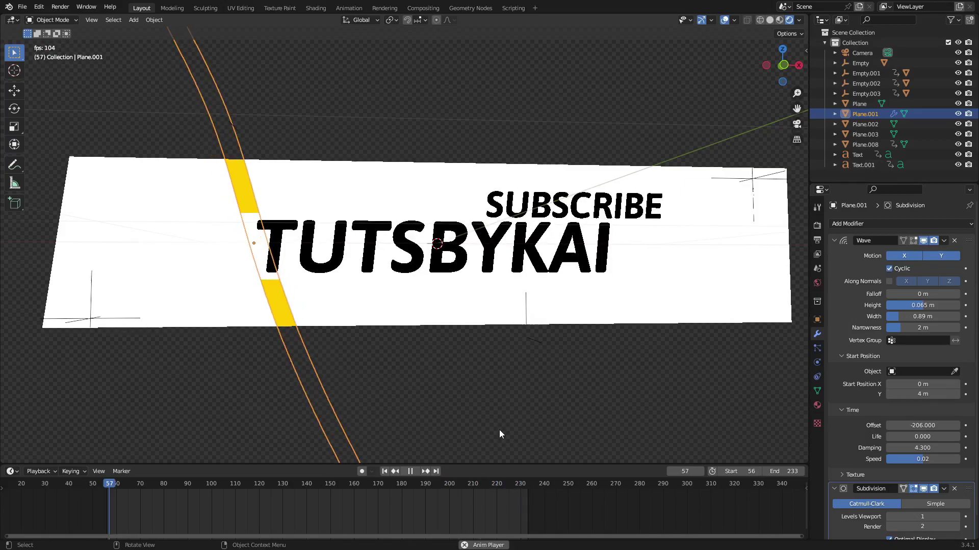
# Examine the Wave modifier's width setting and the yellow stripe's wave motion during playback.
pyautogui.click(936, 318)
pyautogui.press('Escape')
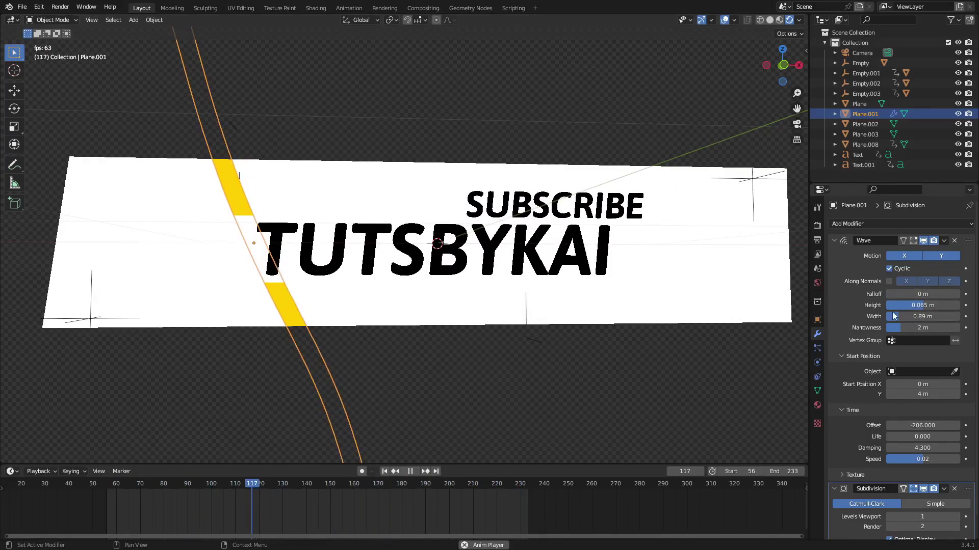
pyautogui.click(283, 326)
pyautogui.click(297, 344)
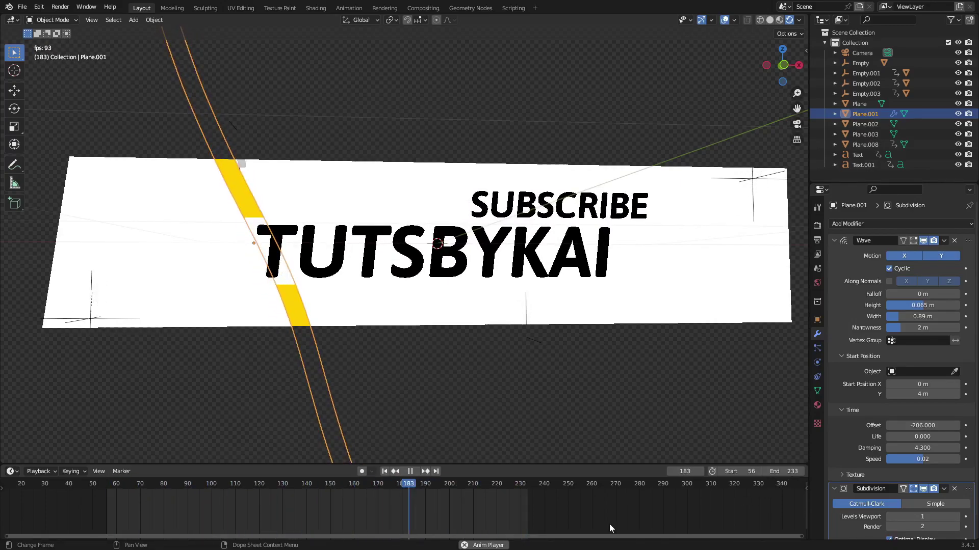
# Set the animation's start frame to 0.
pyautogui.scroll(-2, 610, 524)
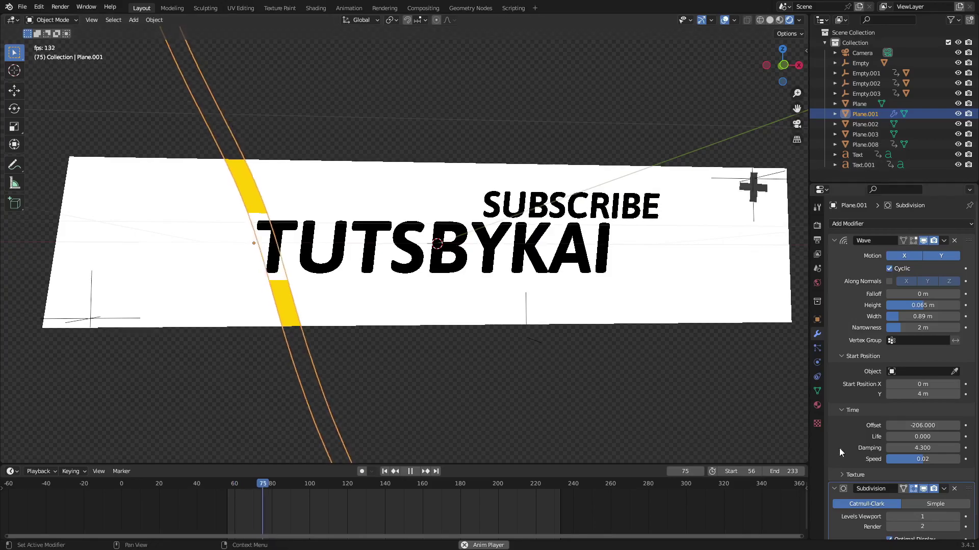
pyautogui.doubleClick(737, 471)
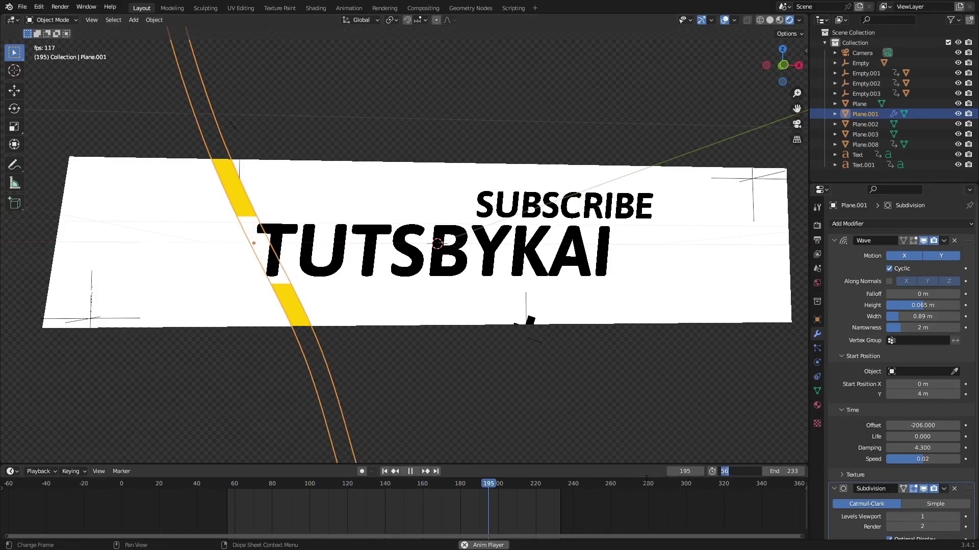
pyautogui.write('0')
pyautogui.press('Return')
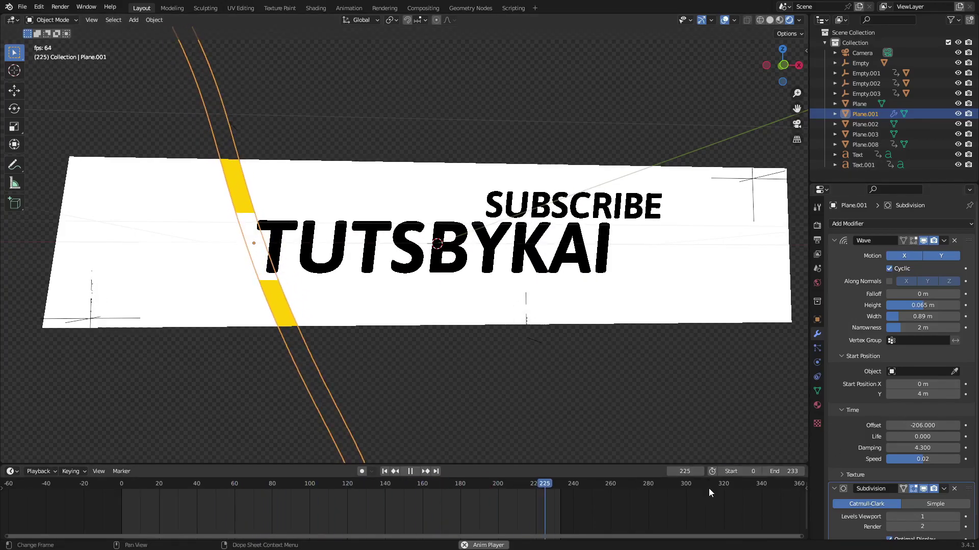
# Stop playback and compare the stripe's shape at frames 0, 233 and 56 to check whether the wave loops.
pyautogui.press('space')
pyautogui.click(385, 471)
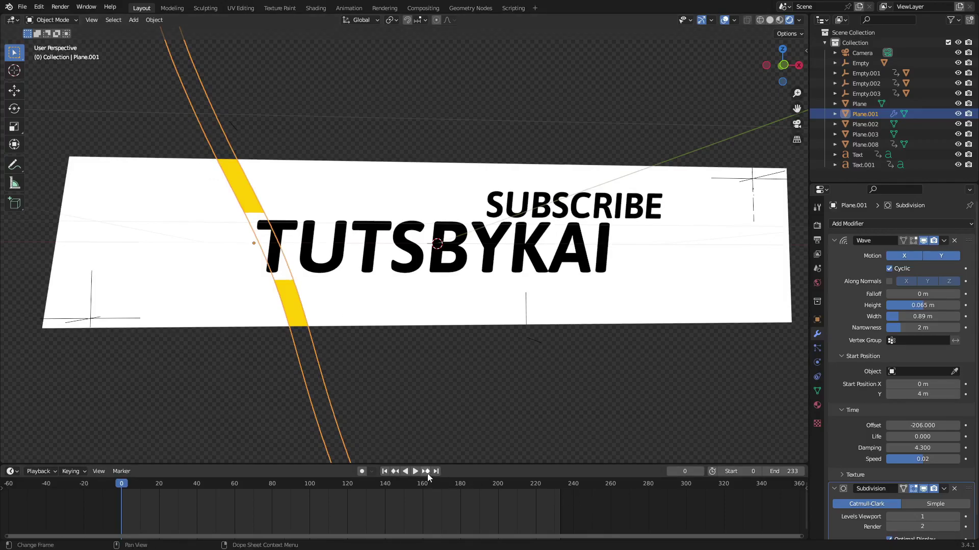
pyautogui.click(436, 472)
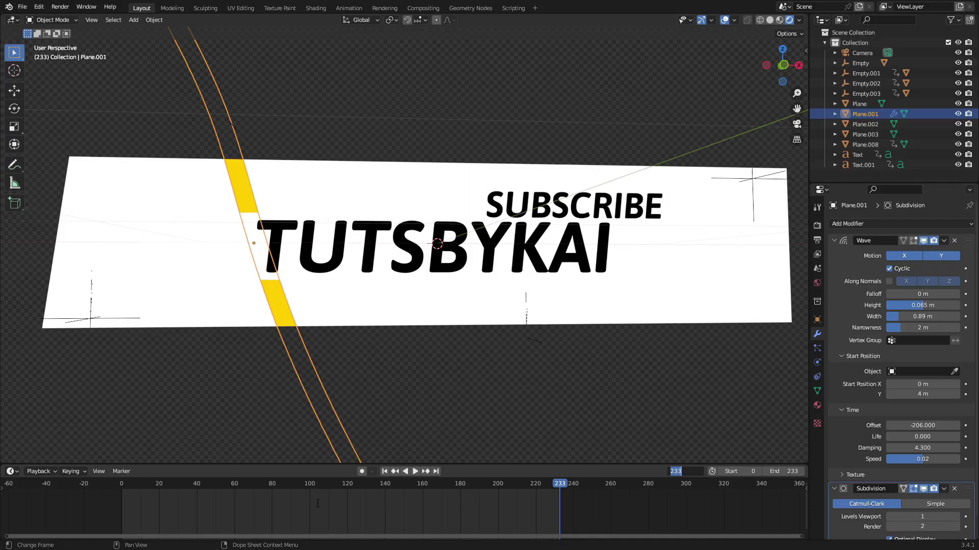
pyautogui.press('Return')
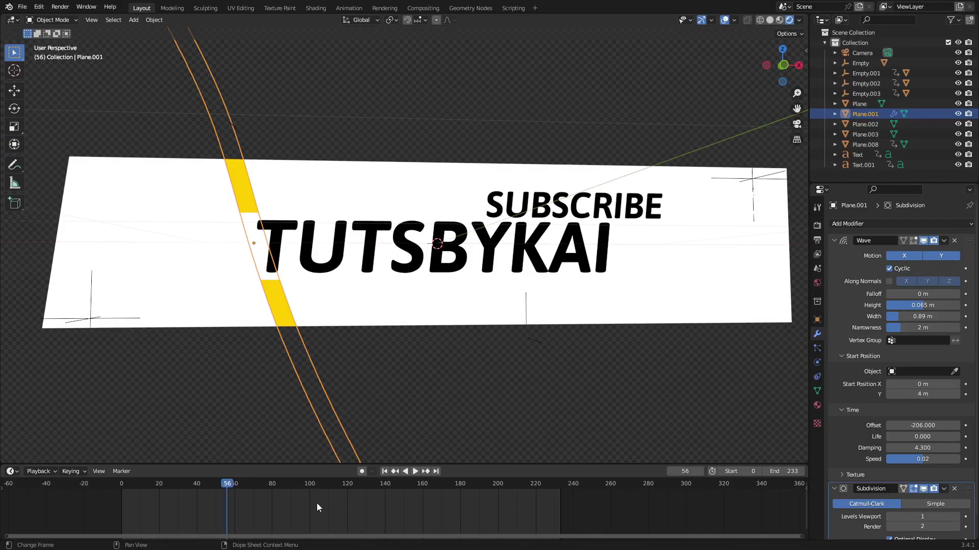
pyautogui.click(435, 472)
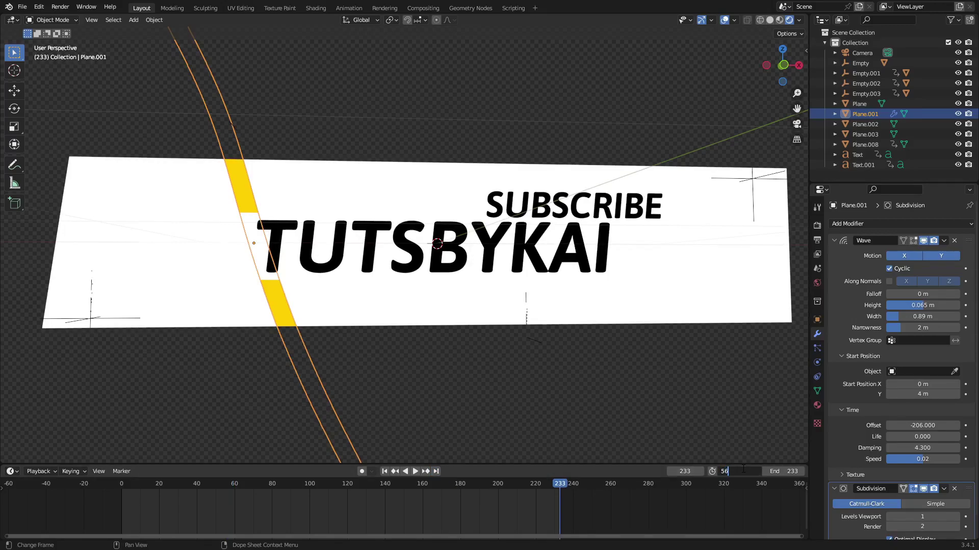
# Set the animation's start frame to 56 and compare the stripe at the first and last frames of the range.
pyautogui.press('Return')
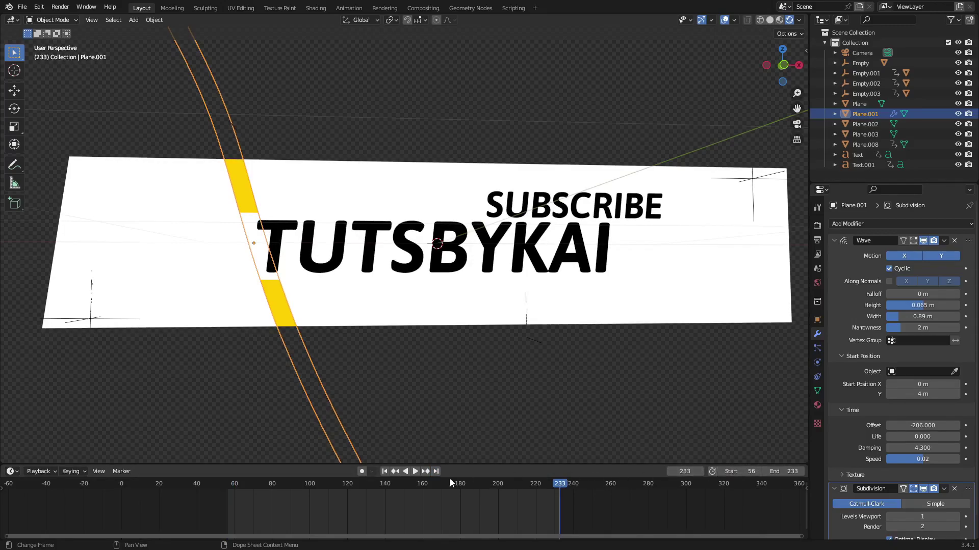
pyautogui.click(382, 473)
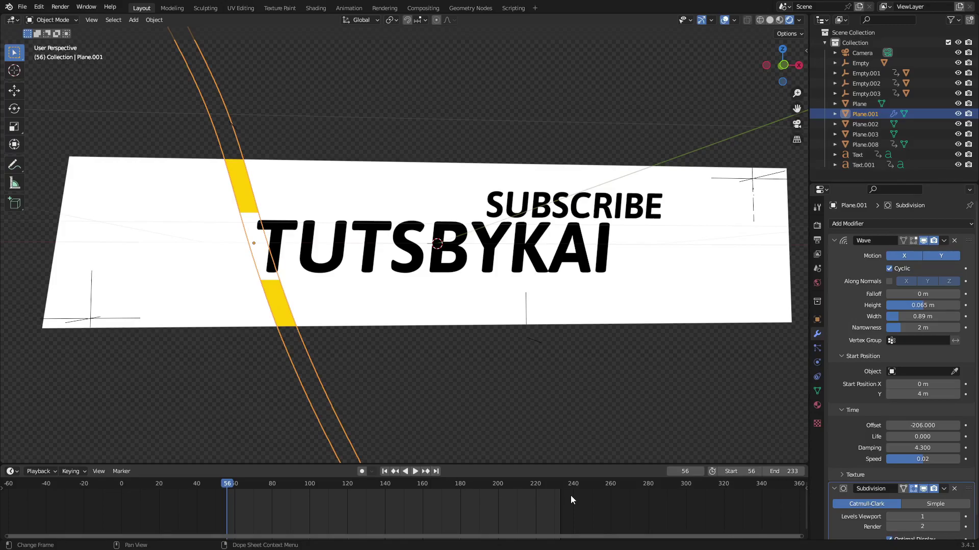
pyautogui.click(436, 471)
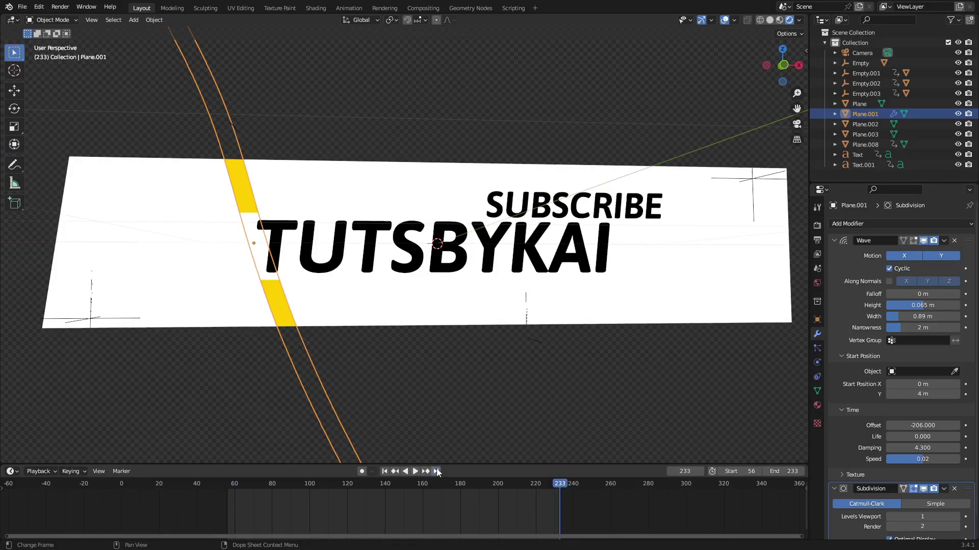
pyautogui.click(384, 472)
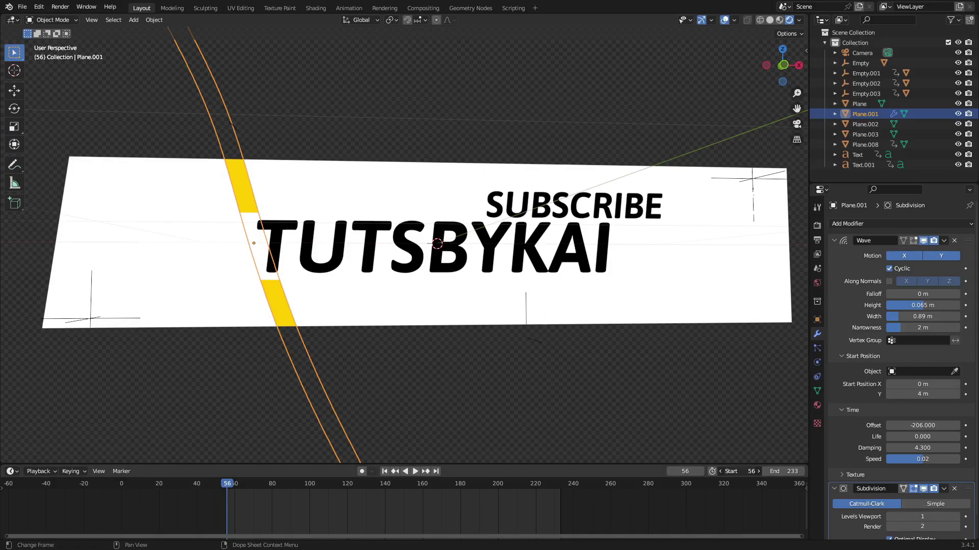
# Set the start frame to 0 and jump to the first frame of the animation.
pyautogui.moveTo(737, 470); pyautogui.dragTo(657, 469)
pyautogui.moveTo(417, 510); pyautogui.dragTo(524, 542, button='middle')
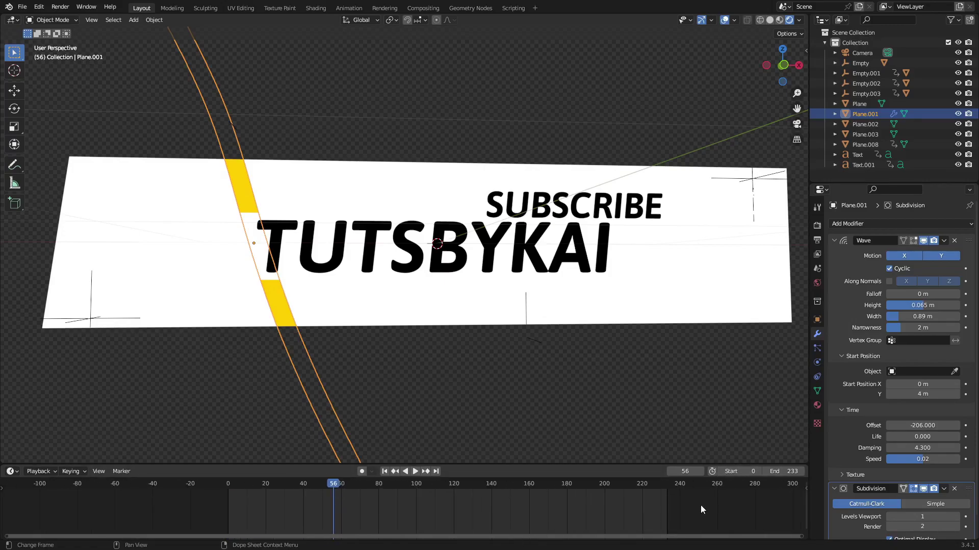
pyautogui.click(386, 472)
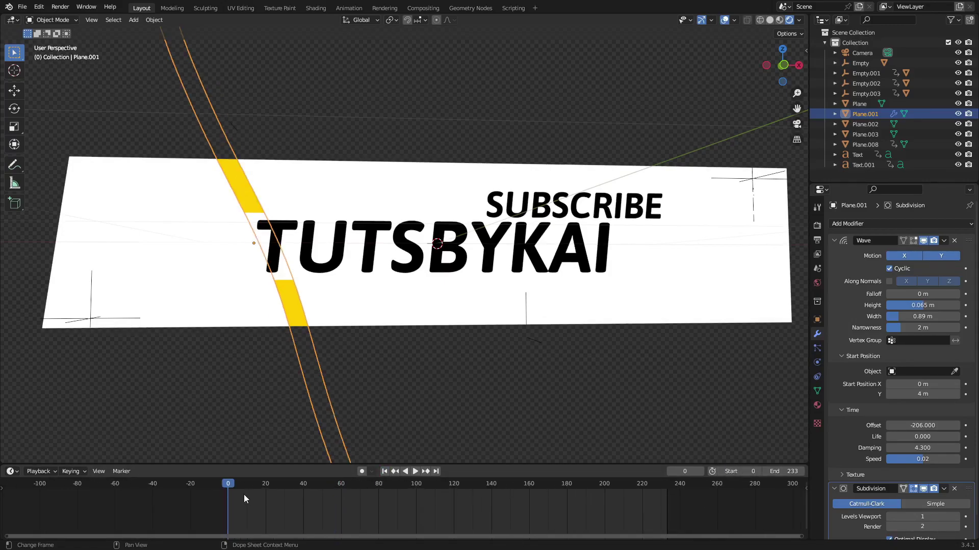
# Jump to the last frame of the 0–233 range, play the animation to check the stripe's loop, and stop playback.
pyautogui.click(435, 471)
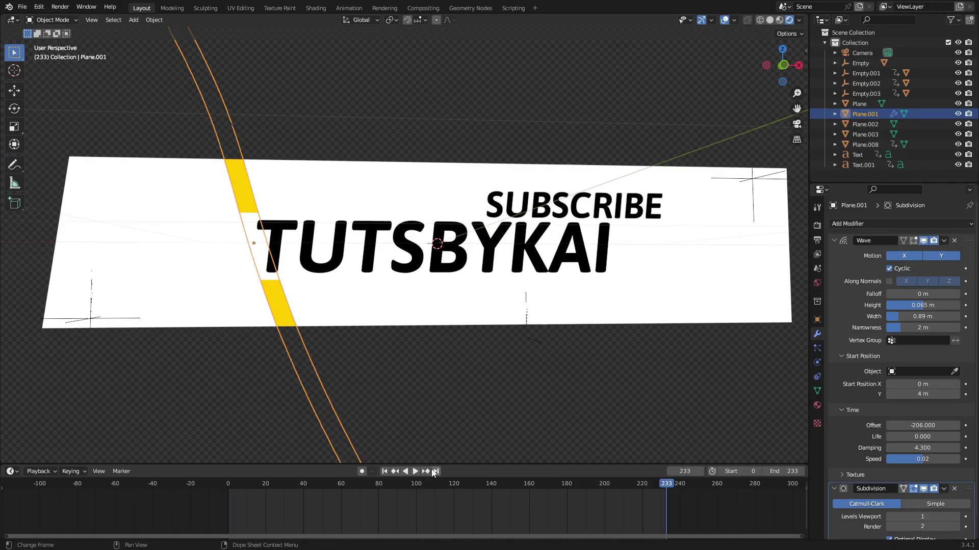
pyautogui.click(415, 472)
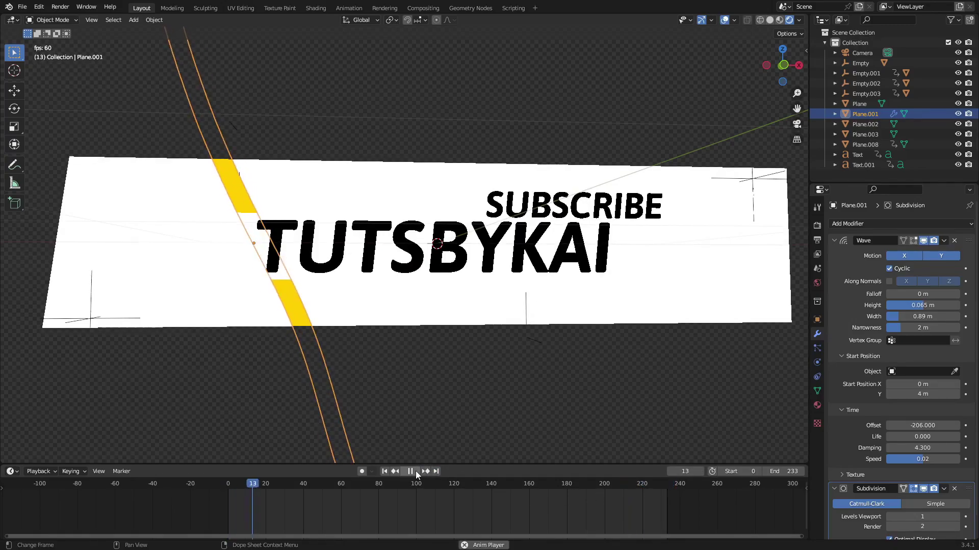
pyautogui.click(368, 396)
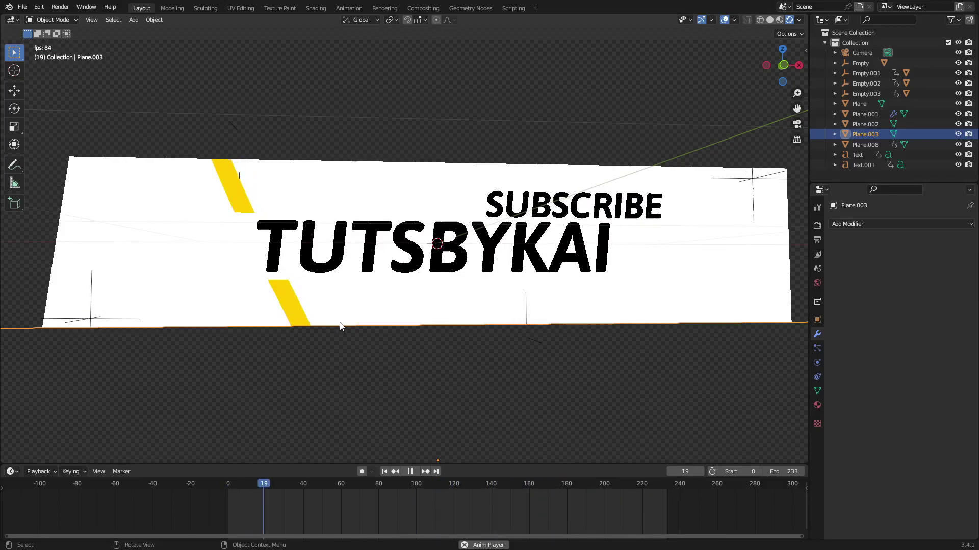
pyautogui.click(416, 472)
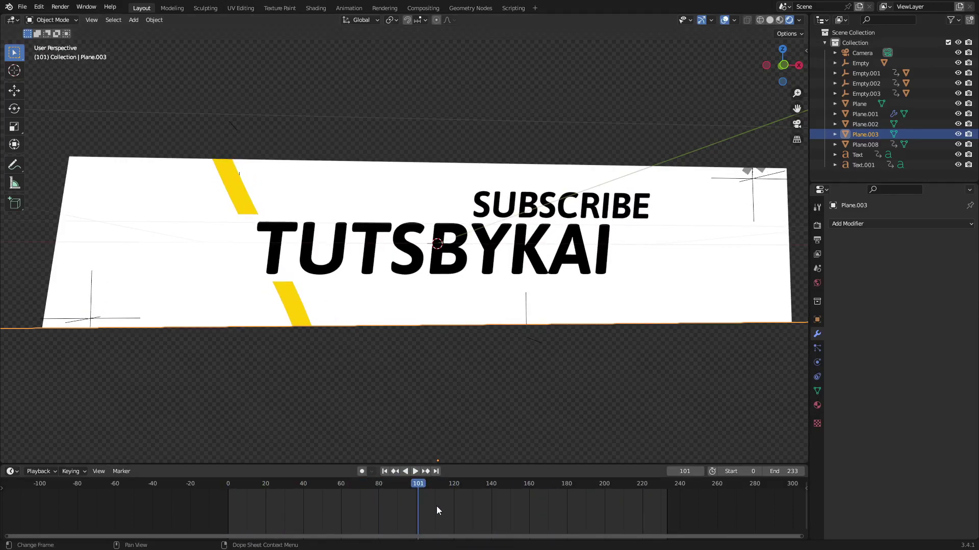
# Set the animation's start frame to 56 and compare the stripe's shape at frames 56 and 233.
pyautogui.click(435, 472)
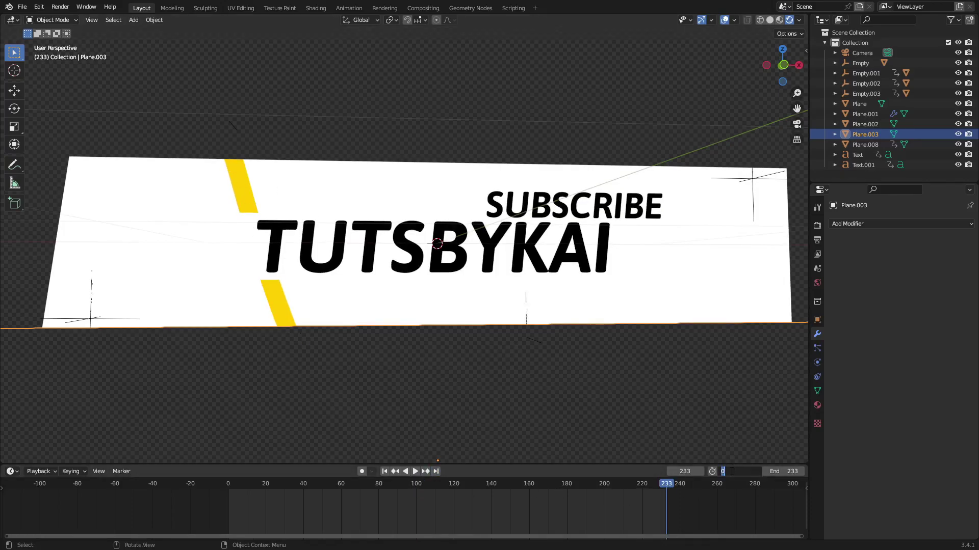
pyautogui.press('Return')
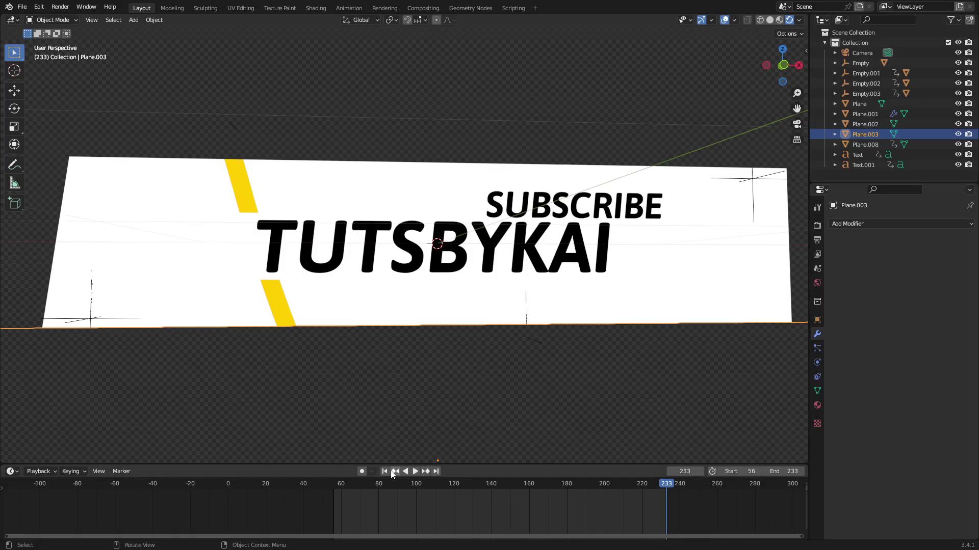
pyautogui.click(385, 471)
pyautogui.click(435, 472)
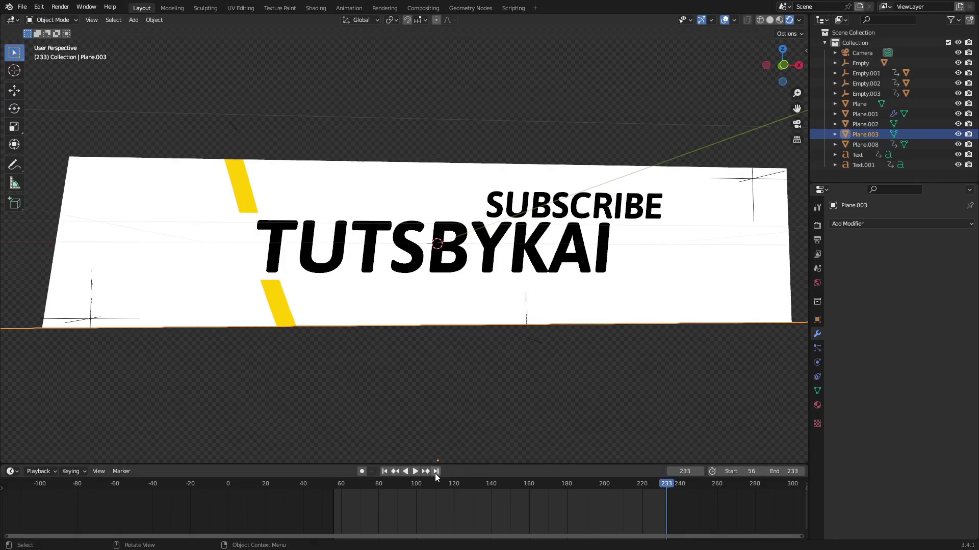
pyautogui.click(385, 473)
pyautogui.click(436, 472)
pyautogui.click(384, 473)
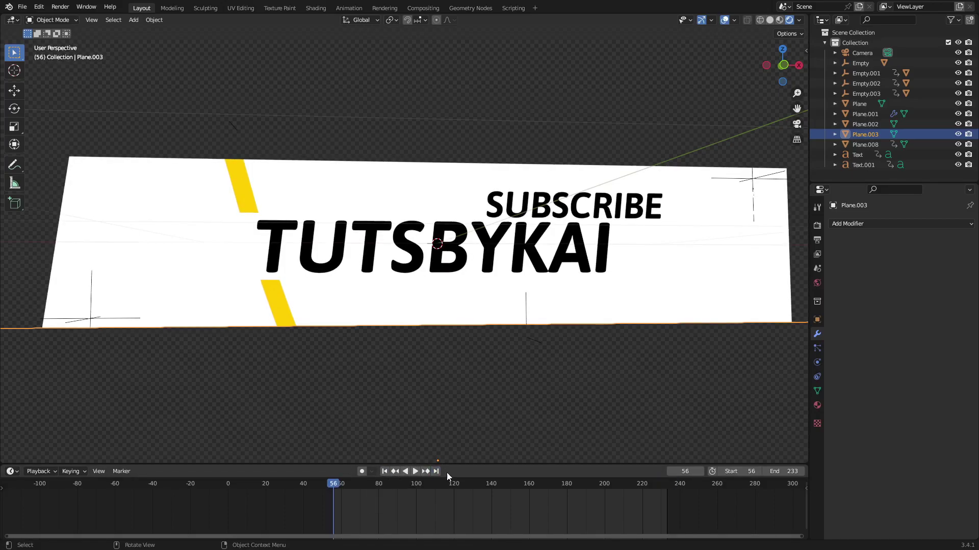
# Examine the stripe close up at the range's end and start, and play the loop before stopping it.
pyautogui.scroll(3, 284, 336)
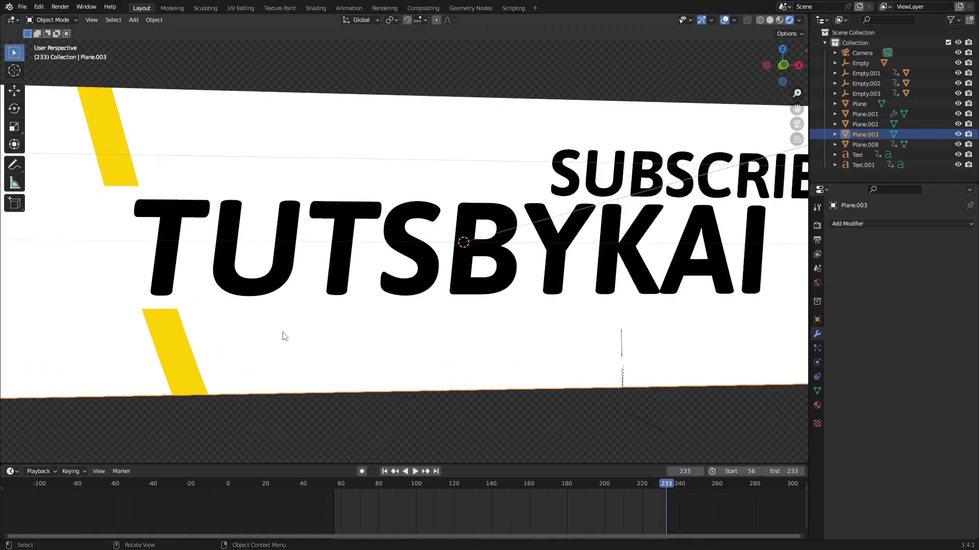
pyautogui.click(385, 472)
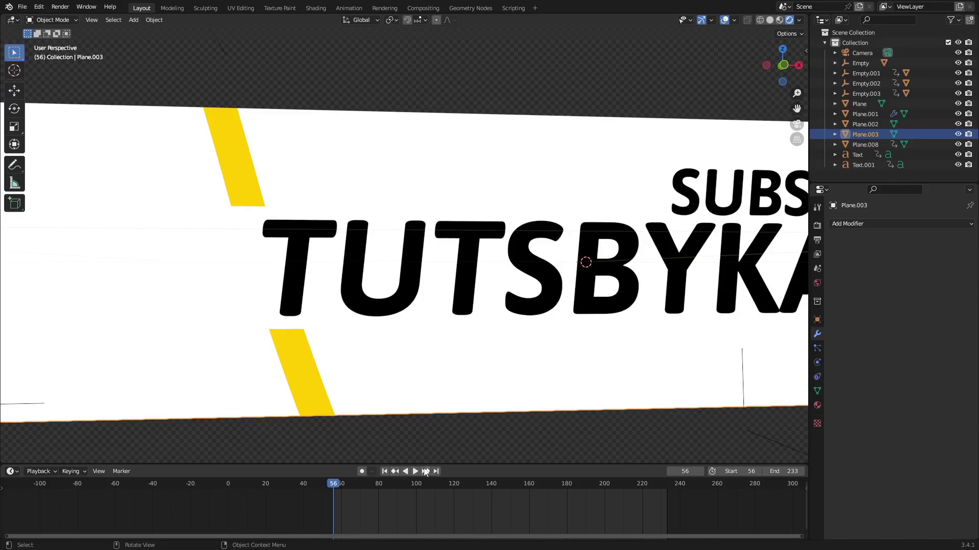
pyautogui.click(416, 472)
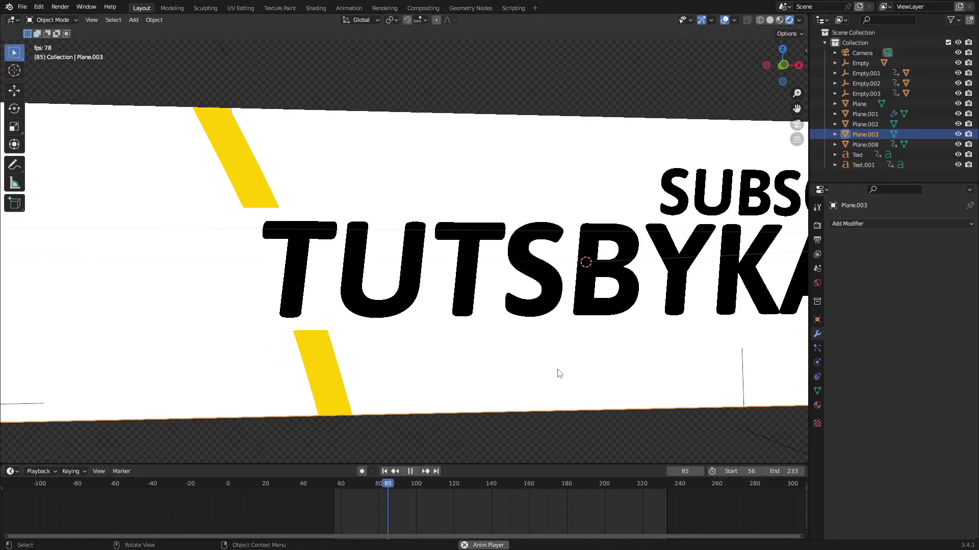
pyautogui.press('space')
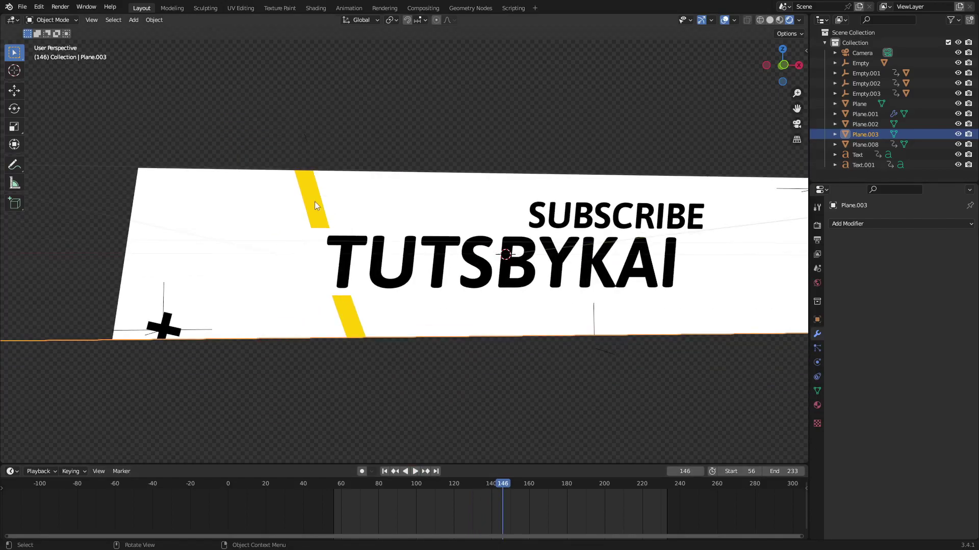
# Hide the white backing plane over the yellow stripe and play the animation in the camera view.
pyautogui.click(326, 214)
pyautogui.moveTo(326, 214); pyautogui.dragTo(407, 202, button='middle')
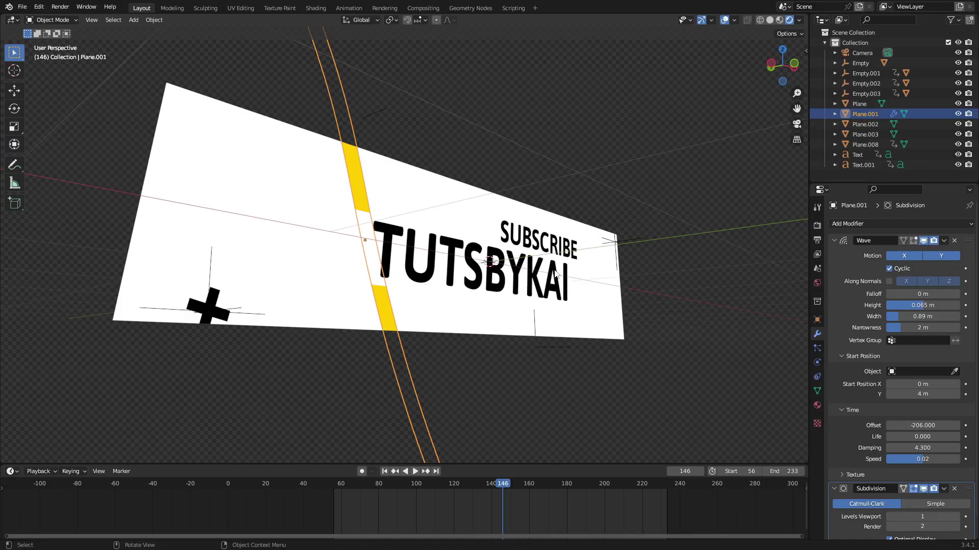
pyautogui.moveTo(559, 270); pyautogui.dragTo(500, 280, button='middle')
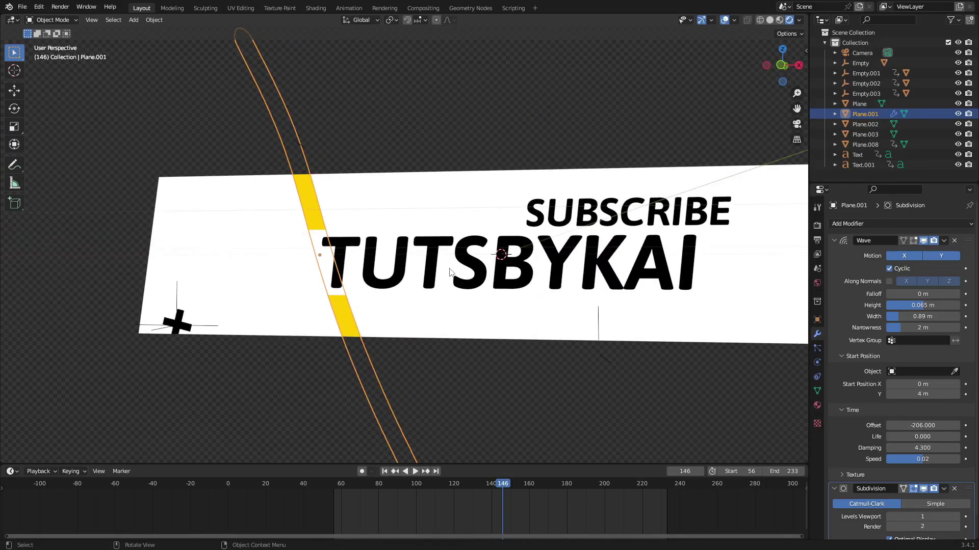
pyautogui.moveTo(306, 264); pyautogui.dragTo(428, 363, button='middle')
pyautogui.click(397, 270)
pyautogui.press('h')
pyautogui.click(415, 472)
pyautogui.press('KP_0')
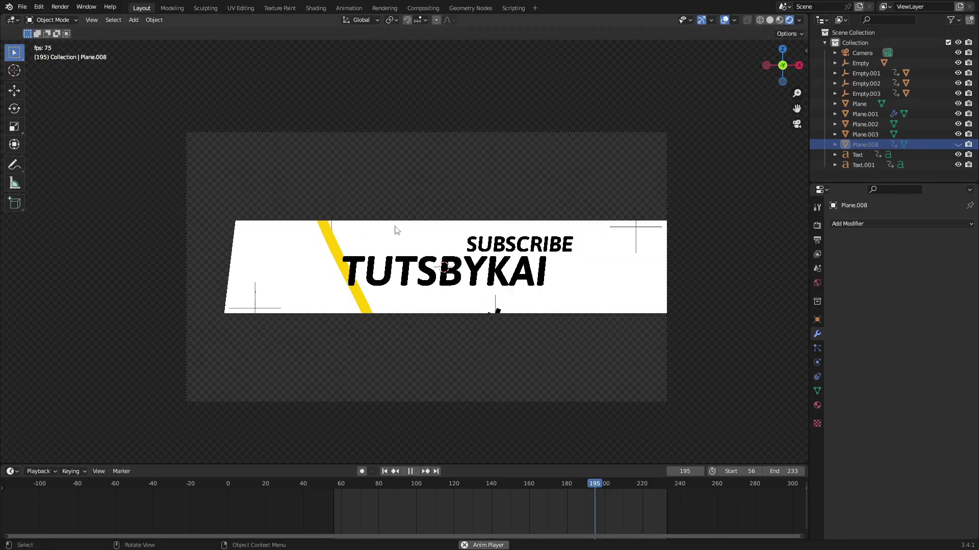
# Unhide the white backing plane and delete it.
pyautogui.hotkey('alt', 'h')
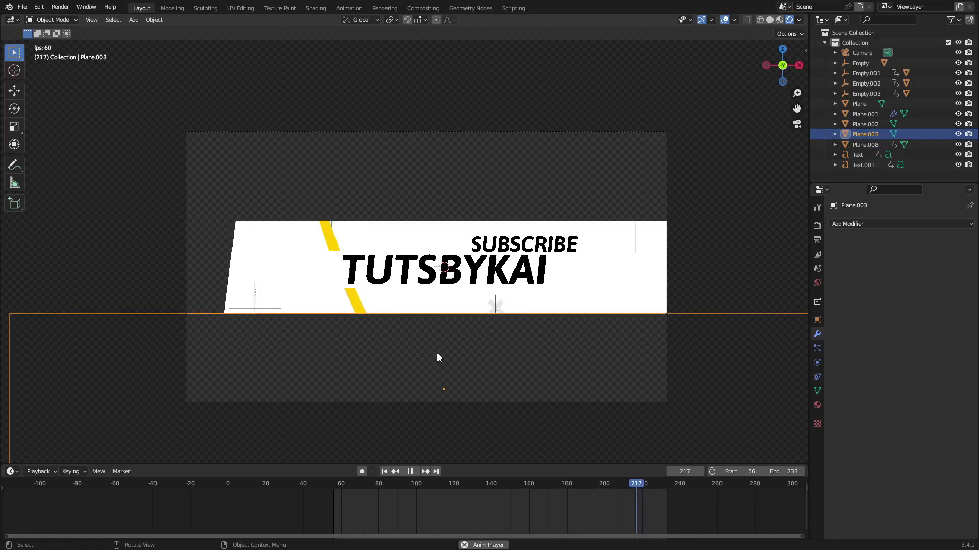
pyautogui.press('Delete')
pyautogui.click(445, 365)
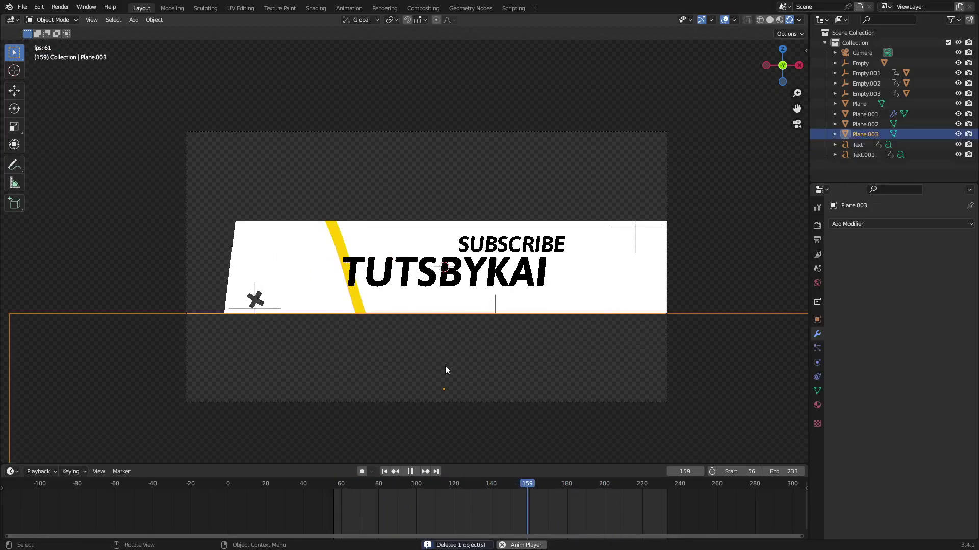
pyautogui.scroll(-4, 466, 352)
pyautogui.scroll(4, 466, 352)
# Move the yellow stripe's mesh along the X axis in Edit Mode, away from the text toward the banner's left end.
pyautogui.click(339, 260)
pyautogui.press('Tab')
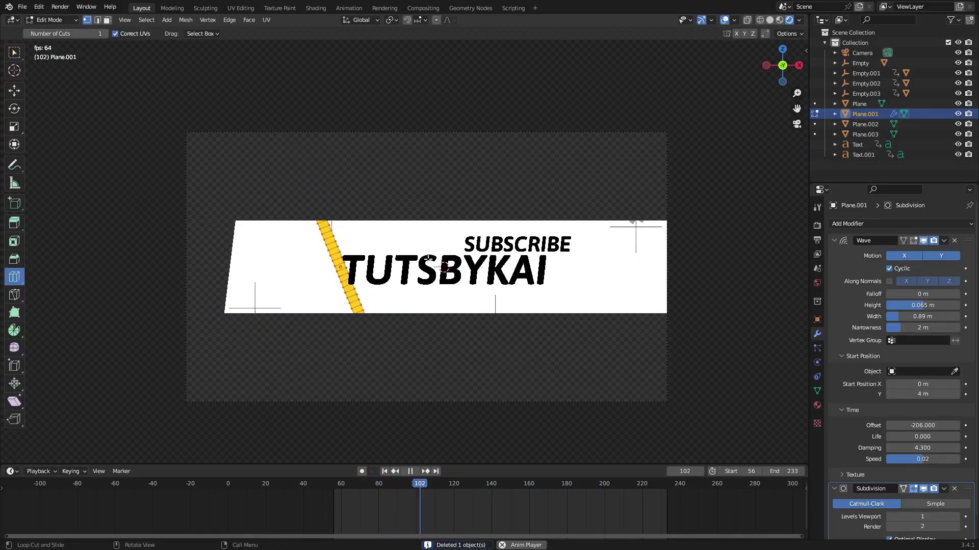
pyautogui.press('g')
pyautogui.press('x')
pyautogui.press('Escape')
pyautogui.press('Tab')
pyautogui.click(479, 355)
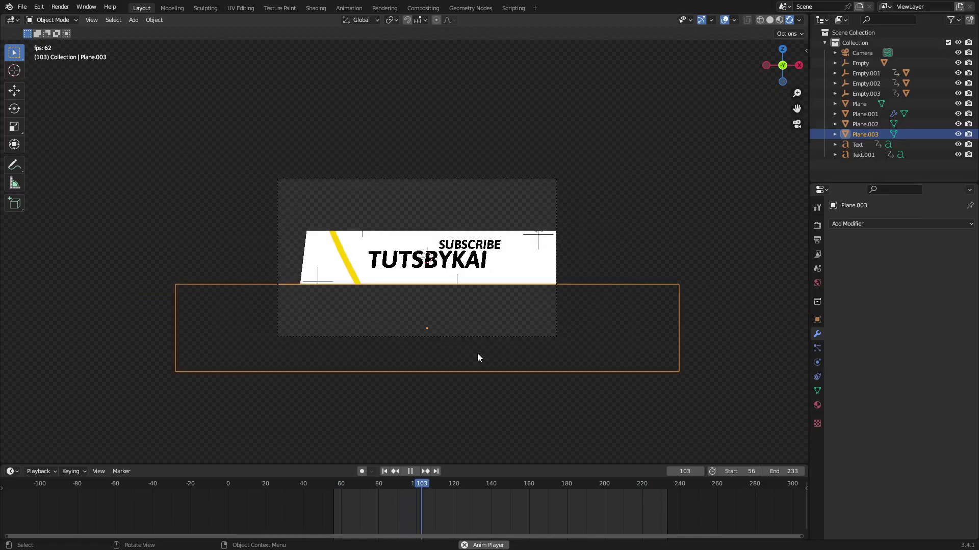
# Duplicate the yellow stripe and place the copy about 0.9 m to its right, crossing the TUTSBYKAI text.
pyautogui.click(308, 282)
pyautogui.hotkey('shift', 'd')
pyautogui.press('x')
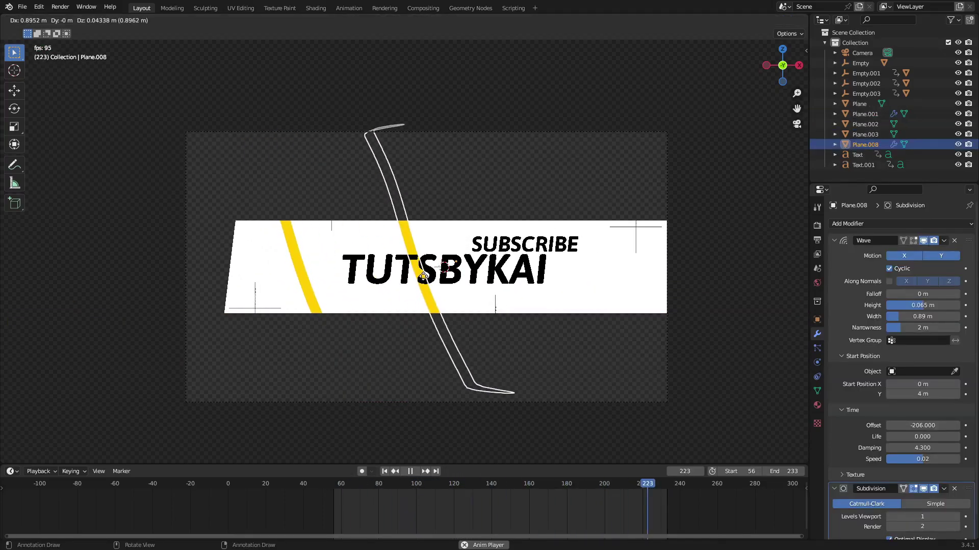
pyautogui.click(426, 286)
pyautogui.click(579, 310)
# Examine from several angles how the two yellow stripes run across the banner and behind the text.
pyautogui.scroll(3, 447, 326)
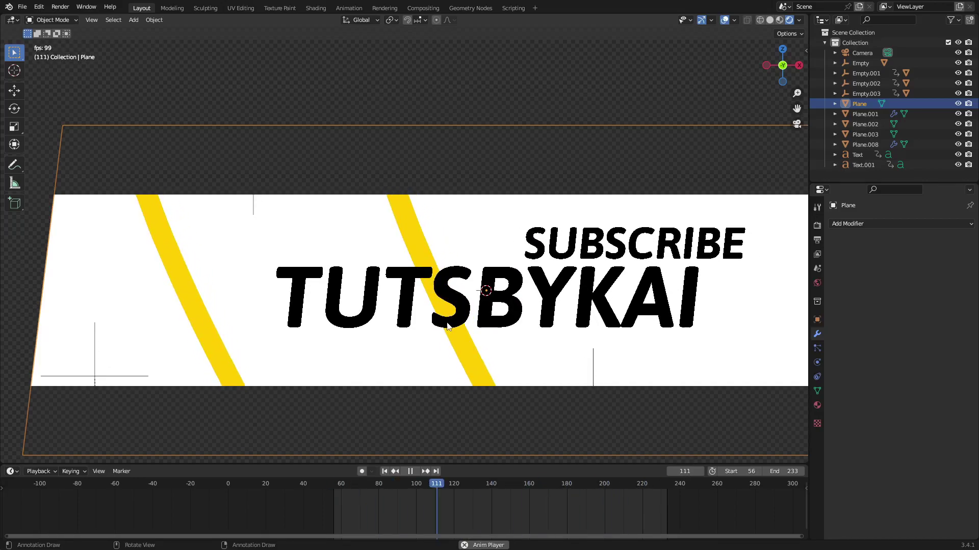
pyautogui.moveTo(446, 308); pyautogui.dragTo(532, 313, button='middle')
pyautogui.scroll(4, 406, 259)
pyautogui.scroll(3, 407, 263)
pyautogui.moveTo(408, 263); pyautogui.dragTo(458, 258, button='middle')
pyautogui.scroll(-4, 478, 271)
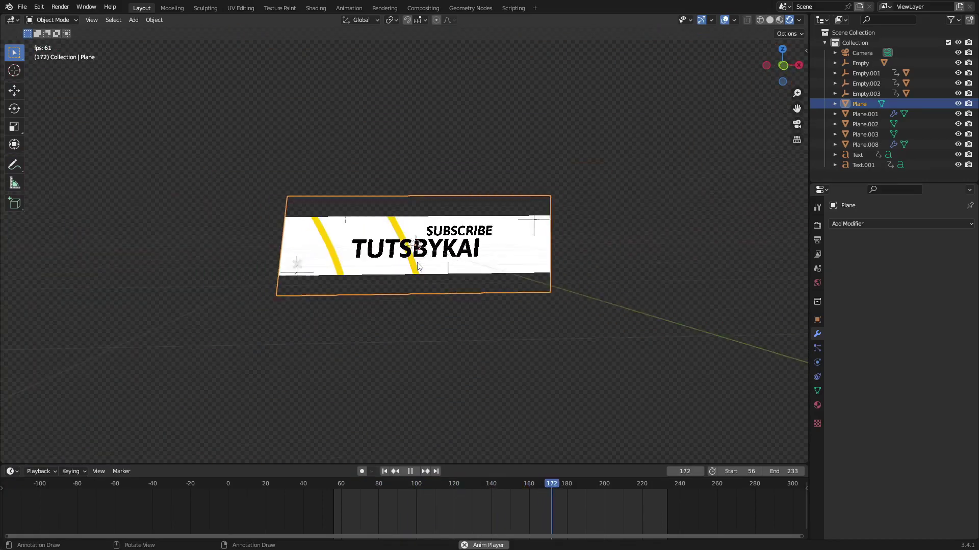
pyautogui.scroll(5, 477, 270)
# Undo the stripe's duplication, its shift along X and the deletion of the white backing plane.
pyautogui.hotkey('ctrl', 'z')
pyautogui.hotkey('ctrl', 'z')
pyautogui.hotkey('ctrl', 'z')
pyautogui.hotkey('ctrl', 'z')
pyautogui.hotkey('ctrl', 'z')
pyautogui.hotkey('ctrl', 'z')
pyautogui.hotkey('ctrl', 'z')
pyautogui.hotkey('ctrl', 'z')
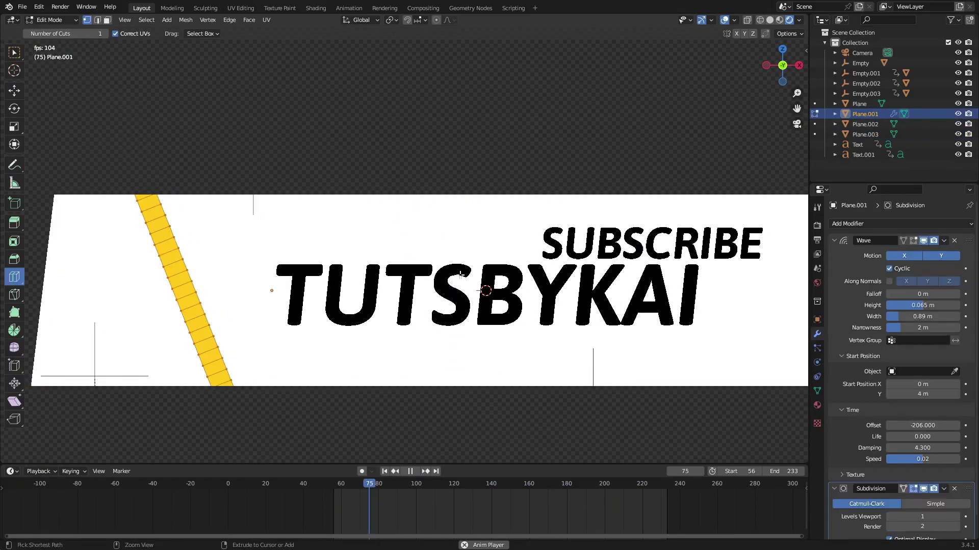
pyautogui.hotkey('ctrl', 'shift', 'z')
pyautogui.hotkey('ctrl', 'shift', 'z')
pyautogui.hotkey('ctrl', 'shift', 'z')
pyautogui.hotkey('ctrl', 'shift', 'z')
pyautogui.hotkey('ctrl', 'shift', 'z')
pyautogui.hotkey('ctrl', 'shift', 'z')
pyautogui.hotkey('ctrl', 'shift', 'z')
pyautogui.hotkey('ctrl', 'shift', 'z')
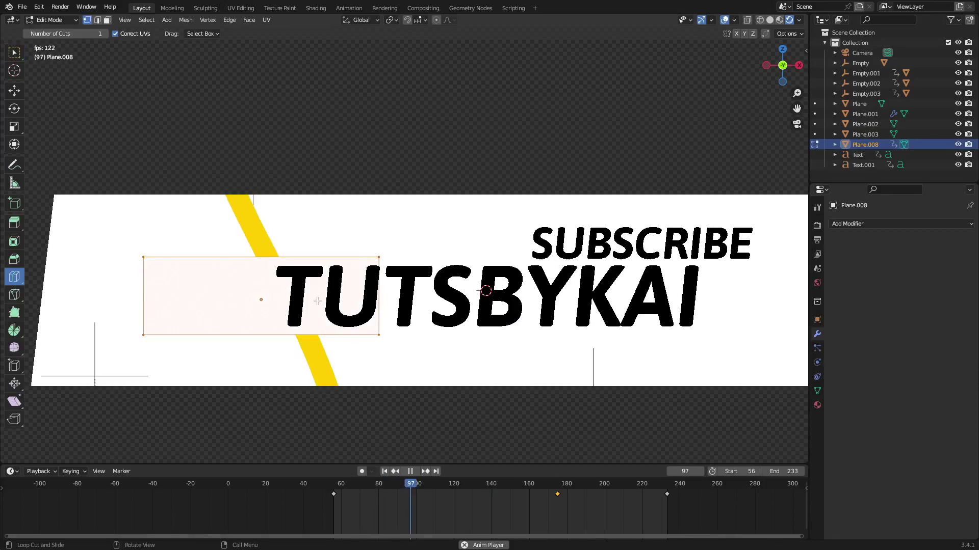
# Examine how the white backing plane breaks up the stripe behind the text while the animation plays.
pyautogui.scroll(-6, 347, 321)
pyautogui.moveTo(294, 309); pyautogui.dragTo(393, 300, button='middle')
pyautogui.scroll(7, 357, 309)
pyautogui.moveTo(451, 206); pyautogui.dragTo(369, 260, button='middle')
pyautogui.press('KP_1')
pyautogui.click(418, 206)
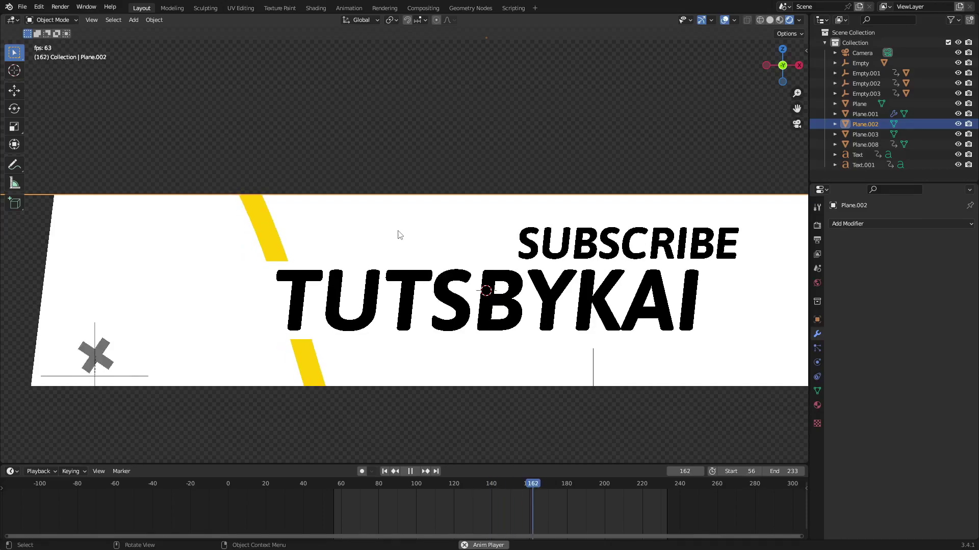
pyautogui.scroll(-4, 408, 230)
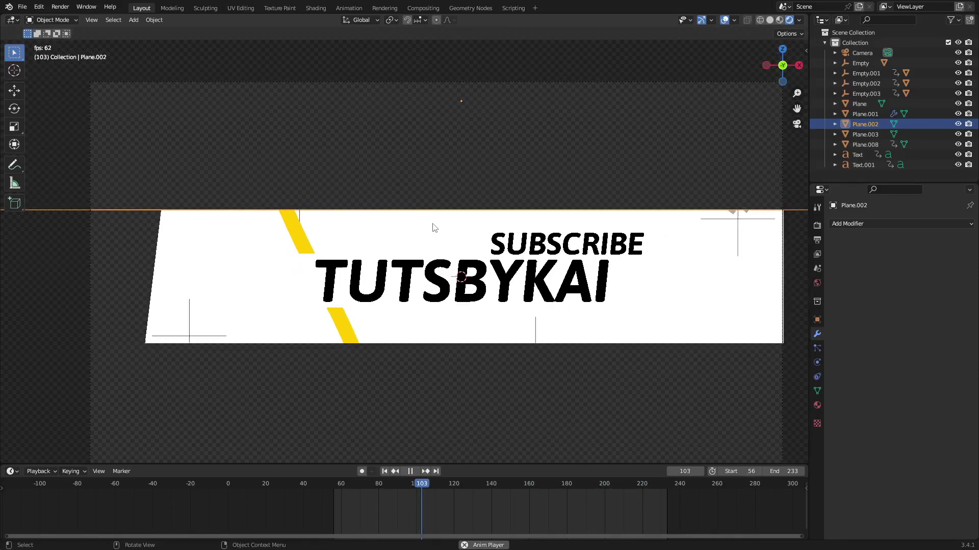
pyautogui.scroll(2, 531, 337)
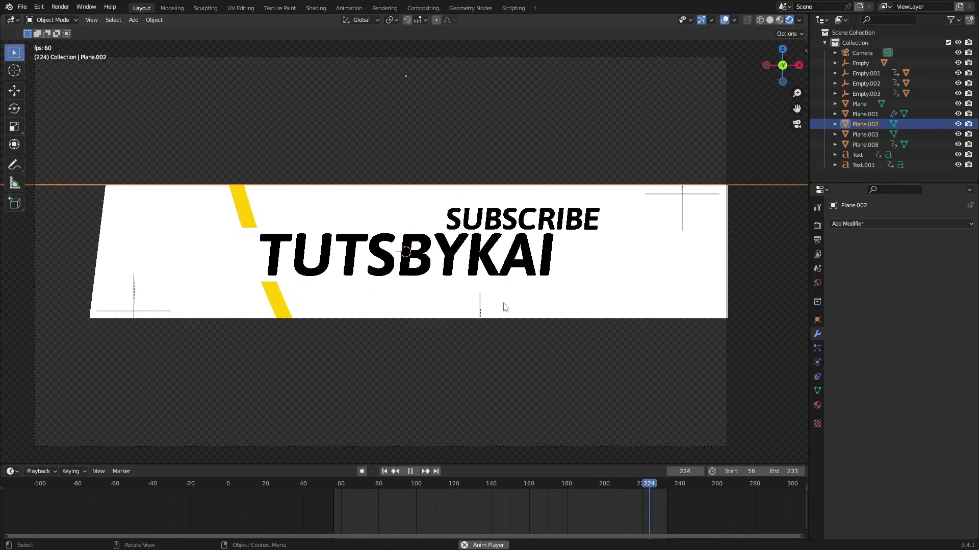
# Stop playback and review the TUTSBYKAI text's motion and keyframes at frames 56, 175 and 233, including the available keyframe types.
pyautogui.click(387, 260)
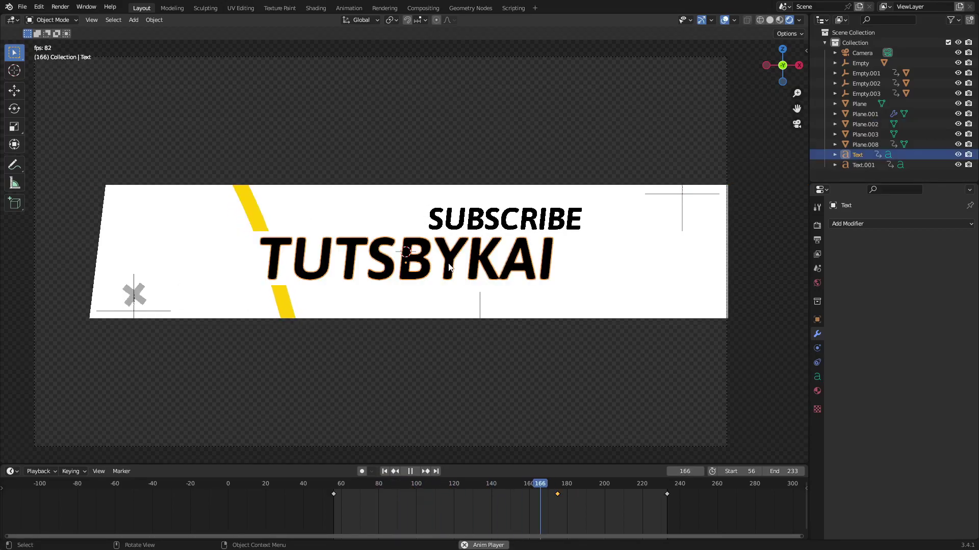
pyautogui.click(408, 471)
pyautogui.click(385, 473)
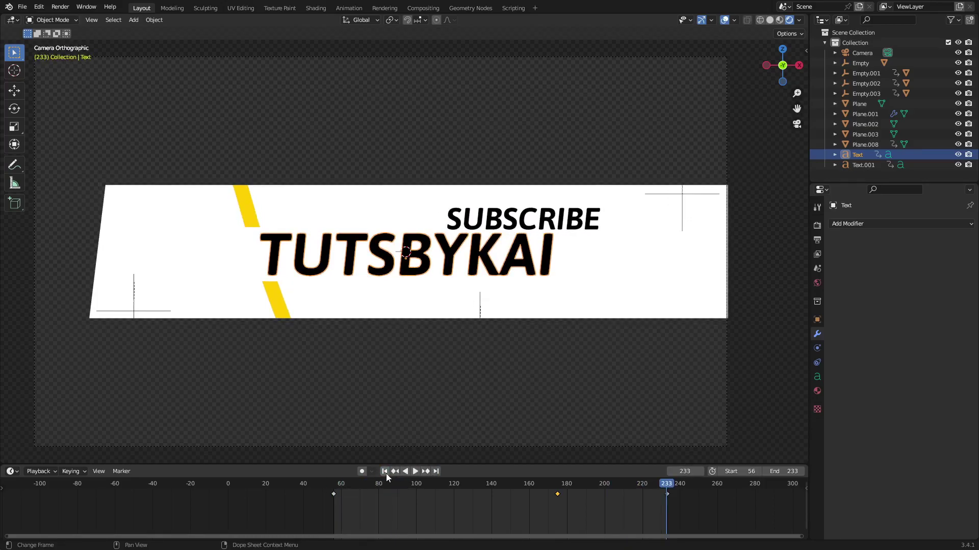
pyautogui.click(559, 492)
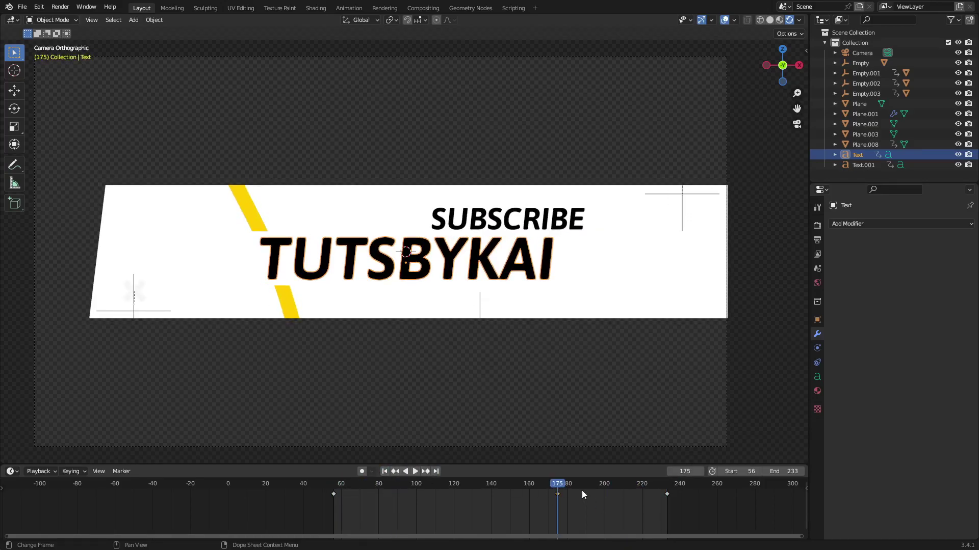
pyautogui.moveTo(373, 490); pyautogui.dragTo(550, 490)
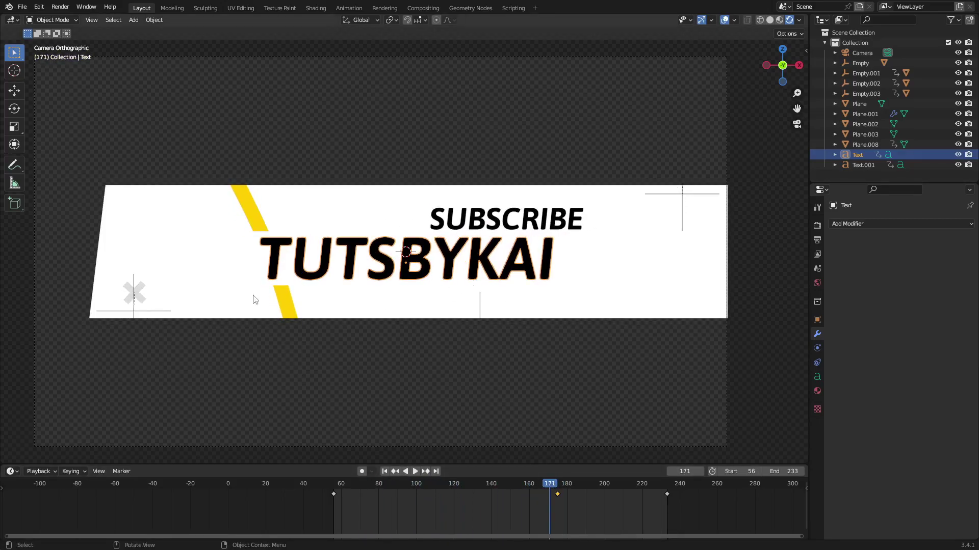
pyautogui.press('i')
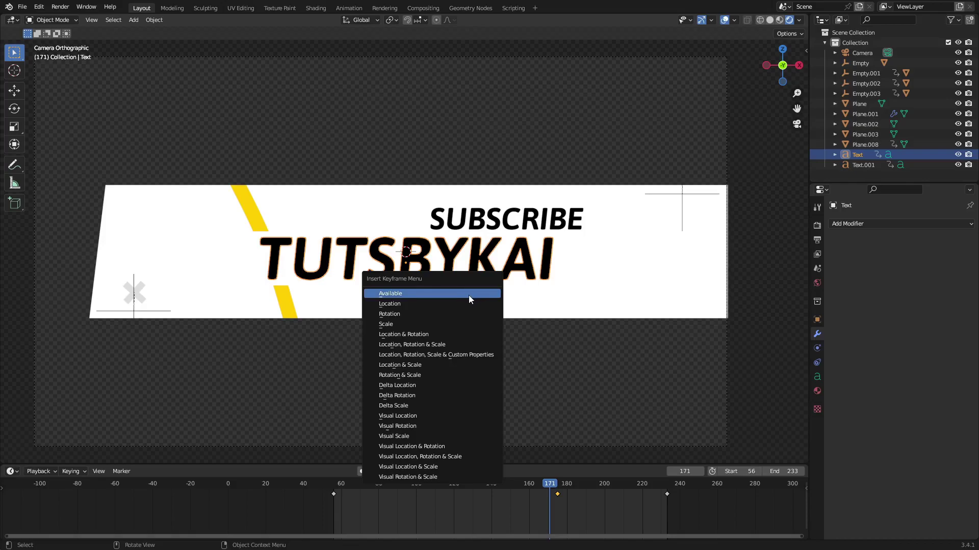
pyautogui.press('Escape')
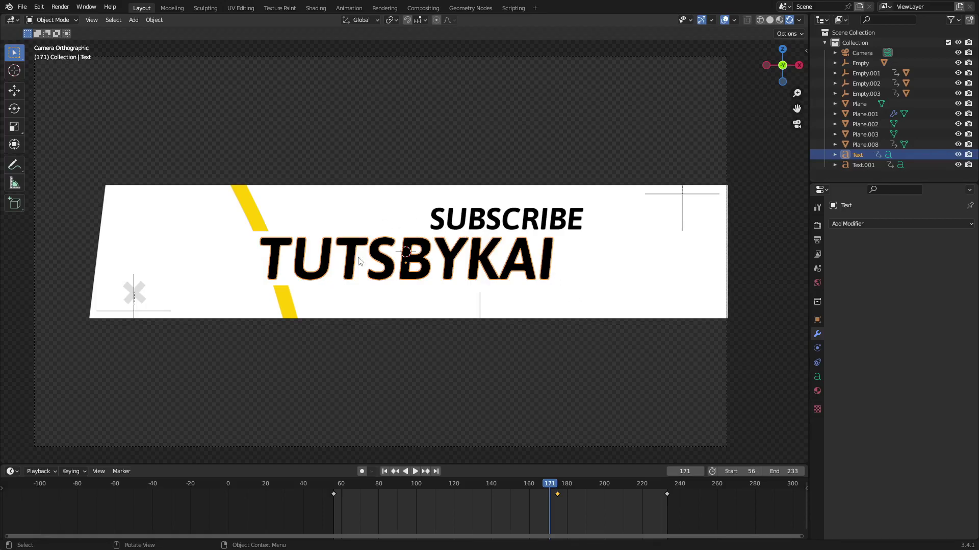
# Select the SUBSCRIBE text and step through its keyframes, ending at frame 233.
pyautogui.click(532, 224)
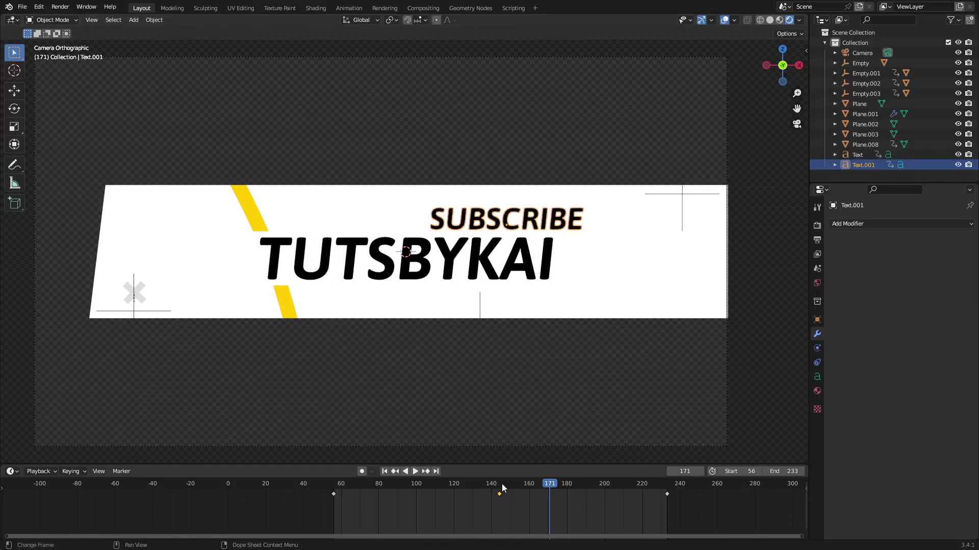
pyautogui.click(398, 471)
pyautogui.click(398, 471)
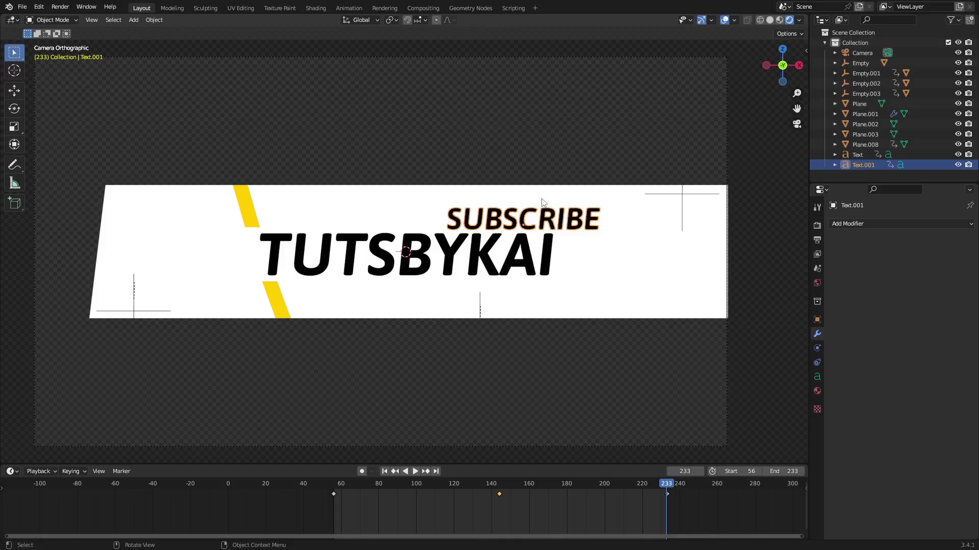
# Compare the SUBSCRIBE text's keyframe at frame 144 with the TUTSBYKAI text's keyframes, and scrub ahead to frame 194.
pyautogui.click(499, 487)
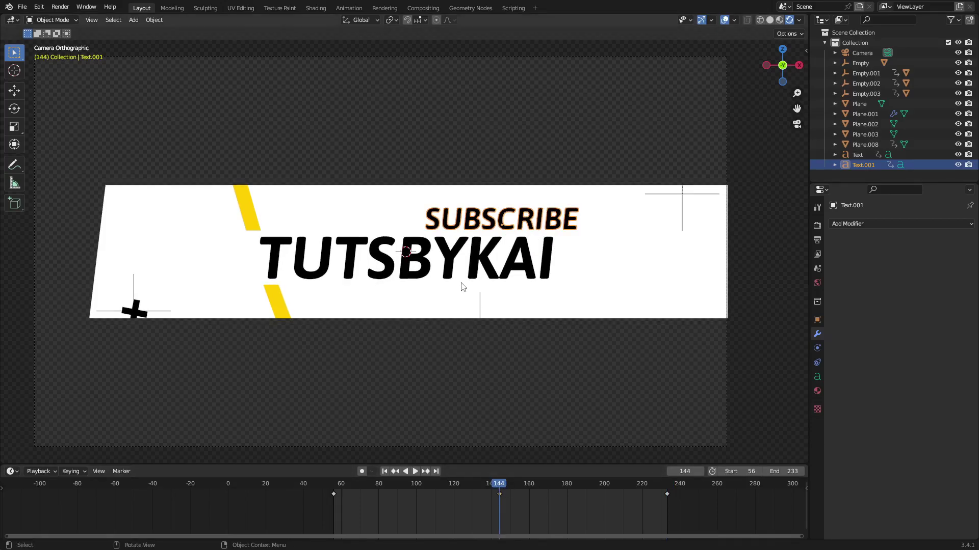
pyautogui.click(447, 270)
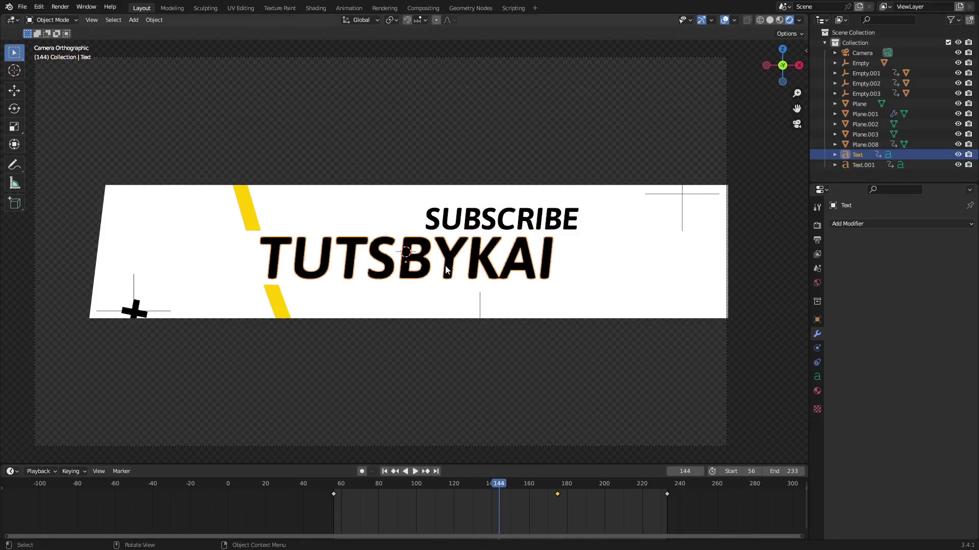
pyautogui.click(502, 226)
pyautogui.moveTo(502, 506); pyautogui.dragTo(592, 490)
pyautogui.press('space')
pyautogui.press('space')
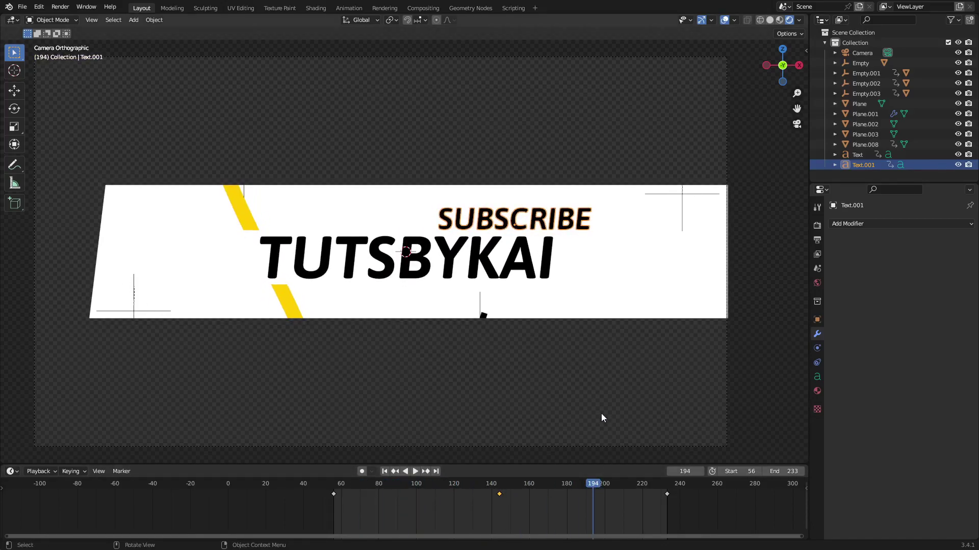
# Select the cross at the banner's upper-right corner and inspect it up close from the front at its frame 56 keyframe.
pyautogui.moveTo(419, 484); pyautogui.dragTo(403, 484)
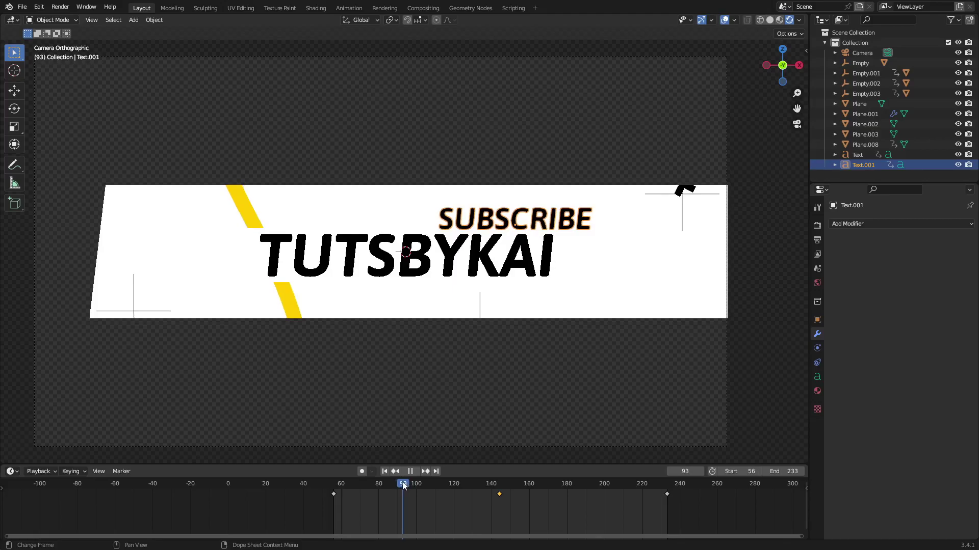
pyautogui.click(676, 190)
pyautogui.moveTo(396, 483); pyautogui.dragTo(335, 478)
pyautogui.moveTo(438, 285); pyautogui.dragTo(566, 237, button='middle')
pyautogui.scroll(8, 566, 240)
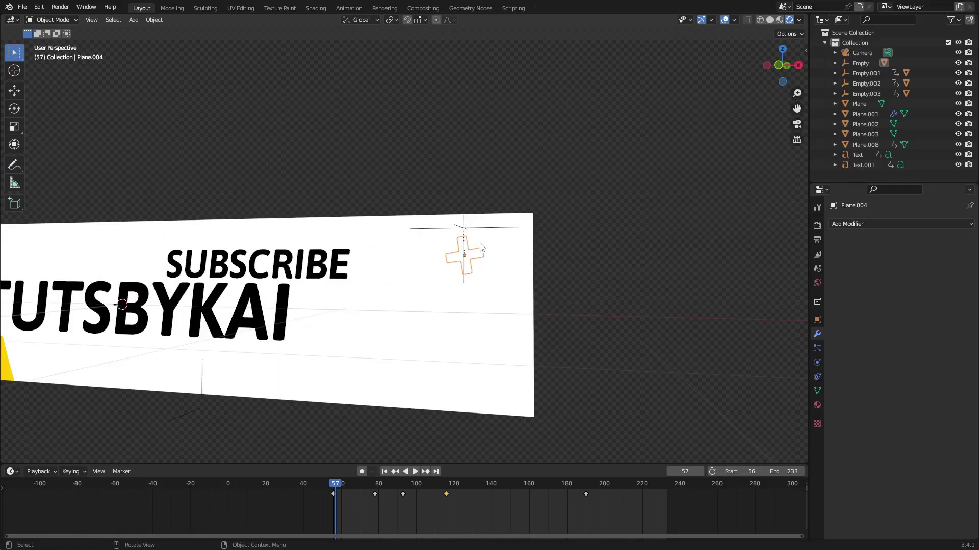
pyautogui.moveTo(396, 282); pyautogui.dragTo(427, 293, button='middle')
pyautogui.moveTo(334, 485); pyautogui.dragTo(333, 484)
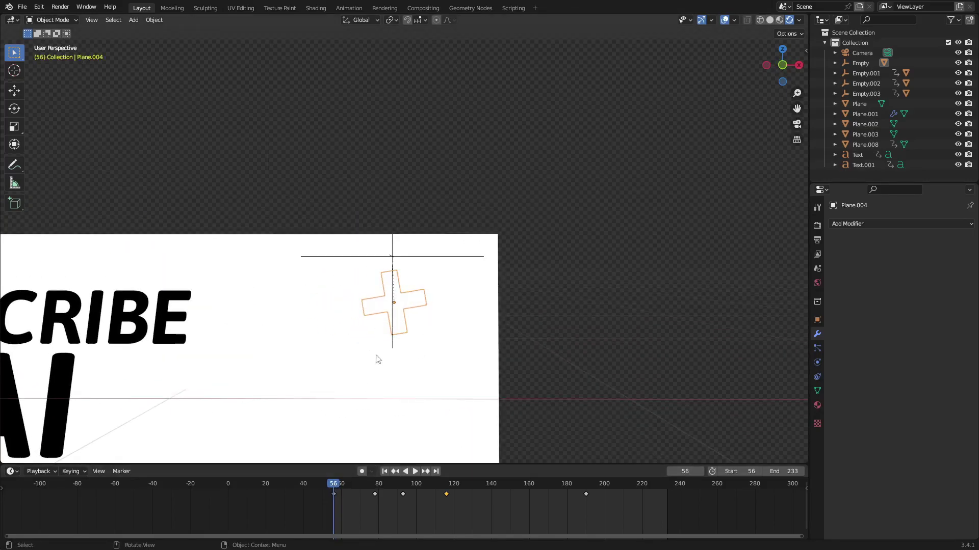
pyautogui.press('KP_1')
pyautogui.scroll(6, 417, 313)
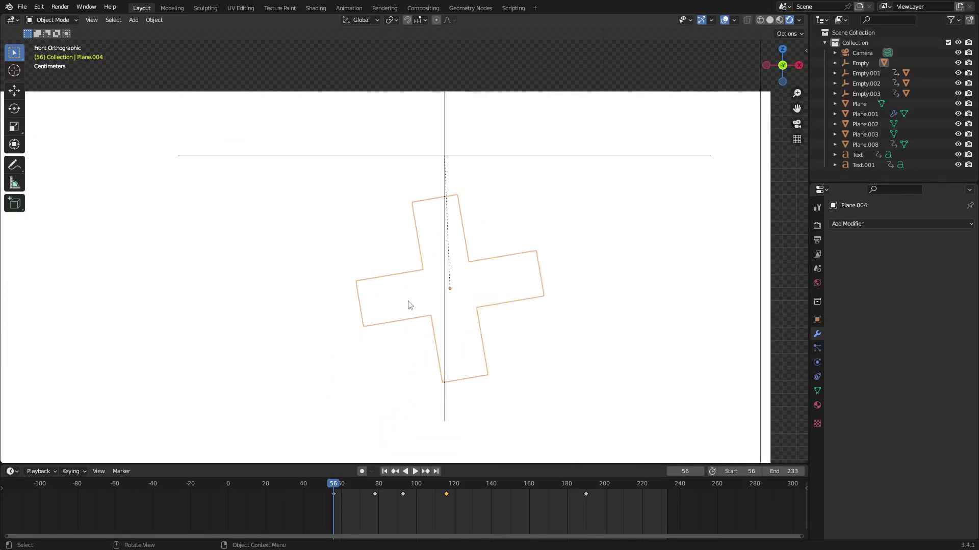
# Review the cross's movement, rotation and colour at its keyframes on frames 78, 93 and 116.
pyautogui.press('space')
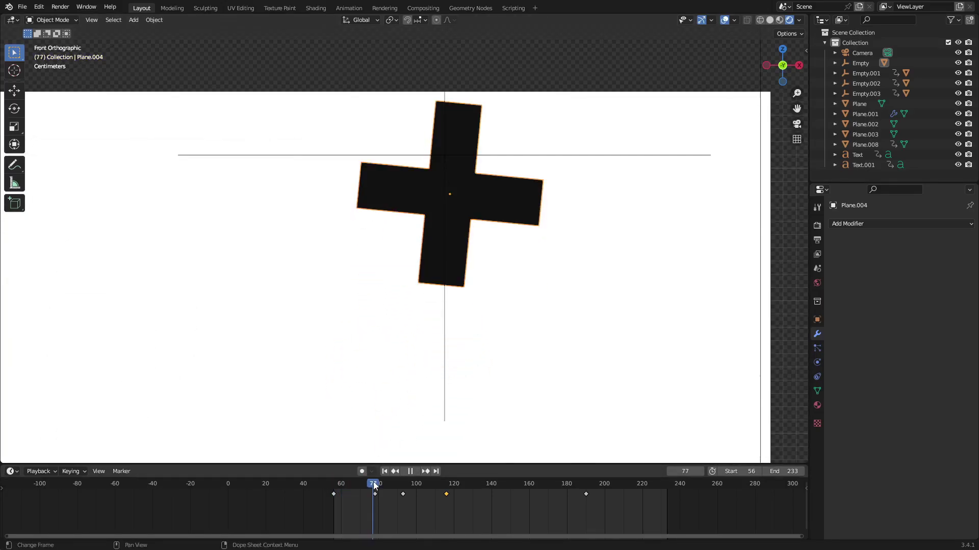
pyautogui.press('space')
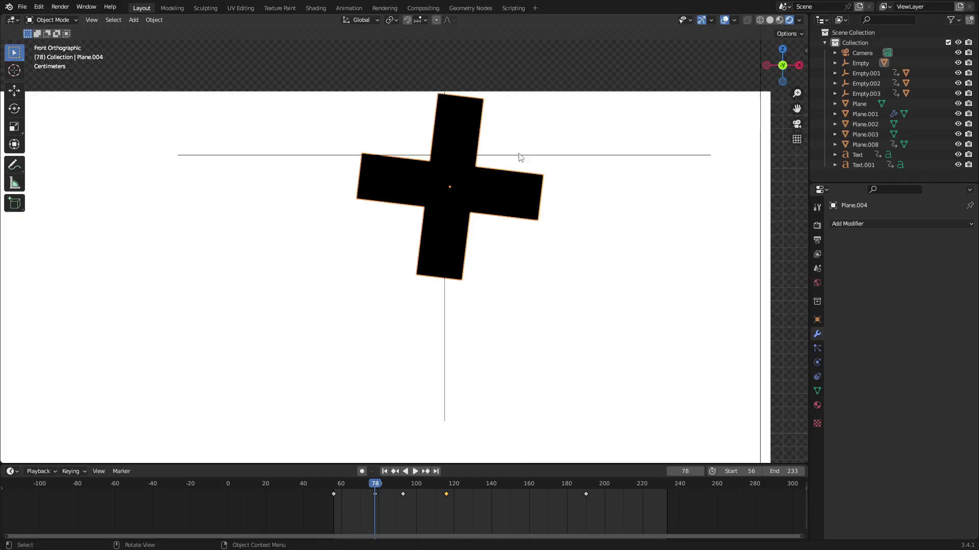
pyautogui.moveTo(375, 485); pyautogui.dragTo(403, 485)
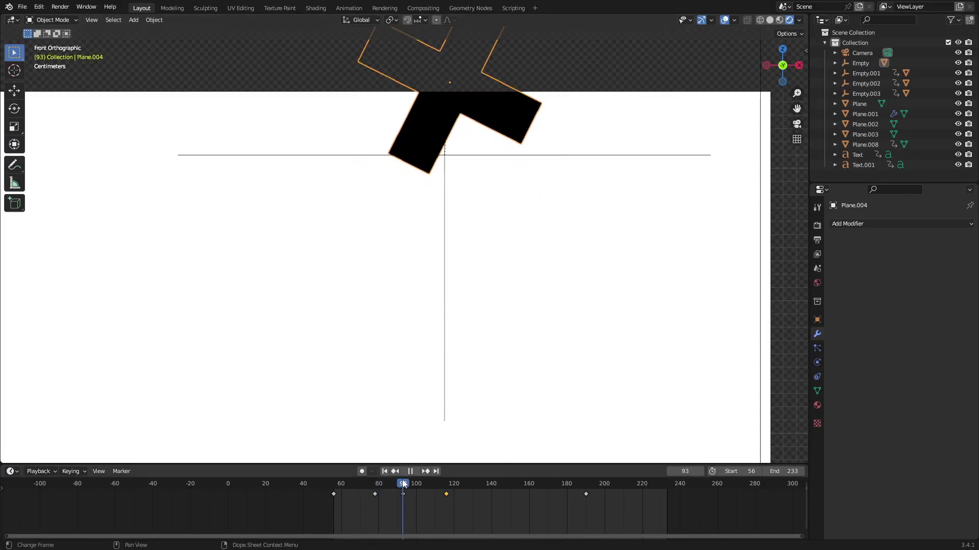
pyautogui.scroll(-2, 485, 151)
pyautogui.keyDown('shift'); pyautogui.moveTo(486, 148); pyautogui.dragTo(494, 225, button='middle'); pyautogui.keyUp('shift')
pyautogui.moveTo(417, 482); pyautogui.dragTo(440, 487)
pyautogui.press('space')
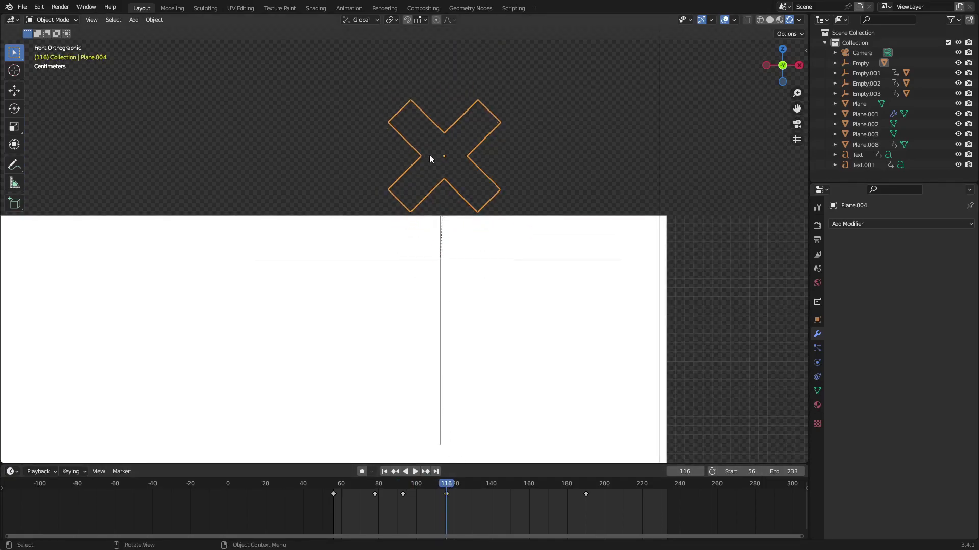
# Return to the camera view and review the cross's final keyframe at frame 190.
pyautogui.moveTo(429, 155); pyautogui.dragTo(527, 181, button='middle')
pyautogui.press('space')
pyautogui.press('KP_0')
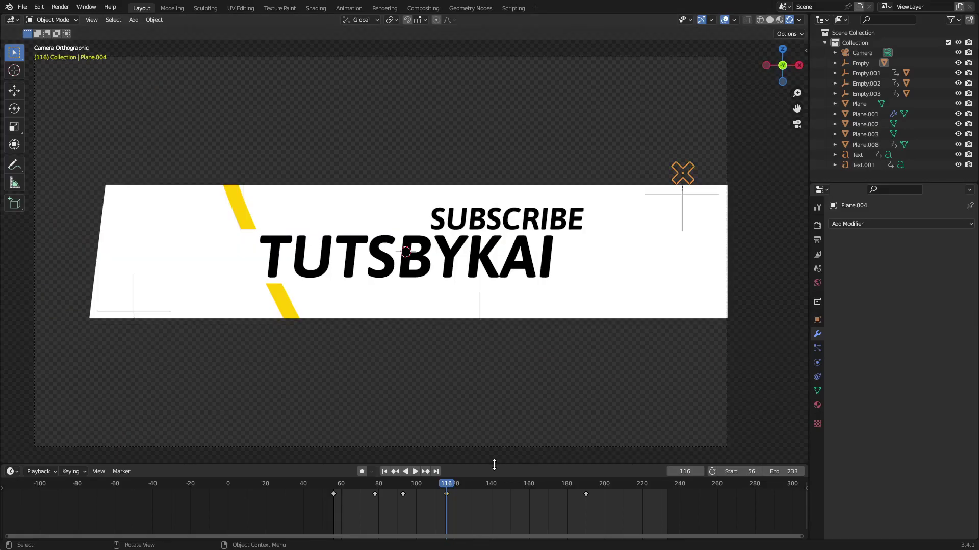
pyautogui.moveTo(495, 484); pyautogui.dragTo(586, 493)
pyautogui.press('space')
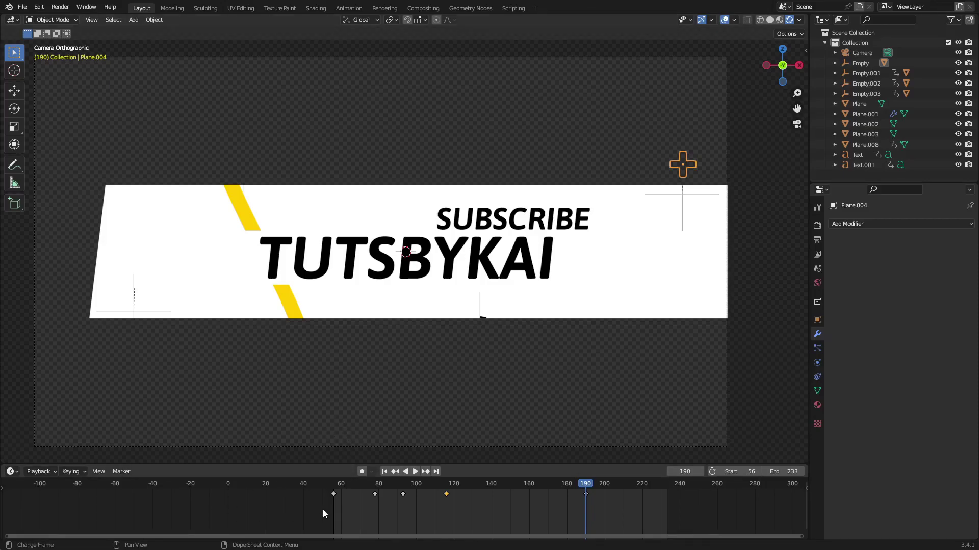
pyautogui.click(406, 471)
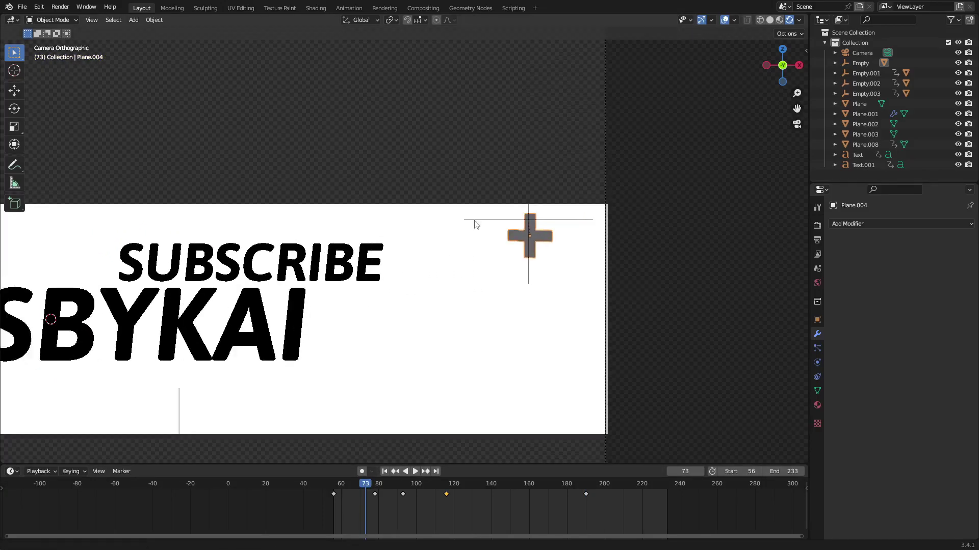
# Select the empty tied to the upper-right cross and check the cross's motion by scrubbing and playing the animation.
pyautogui.click(412, 243)
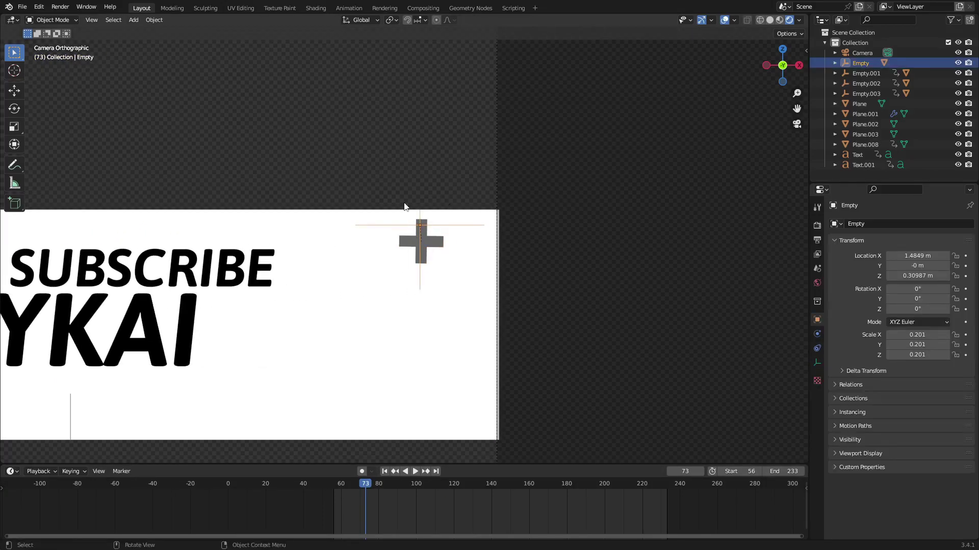
pyautogui.moveTo(365, 483)
pyautogui.mouseDown()
pyautogui.moveTo(357, 482)
pyautogui.moveTo(401, 478)
pyautogui.moveTo(366, 483)
pyautogui.moveTo(400, 483)
pyautogui.moveTo(385, 486)
pyautogui.mouseUp()
pyautogui.scroll(-4, 339, 355)
pyautogui.keyDown('shift'); pyautogui.moveTo(338, 355); pyautogui.dragTo(507, 322, button='middle'); pyautogui.keyUp('shift')
pyautogui.moveTo(358, 488); pyautogui.dragTo(343, 484)
pyautogui.press('space')
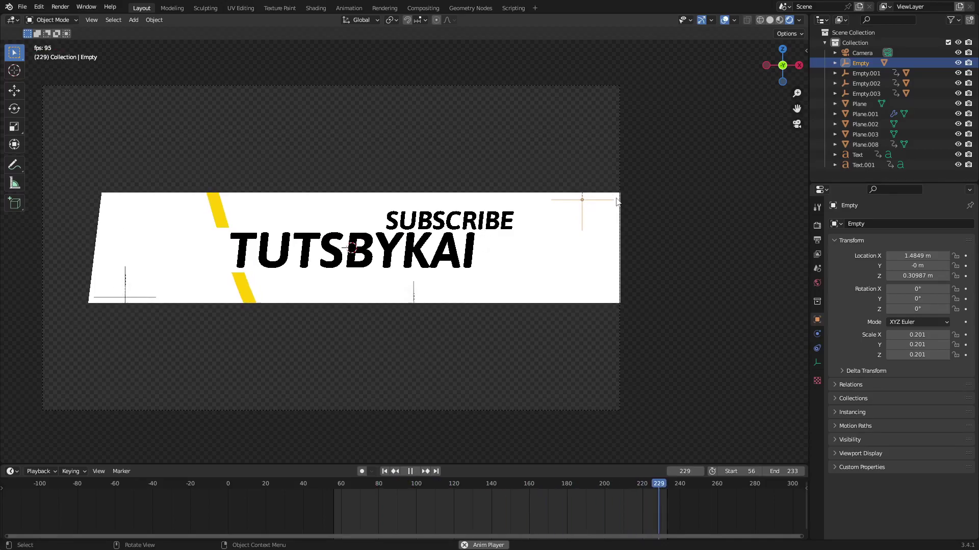
# Watch the upper-right corner up close during playback, stop it and scrub to frame 63.
pyautogui.scroll(2, 616, 257)
pyautogui.keyDown('shift'); pyautogui.moveTo(616, 256); pyautogui.dragTo(424, 284, button='middle'); pyautogui.keyUp('shift')
pyautogui.scroll(3, 527, 270)
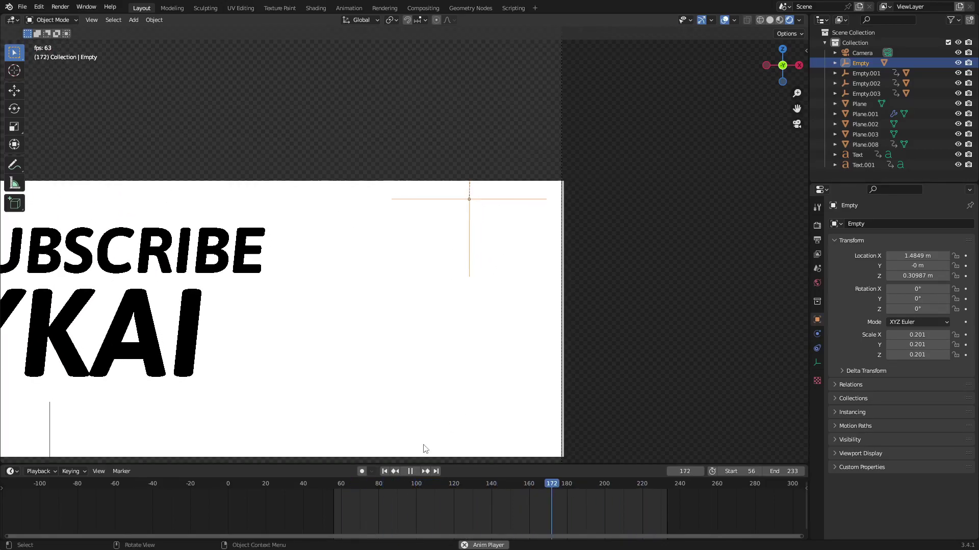
pyautogui.click(407, 473)
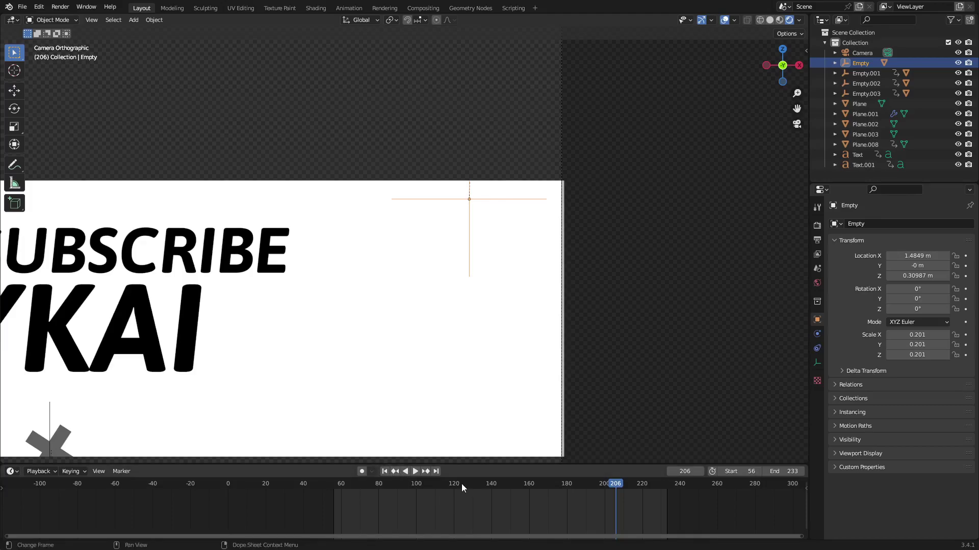
pyautogui.moveTo(391, 488); pyautogui.dragTo(347, 488)
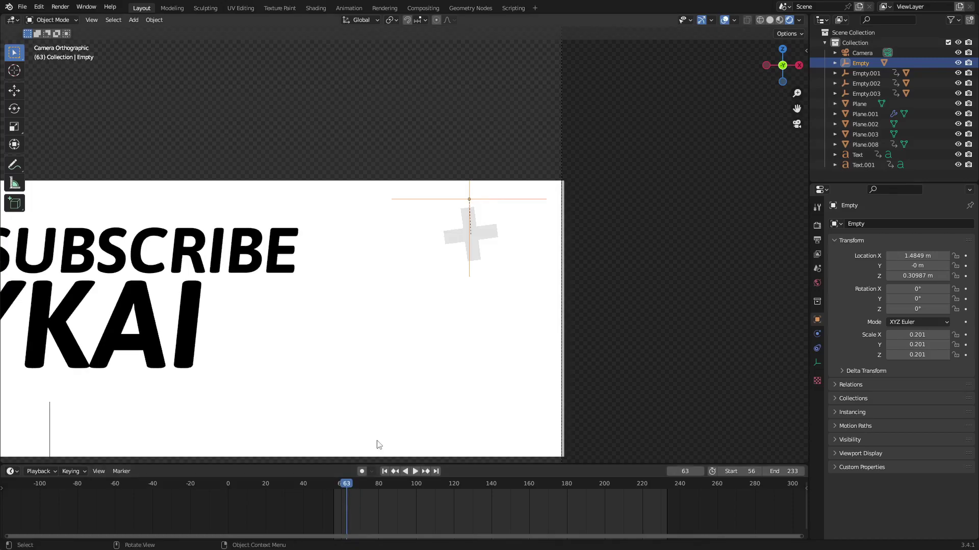
# Select the upper-right cross and inspect its mesh in Edit Mode, returning to Object Mode.
pyautogui.moveTo(498, 207); pyautogui.dragTo(433, 244, button='middle')
pyautogui.scroll(4, 510, 240)
pyautogui.keyDown('shift'); pyautogui.moveTo(622, 249); pyautogui.dragTo(403, 283, button='middle'); pyautogui.keyUp('shift')
pyautogui.scroll(5, 465, 284)
pyautogui.moveTo(403, 283); pyautogui.dragTo(461, 255, button='middle')
pyautogui.click(462, 256)
pyautogui.press('Tab')
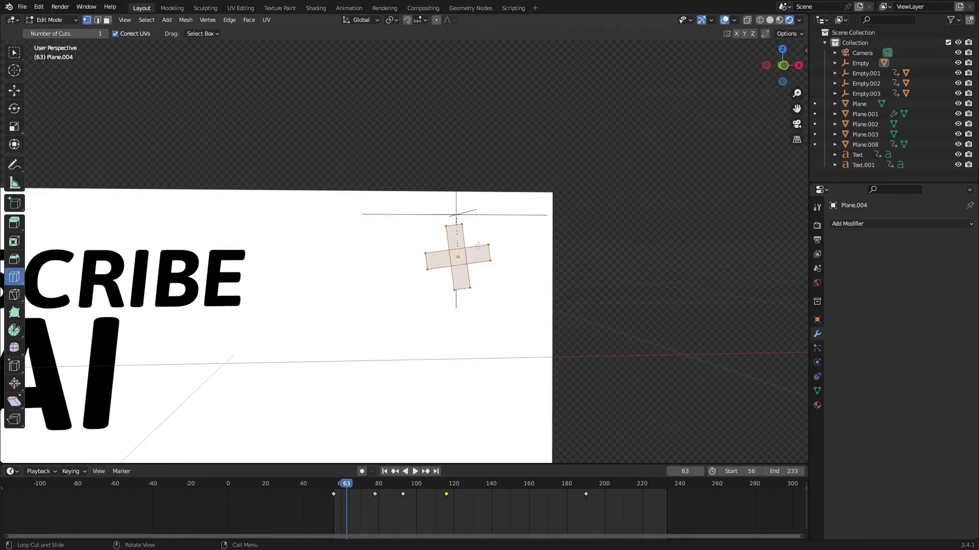
pyautogui.press('Tab')
# Add a plane mesh to the scene and enter Edit Mode with edge selection.
pyautogui.scroll(-5, 472, 239)
pyautogui.hotkey('shift', 'a')
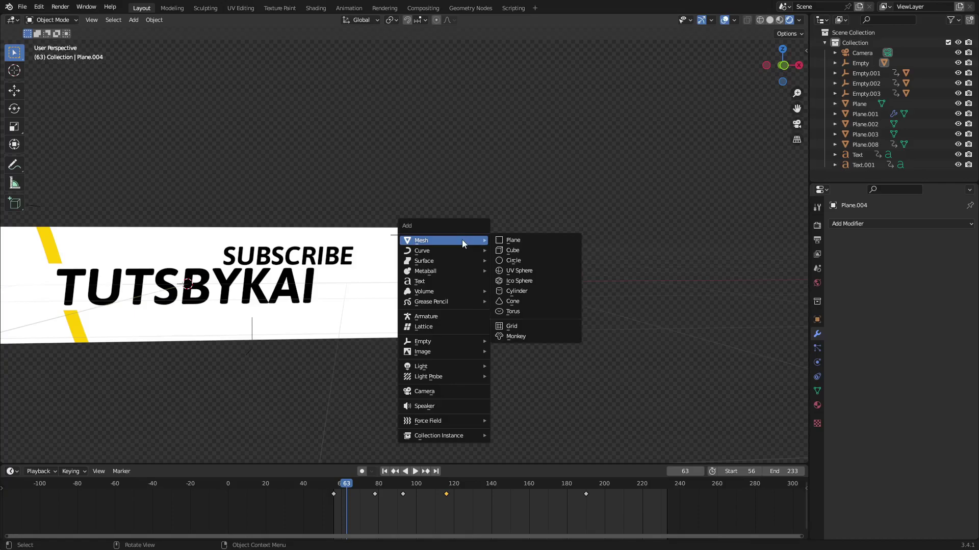
pyautogui.click(526, 238)
pyautogui.moveTo(526, 239); pyautogui.dragTo(530, 342, button='middle')
pyautogui.press('Tab')
pyautogui.keyDown('shift'); pyautogui.moveTo(360, 306); pyautogui.dragTo(515, 260, button='middle'); pyautogui.keyUp('shift')
pyautogui.moveTo(515, 260); pyautogui.dragTo(492, 321, button='middle')
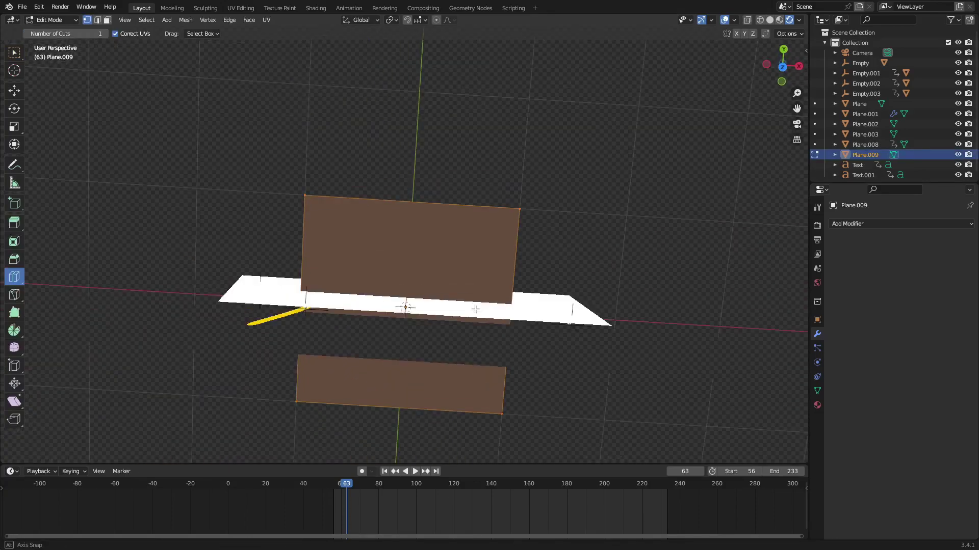
pyautogui.click(97, 19)
pyautogui.click(407, 230)
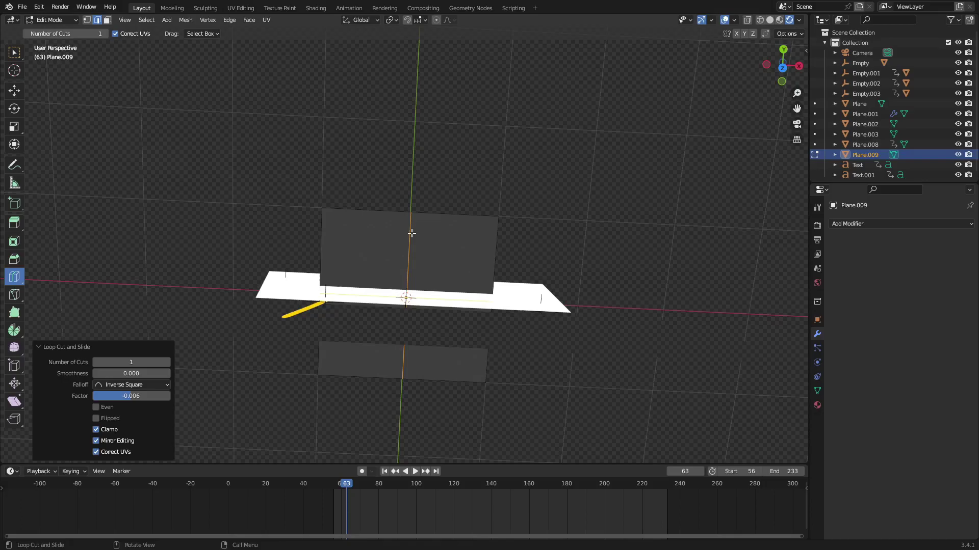
pyautogui.moveTo(408, 230); pyautogui.dragTo(365, 196, button='middle')
# Extrude the new plane's far edge 2 m along Y using the Select Box tool to pick it.
pyautogui.click(14, 53)
pyautogui.moveTo(427, 208); pyautogui.dragTo(422, 208, button='middle')
pyautogui.press('a')
pyautogui.click(423, 220)
pyautogui.moveTo(481, 236); pyautogui.dragTo(563, 240, button='middle')
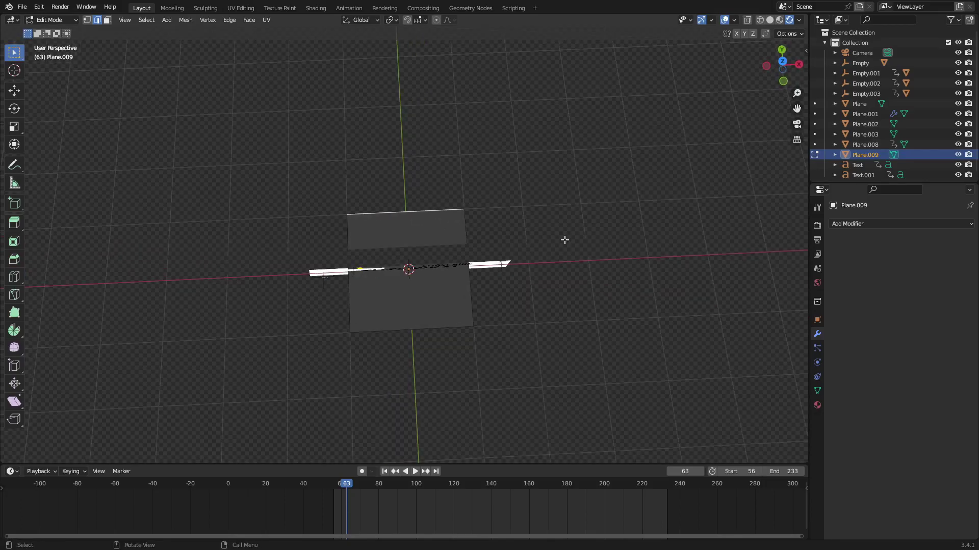
pyautogui.write('g')
pyautogui.write('1')
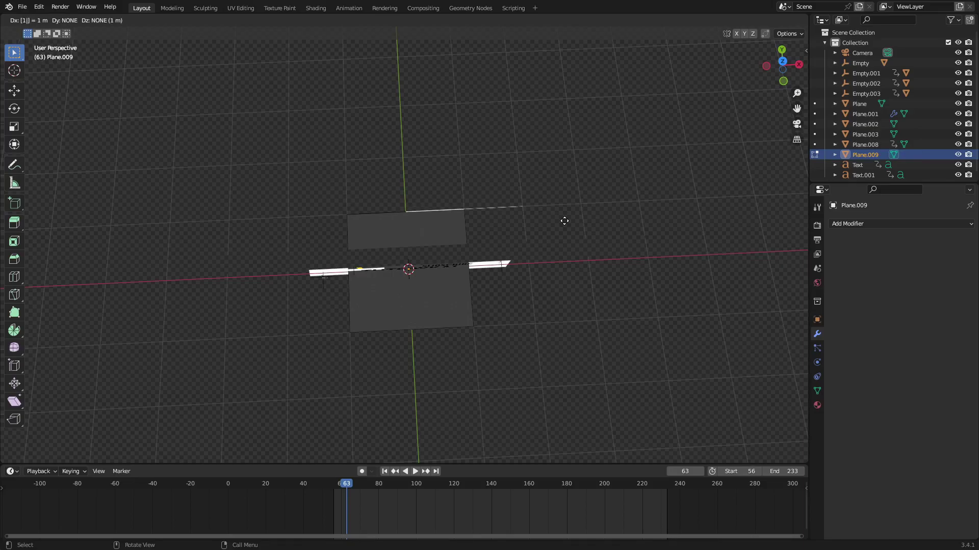
pyautogui.write('y')
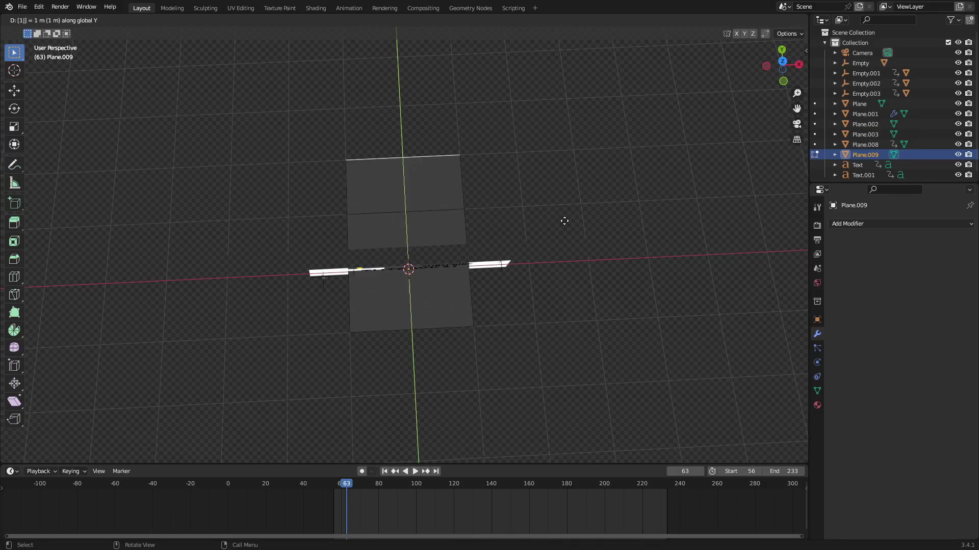
pyautogui.press('Escape')
pyautogui.write('gy')
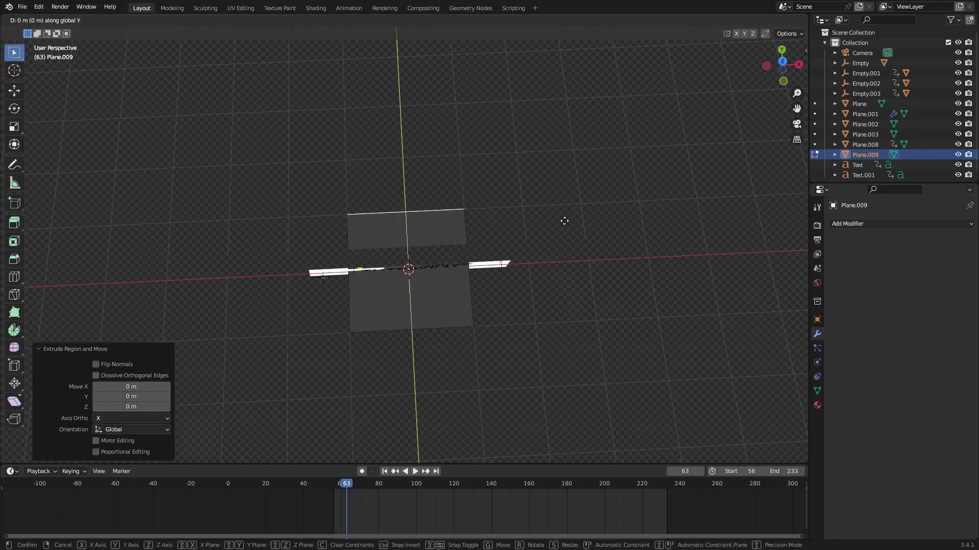
pyautogui.write('2')
pyautogui.press('Return')
# Extrude the original square's positive-X side edge 2 m along X.
pyautogui.click(493, 238)
pyautogui.moveTo(494, 238); pyautogui.dragTo(482, 239, button='middle')
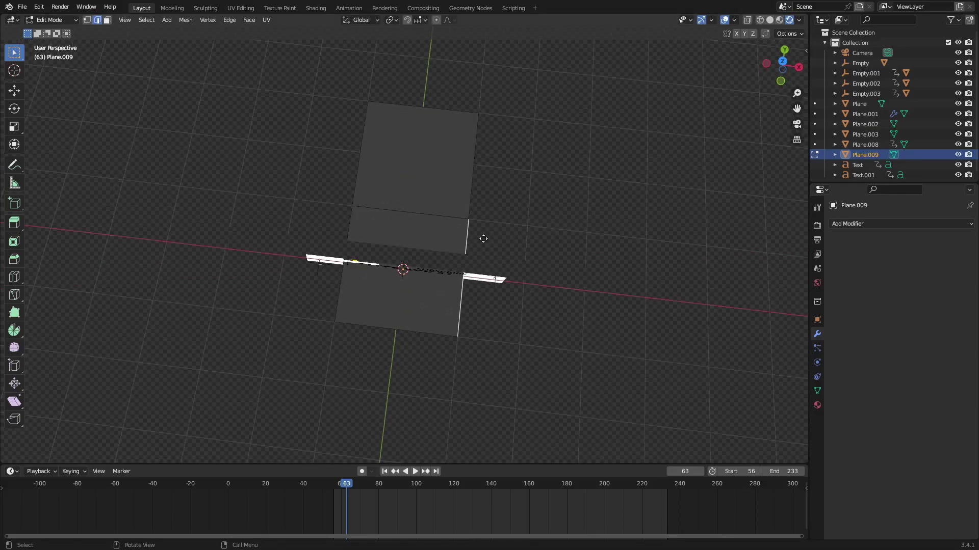
pyautogui.write('eg2')
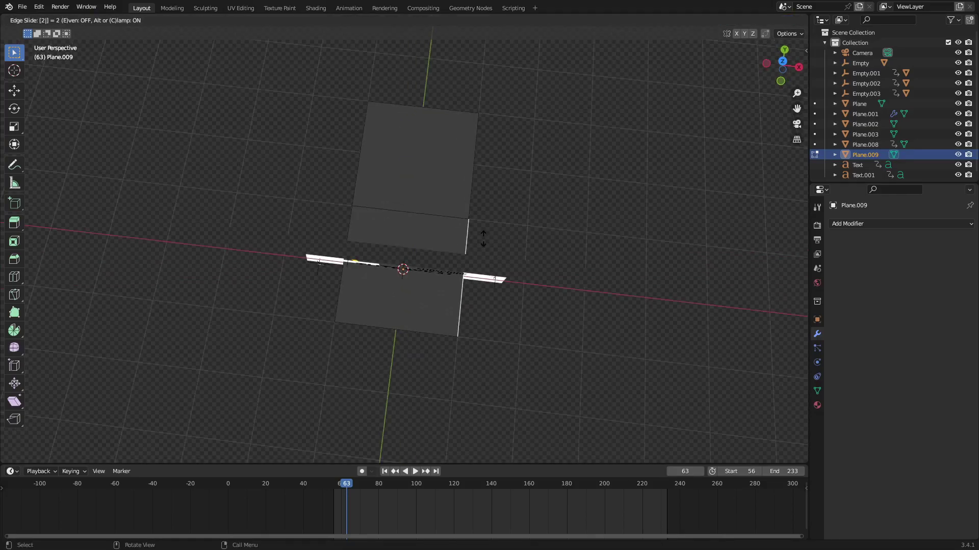
pyautogui.write('2')
pyautogui.press('Escape')
pyautogui.write('g')
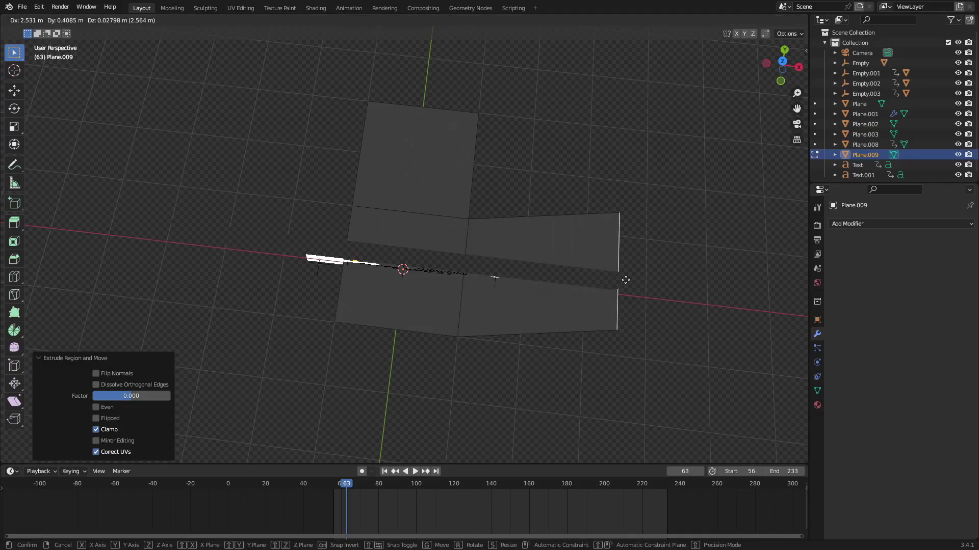
pyautogui.write('x')
pyautogui.write('2')
pyautogui.press('Return')
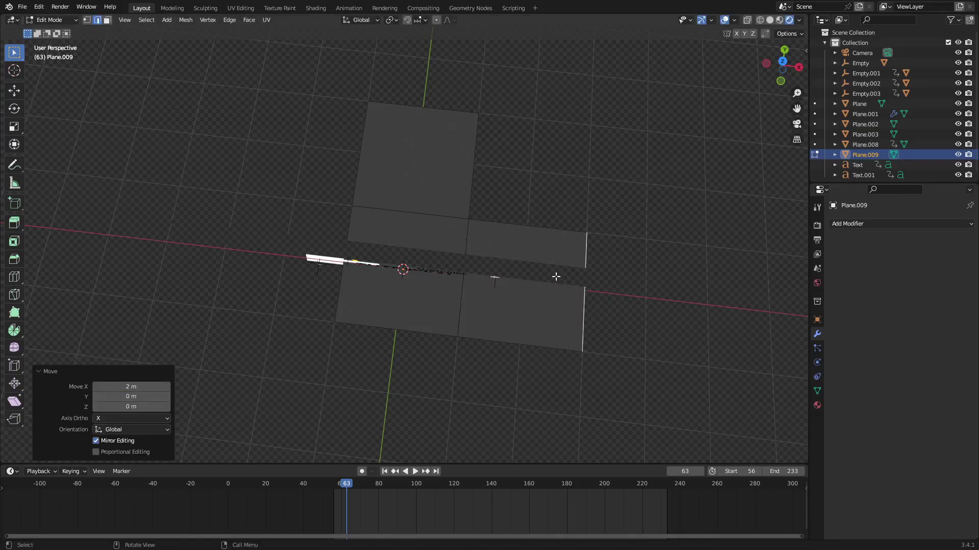
# Extrude the original square's opposite side edge 2 m in the negative X direction.
pyautogui.keyDown('alt'); pyautogui.click(341, 273); pyautogui.keyUp('alt')
pyautogui.press('g')
pyautogui.press('g')
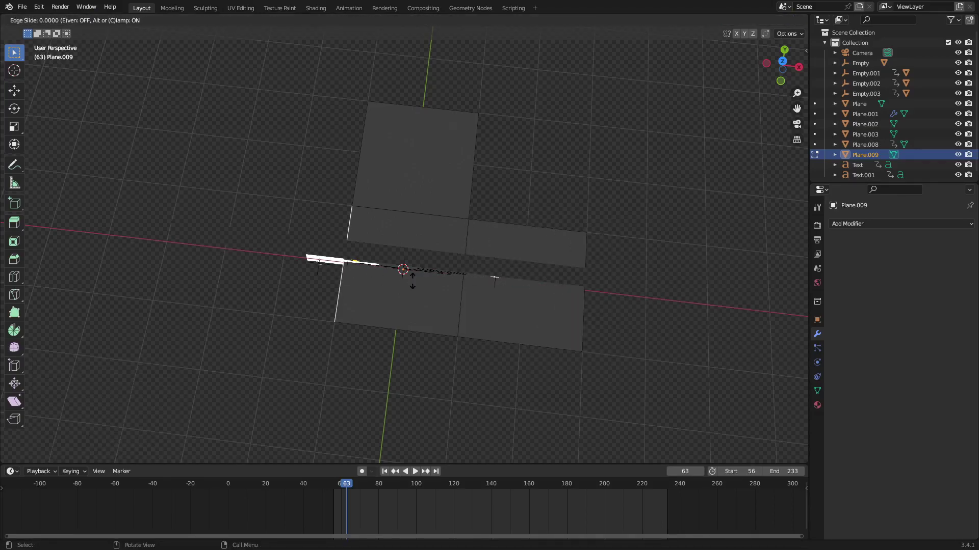
pyautogui.press('BackSpace')
pyautogui.press('Return')
pyautogui.write('ex')
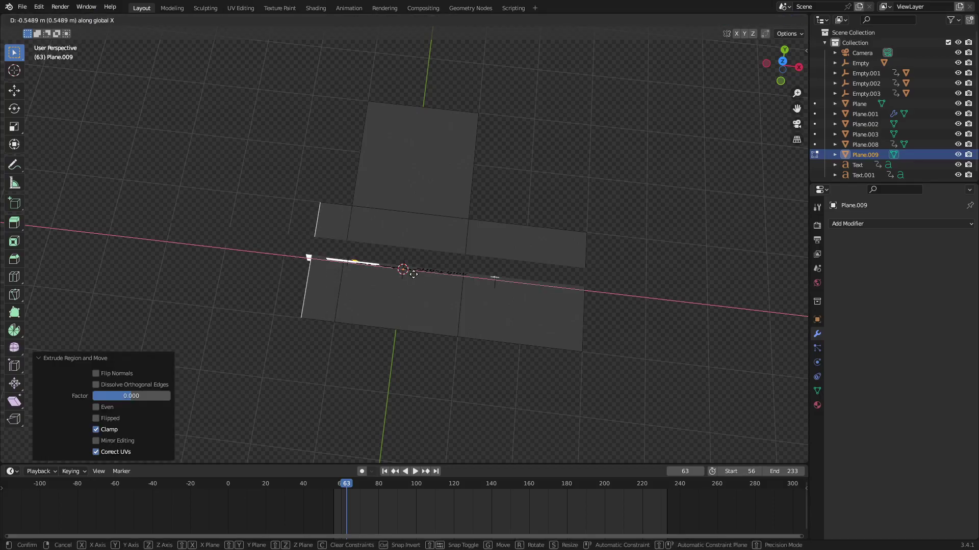
pyautogui.write('-5')
pyautogui.rightClick(408, 273)
pyautogui.write('ex')
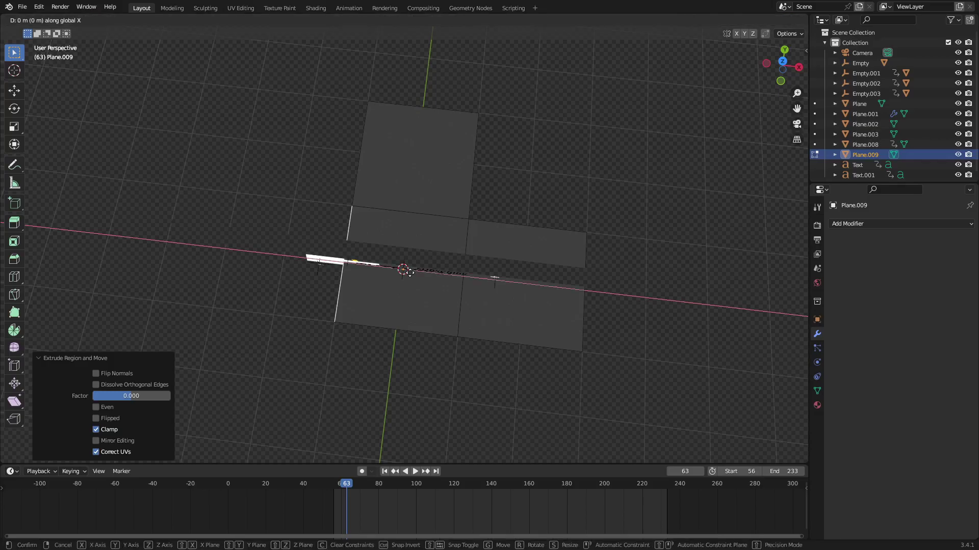
pyautogui.write('2')
pyautogui.press('Return')
# Extrude the original square's remaining free edge 2 m in the negative Y direction to complete the cross.
pyautogui.click(415, 330)
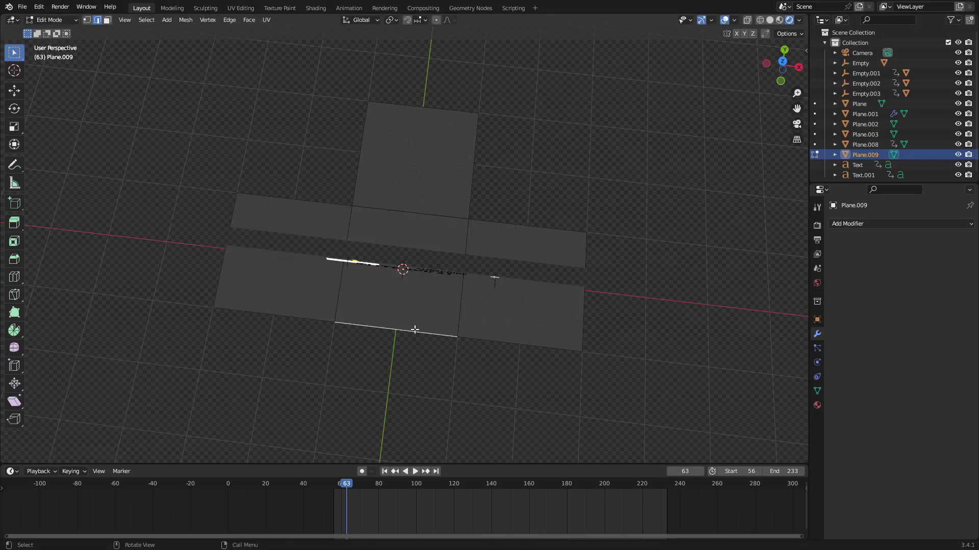
pyautogui.press('e')
pyautogui.press('Escape')
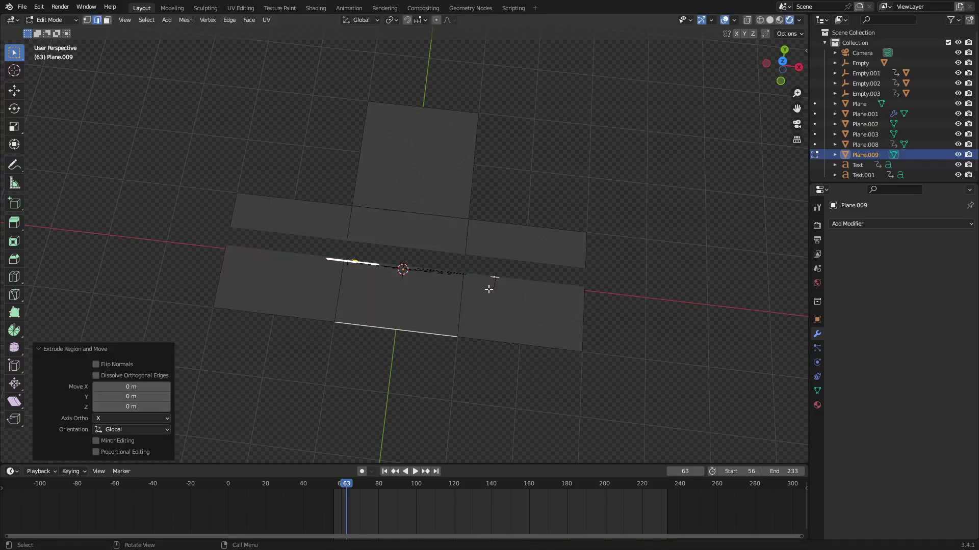
pyautogui.press('g')
pyautogui.write('y')
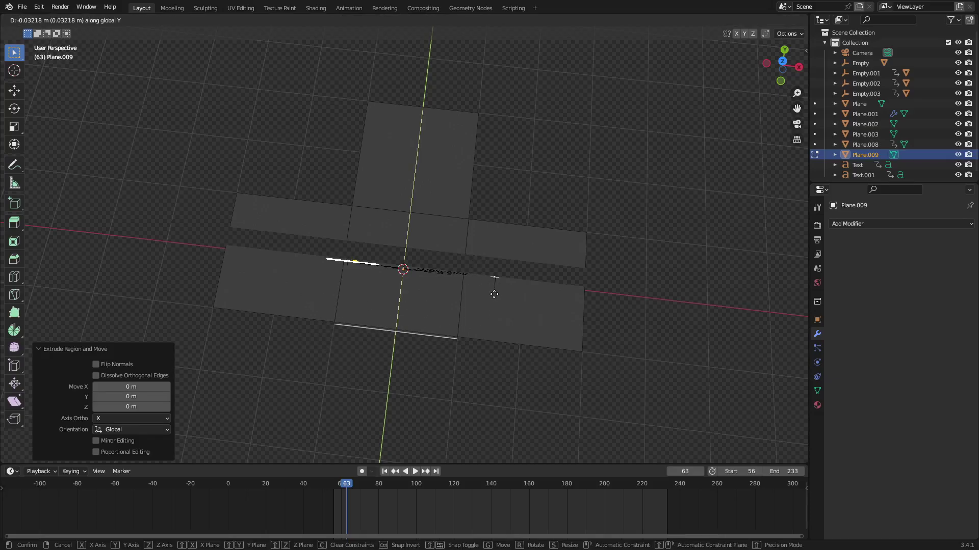
pyautogui.write('2')
pyautogui.write('-')
pyautogui.press('Return')
pyautogui.scroll(-3, 442, 326)
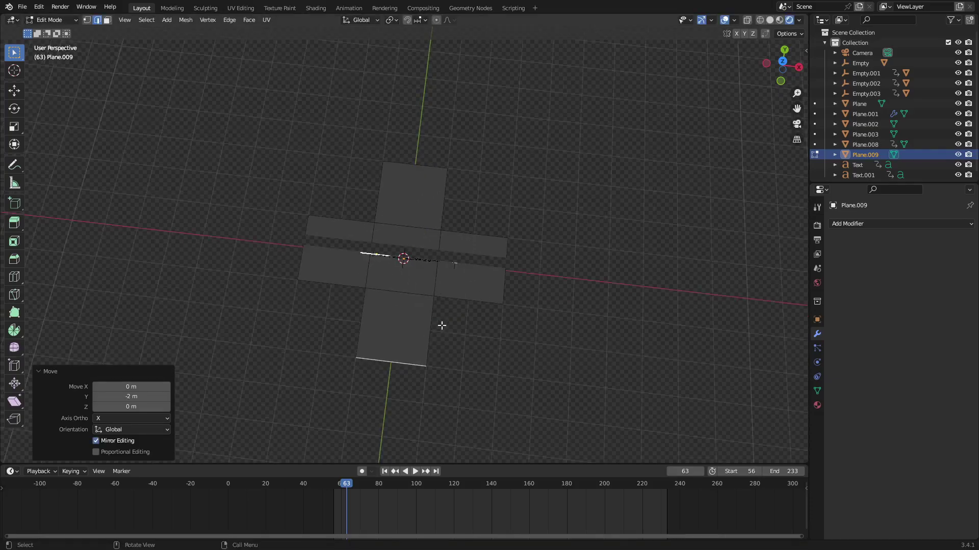
# Leave Edit Mode and delete the demonstration cross from the scene.
pyautogui.press('Tab')
pyautogui.moveTo(441, 325); pyautogui.dragTo(464, 302, button='middle')
pyautogui.press('Delete')
pyautogui.scroll(8, 473, 301)
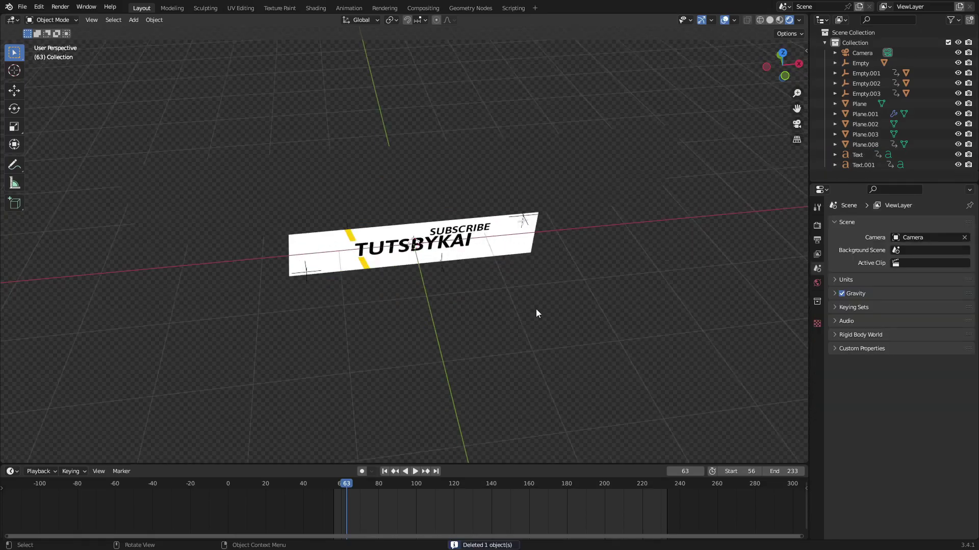
pyautogui.moveTo(493, 211); pyautogui.dragTo(518, 184, button='middle')
# Examine the small cross near the banner's upper corner up close, along with the empty it is parented to.
pyautogui.click(542, 134)
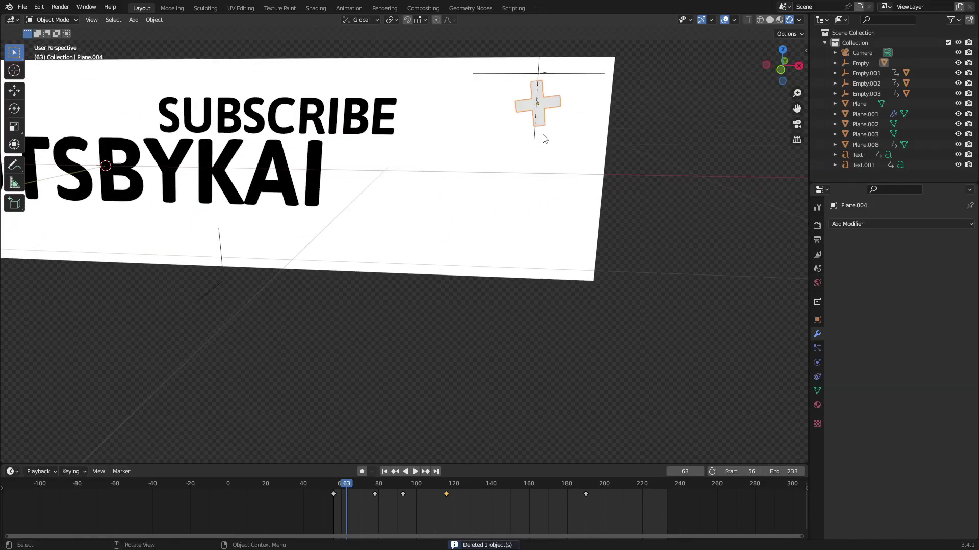
pyautogui.keyDown('shift'); pyautogui.moveTo(542, 134); pyautogui.dragTo(409, 222, button='middle'); pyautogui.keyUp('shift')
pyautogui.scroll(1, 430, 233)
pyautogui.scroll(4, 381, 234)
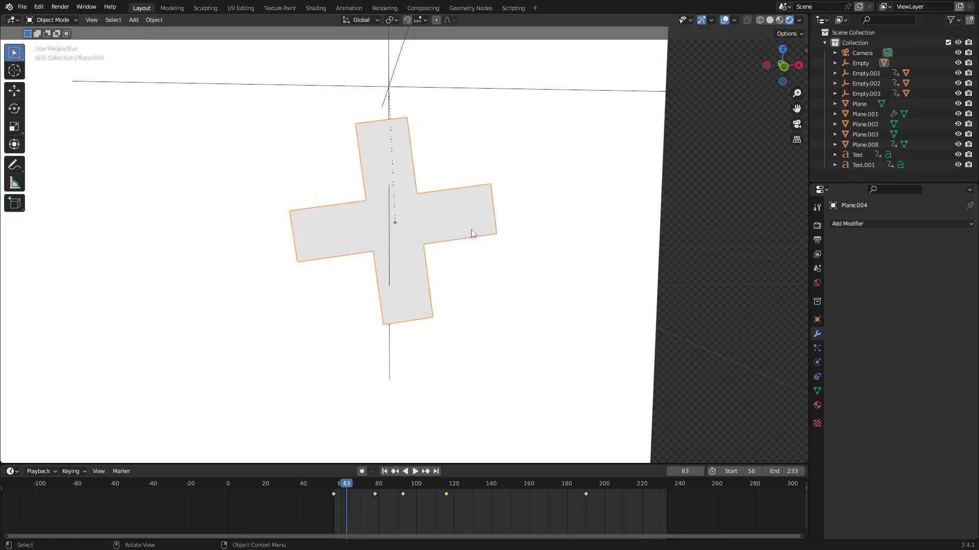
pyautogui.scroll(-10, 479, 249)
pyautogui.scroll(5, 435, 270)
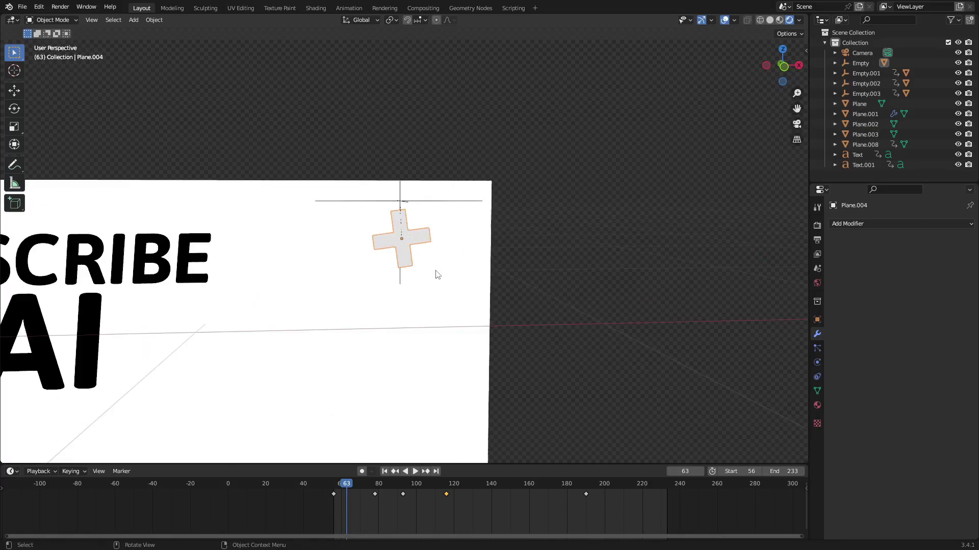
pyautogui.click(400, 203)
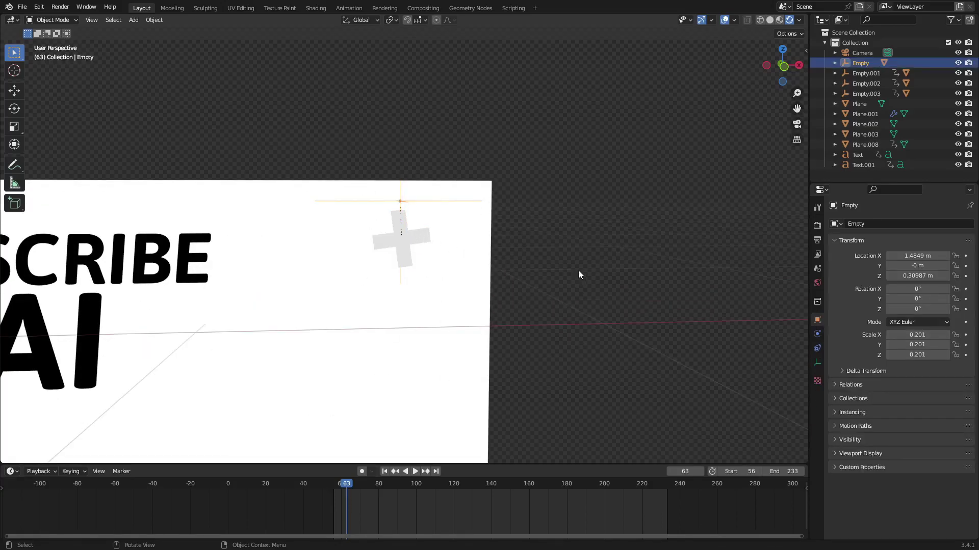
# Add a Plain Axes empty and move it about 2.8 m along X, just beyond the banner's end.
pyautogui.scroll(-3, 588, 268)
pyautogui.hotkey('shift', 'a')
pyautogui.moveTo(481, 253)
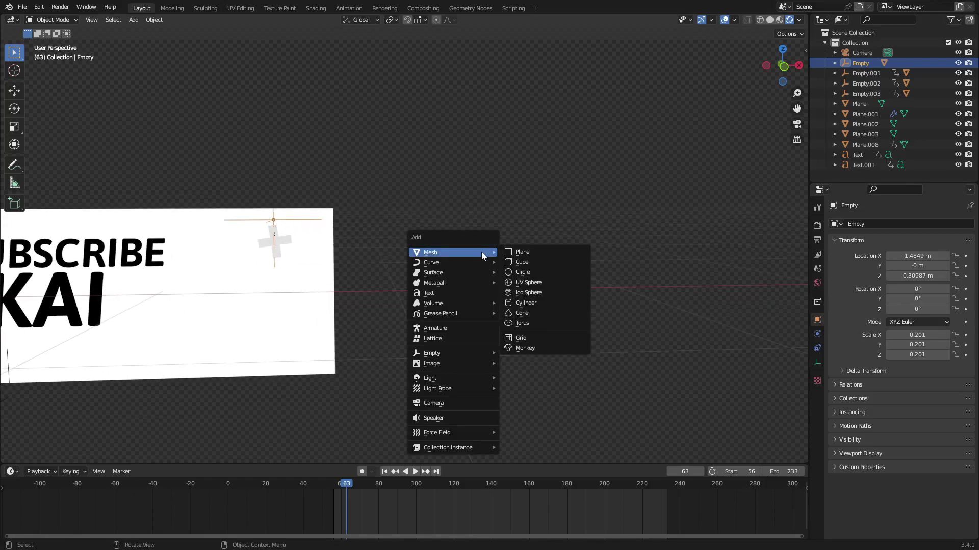
pyautogui.moveTo(452, 353)
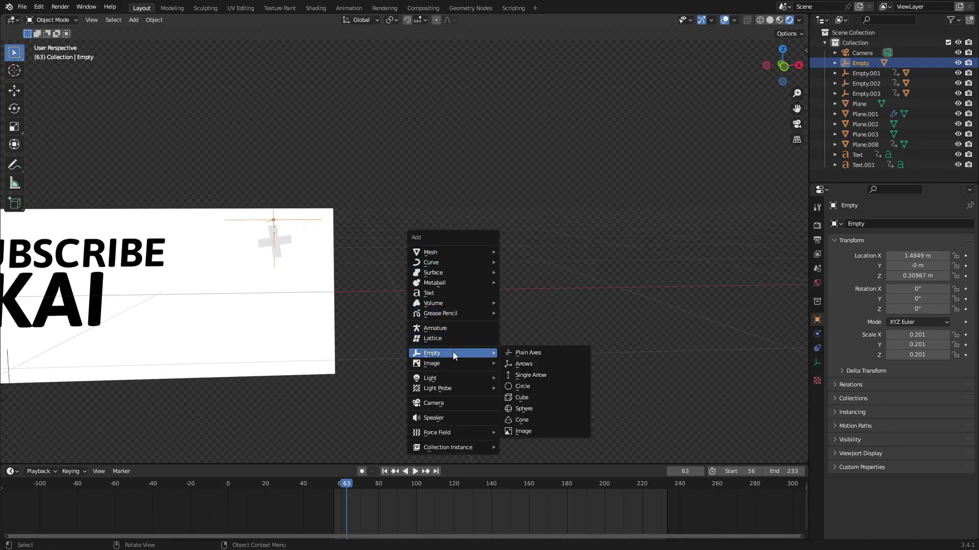
pyautogui.click(540, 353)
pyautogui.scroll(-2, 401, 322)
pyautogui.press('g')
pyautogui.click(508, 246)
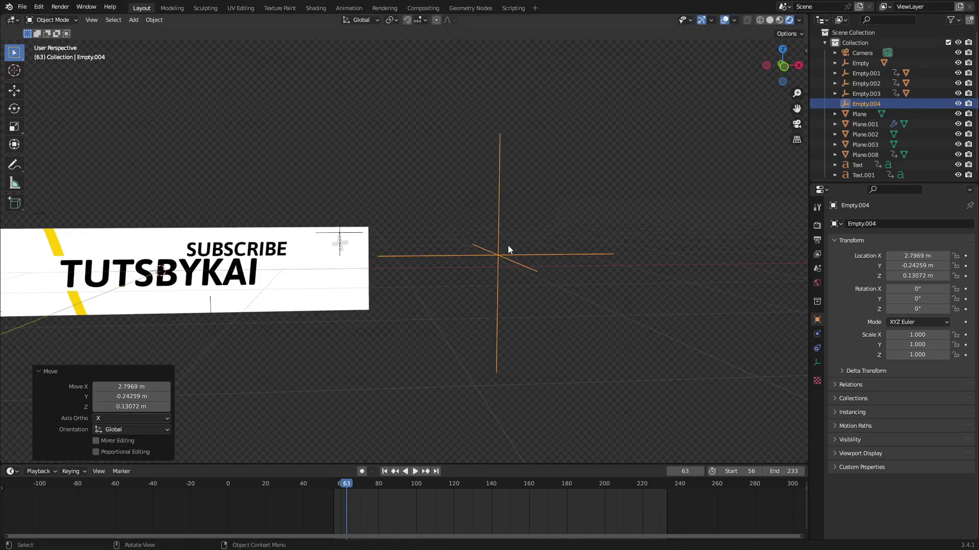
# Parent the large background plane to the new empty with the Object option.
pyautogui.moveTo(508, 245); pyautogui.dragTo(499, 185, button='middle')
pyautogui.scroll(2, 529, 239)
pyautogui.keyDown('shift'); pyautogui.click(351, 284); pyautogui.keyUp('shift')
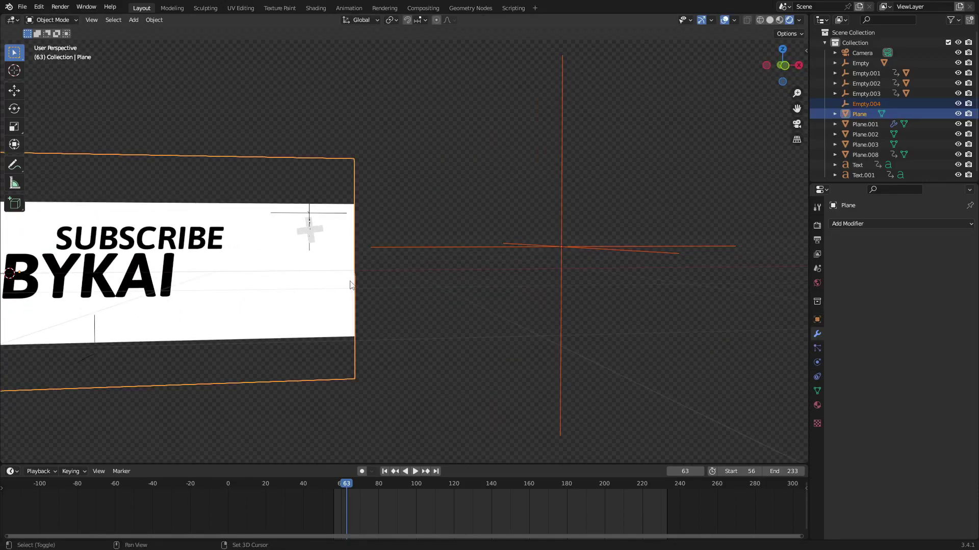
pyautogui.scroll(-5, 349, 280)
pyautogui.scroll(4, 356, 271)
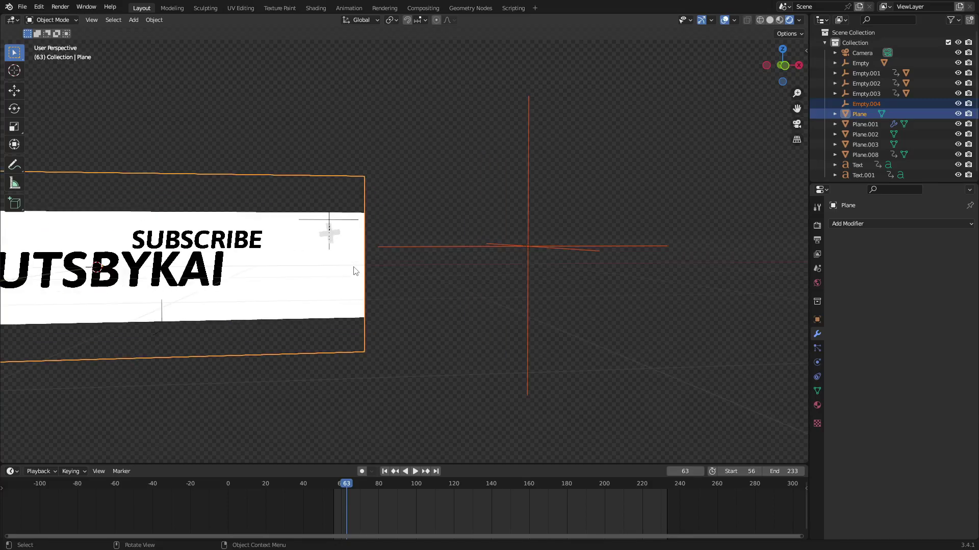
pyautogui.keyDown('shift'); pyautogui.click(528, 246); pyautogui.keyUp('shift')
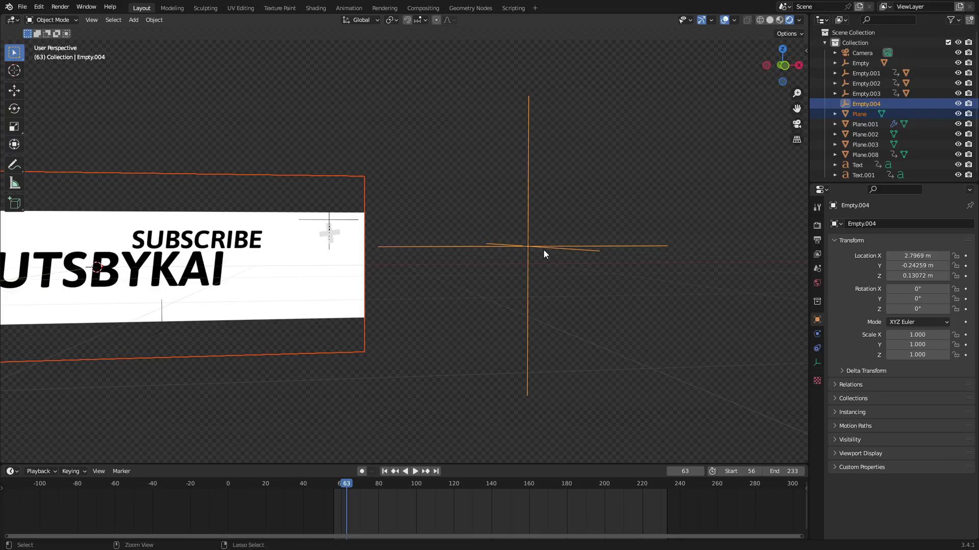
pyautogui.hotkey('ctrl', 'p')
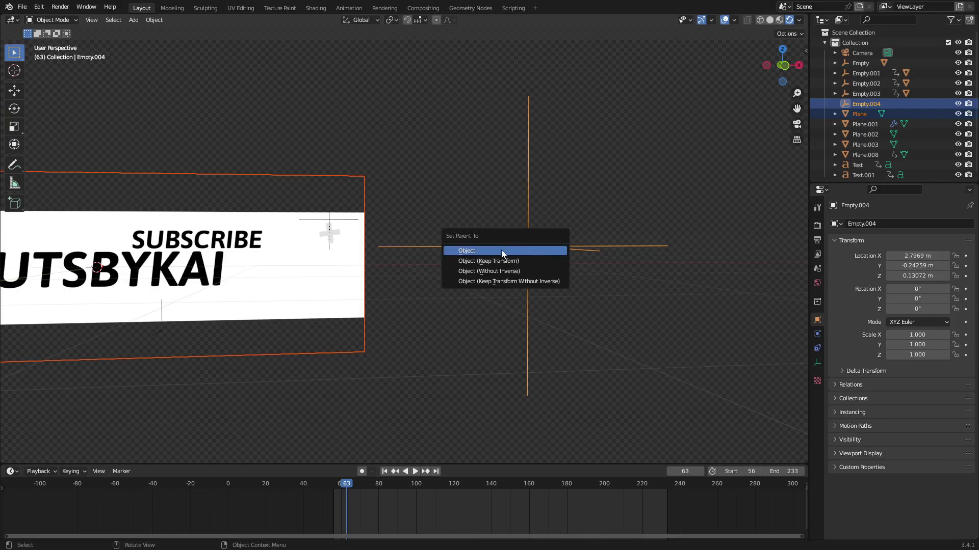
pyautogui.click(487, 250)
pyautogui.click(538, 243)
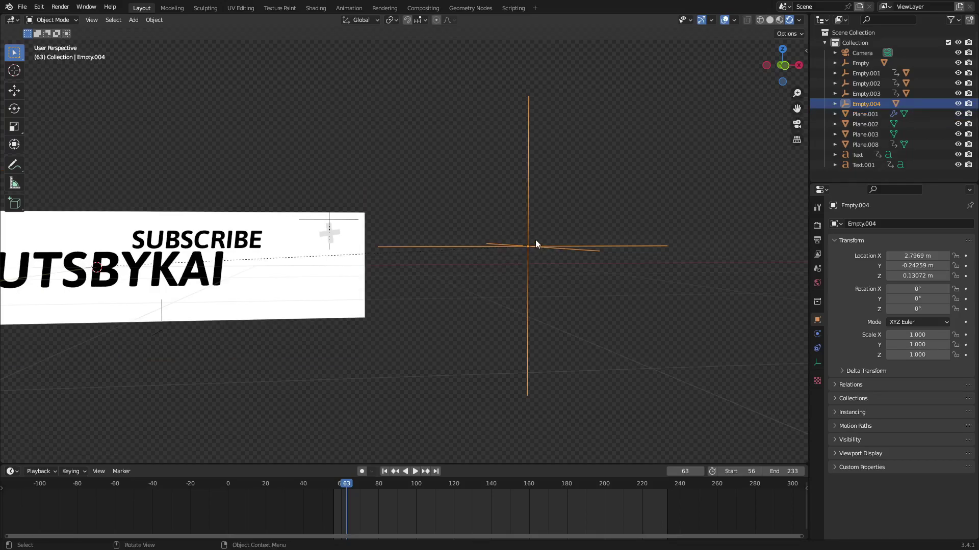
# Try moving the empty with its parented plane, cancel the move and undo the parenting.
pyautogui.press('g')
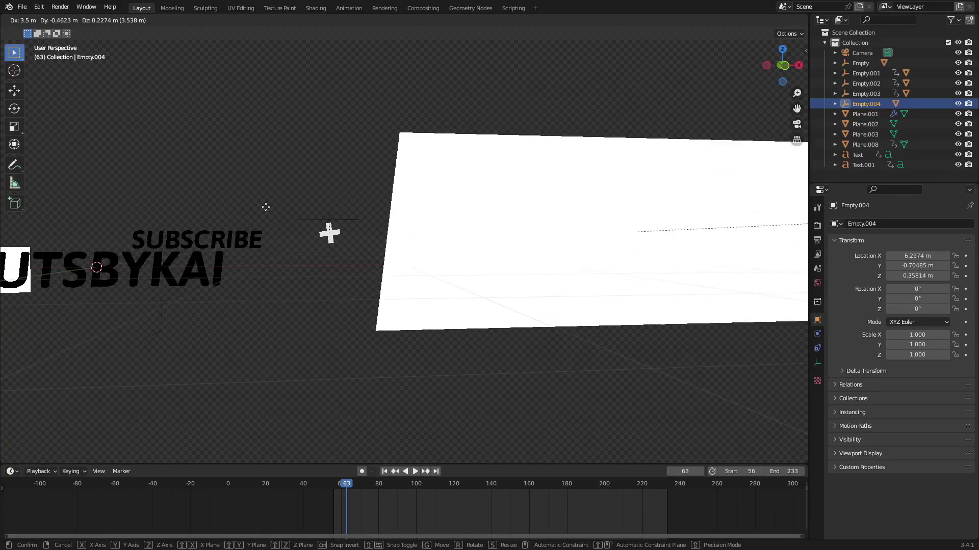
pyautogui.rightClick(295, 260)
pyautogui.click(296, 264)
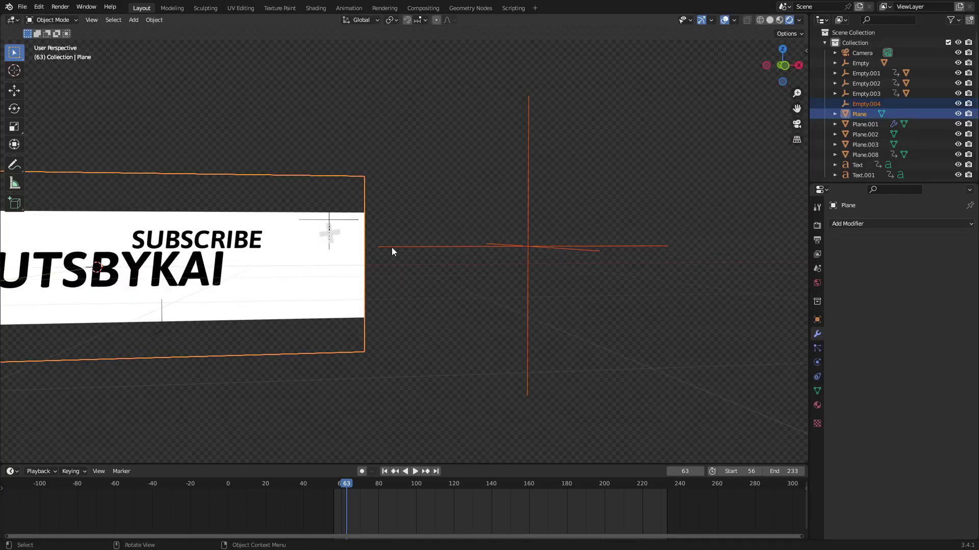
# Delete the demonstration empty beside the banner.
pyautogui.click(534, 237)
pyautogui.press('Delete')
# Select the small cross at the banner's upper corner and play its animation up to frame 83.
pyautogui.scroll(5, 346, 266)
pyautogui.scroll(-2, 305, 249)
pyautogui.keyDown('shift'); pyautogui.moveTo(261, 230); pyautogui.dragTo(515, 216, button='middle'); pyautogui.keyUp('shift')
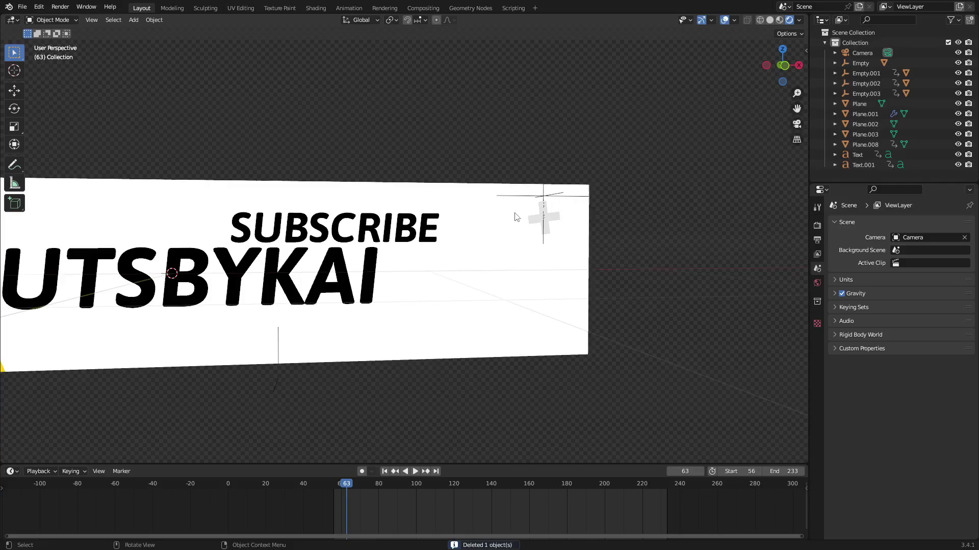
pyautogui.scroll(4, 561, 212)
pyautogui.keyDown('shift'); pyautogui.moveTo(656, 198); pyautogui.dragTo(438, 247, button='middle'); pyautogui.keyUp('shift')
pyautogui.click(438, 247)
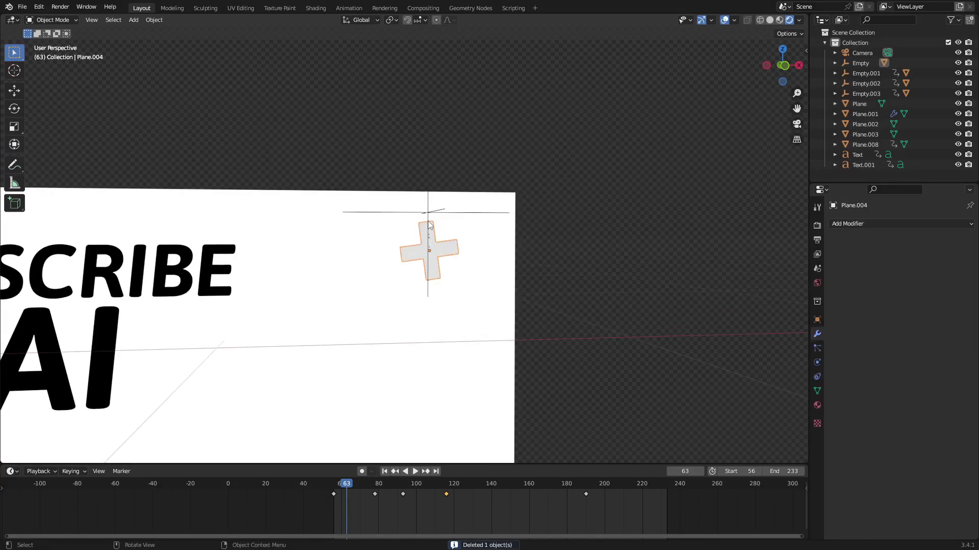
pyautogui.press('space')
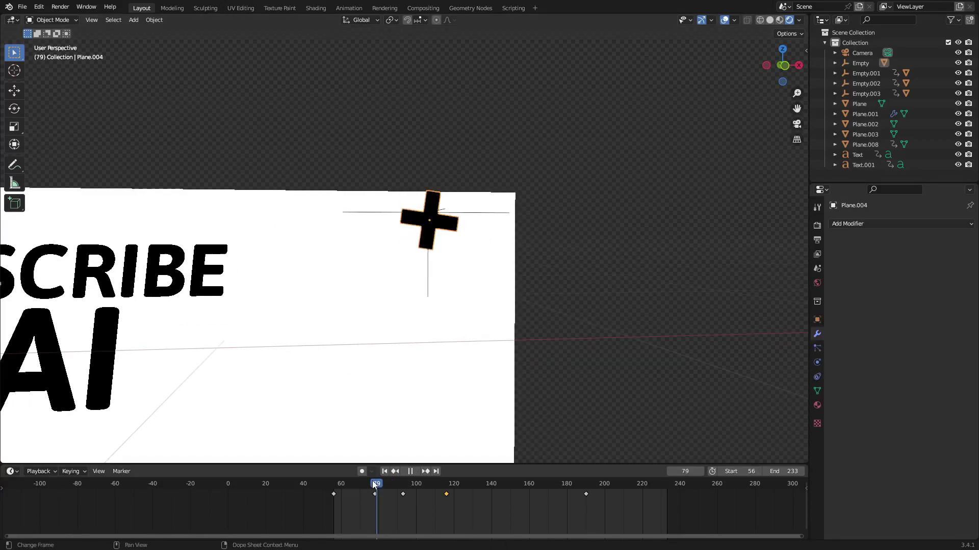
pyautogui.press('Escape')
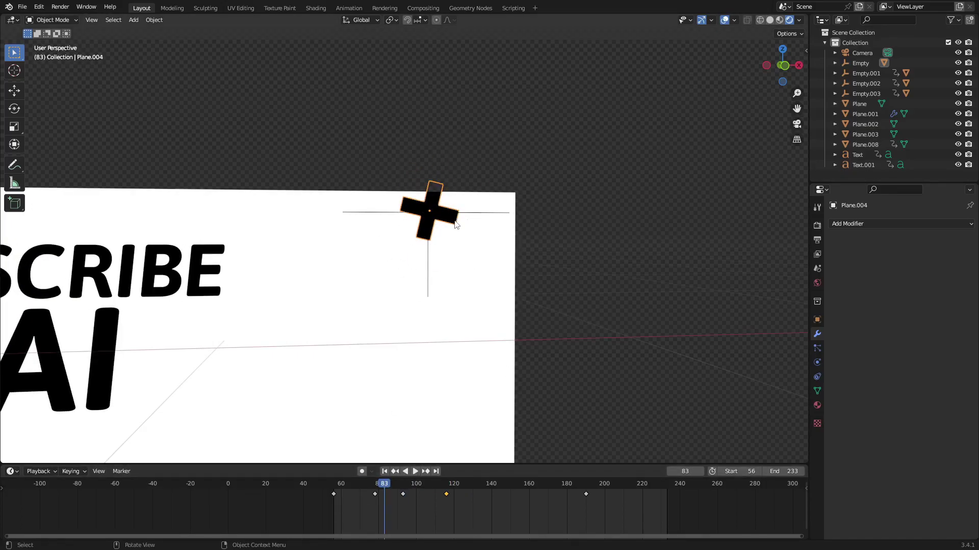
# Try moving the upper cross's parent empty down the banner and cancel each move.
pyautogui.click(428, 255)
pyautogui.click(427, 251)
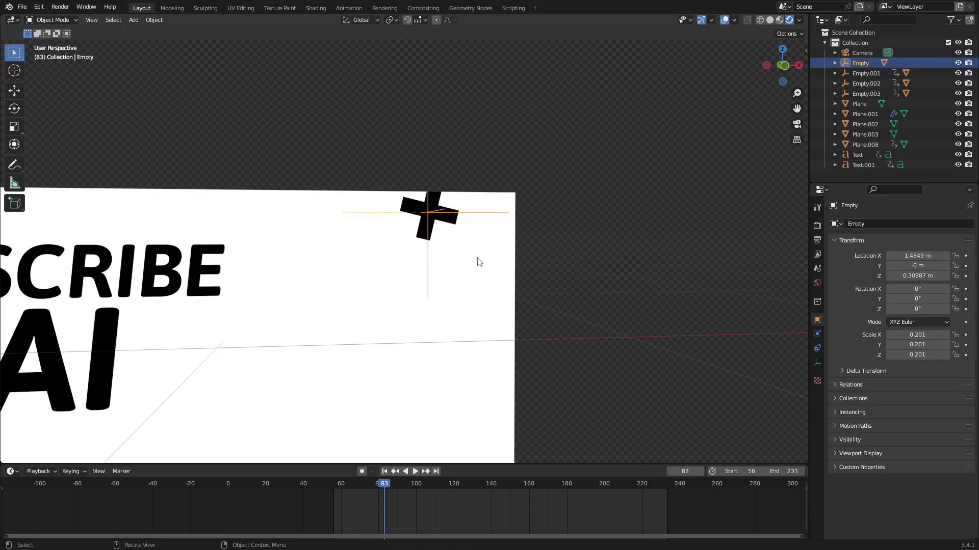
pyautogui.press('g')
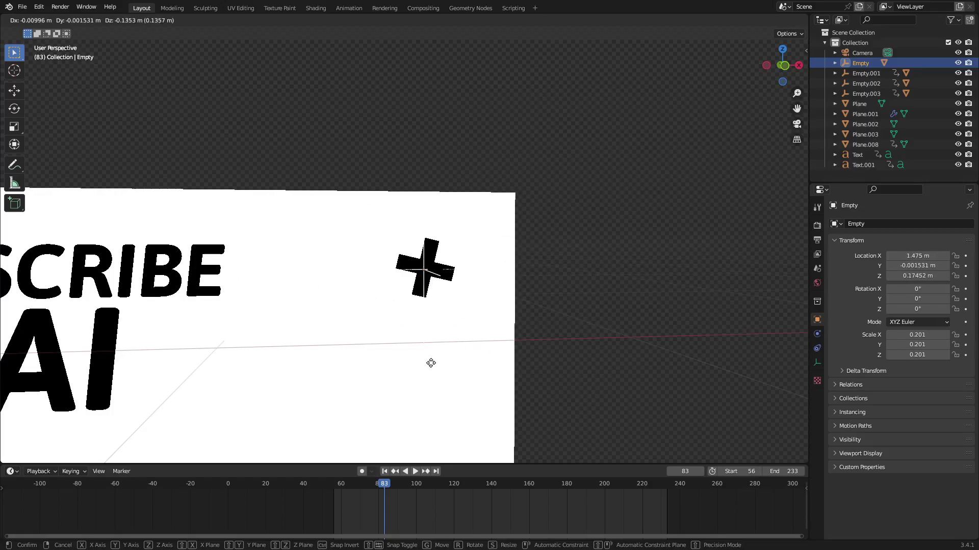
pyautogui.rightClick(424, 356)
pyautogui.scroll(-4, 423, 363)
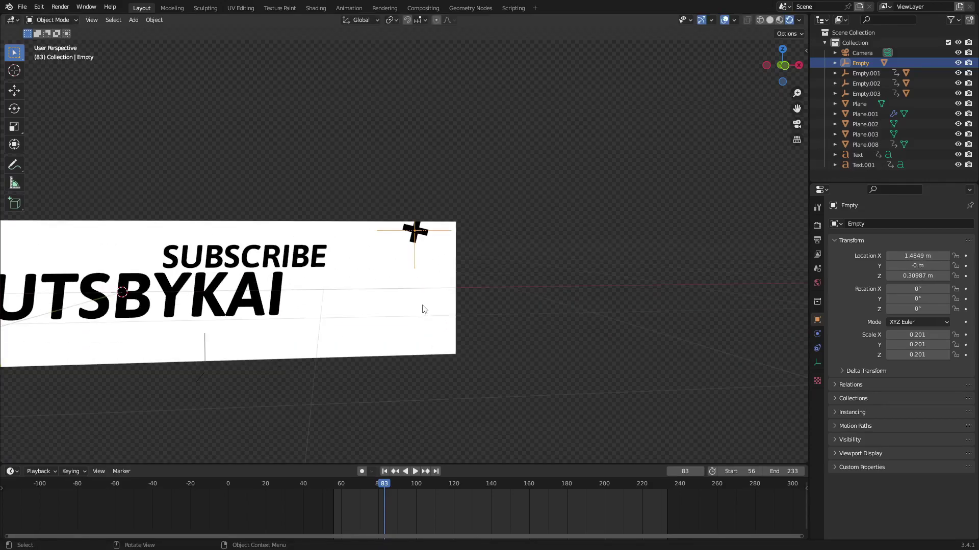
pyautogui.press('g')
pyautogui.rightClick(354, 364)
pyautogui.keyDown('shift'); pyautogui.moveTo(227, 334); pyautogui.dragTo(416, 303, button='middle'); pyautogui.keyUp('shift')
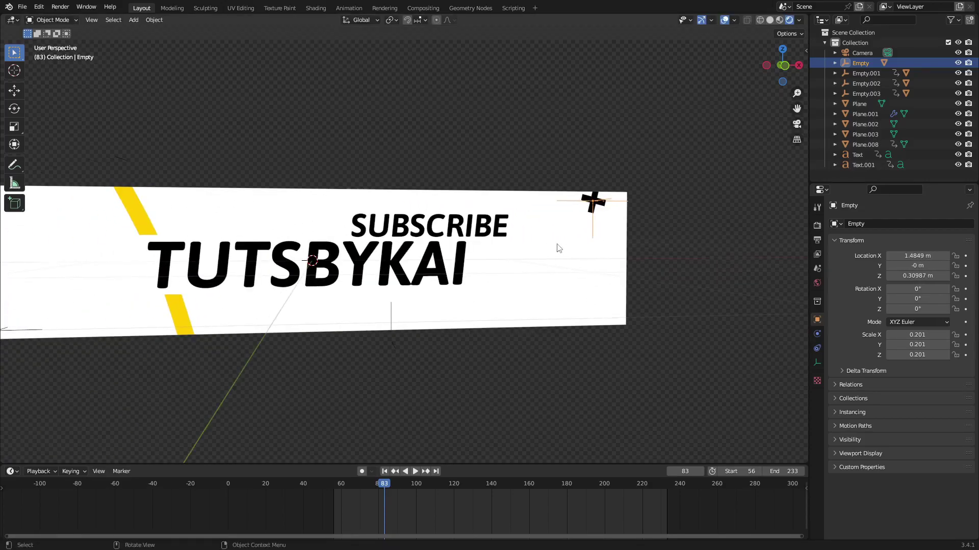
# Select the upper cross's empty, followed by Empty.002 at the banner's lower edge, to compare them.
pyautogui.click(597, 201)
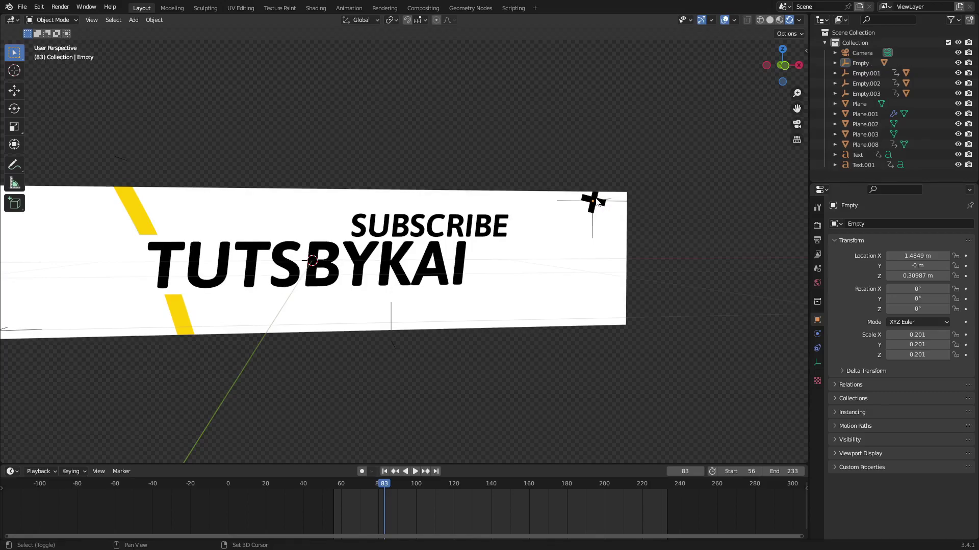
pyautogui.click(593, 215)
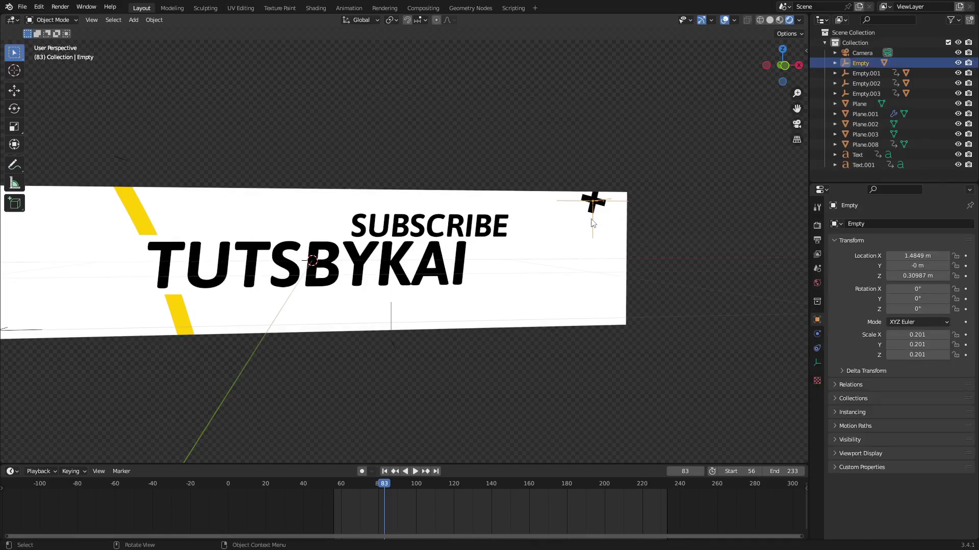
pyautogui.keyDown('shift'); pyautogui.click(595, 201); pyautogui.keyUp('shift')
pyautogui.click(392, 342)
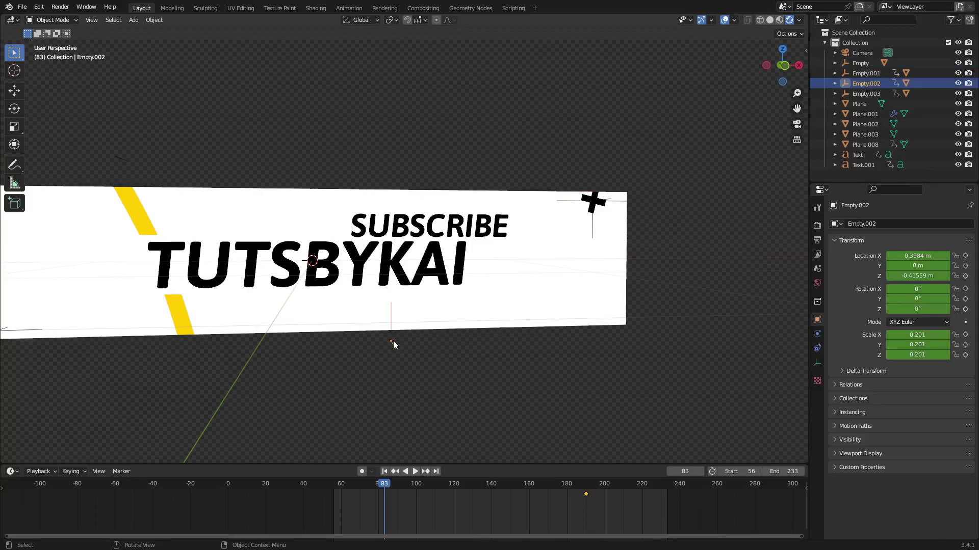
# Play the banner animation to examine the other crosses, and move the playhead to frame 158.
pyautogui.click(416, 472)
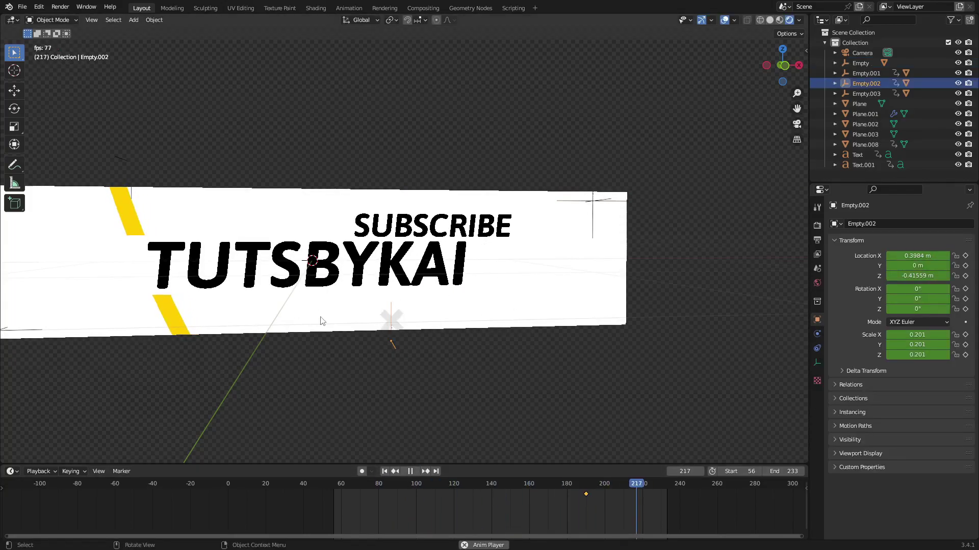
pyautogui.click(336, 309)
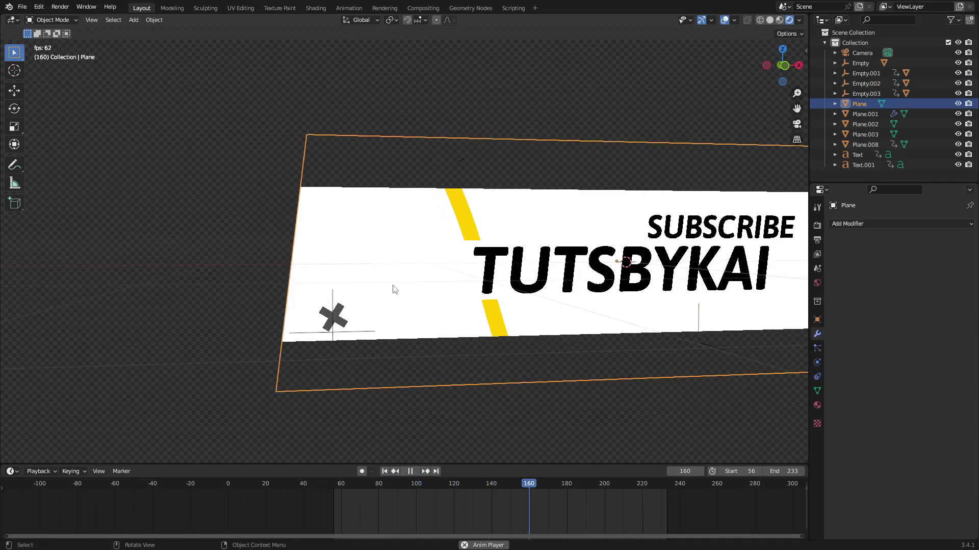
pyautogui.click(410, 471)
pyautogui.moveTo(409, 485); pyautogui.dragTo(525, 484)
pyautogui.press('space')
# Show the material settings of the cross in the banner's lower corner and inspect its keyframes from frame 119.
pyautogui.click(333, 319)
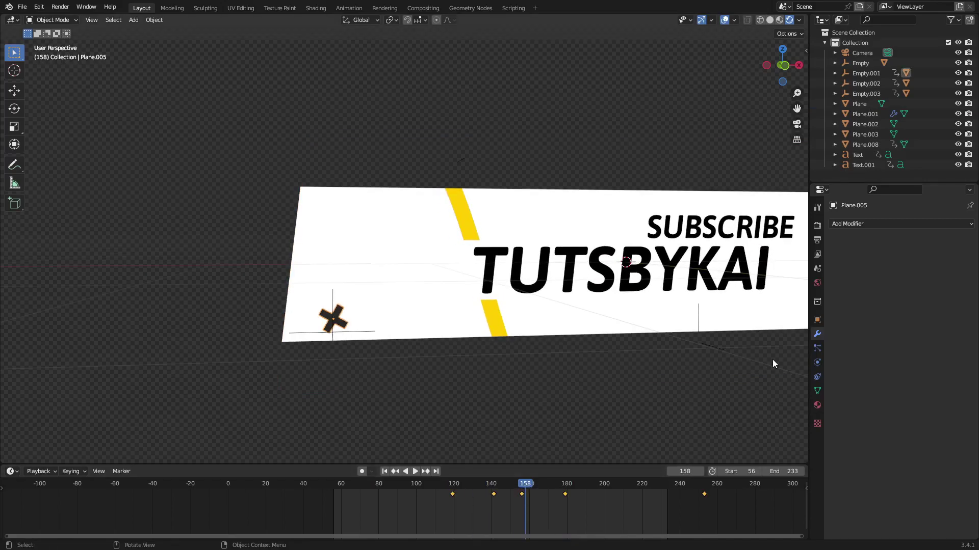
pyautogui.click(817, 405)
pyautogui.click(452, 510)
pyautogui.moveTo(489, 518); pyautogui.dragTo(414, 518, button='middle')
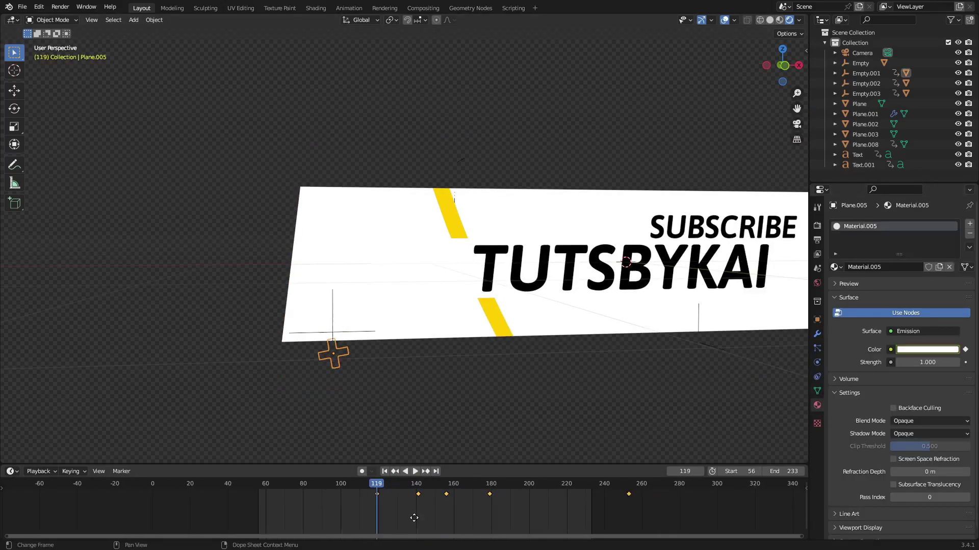
pyautogui.scroll(3, 482, 510)
pyautogui.scroll(1, 429, 498)
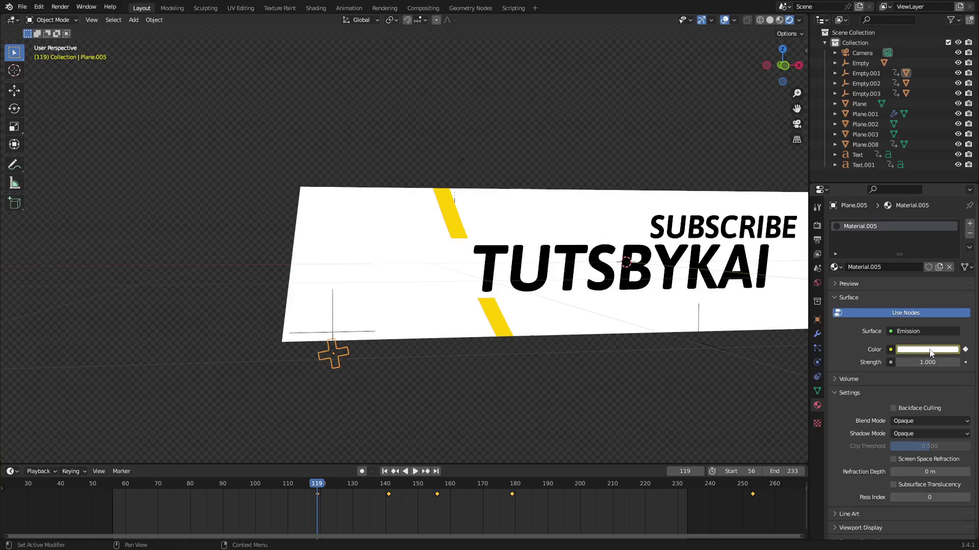
# Move the playhead through frames 141 and 156 to examine the lower cross's colour keyframes.
pyautogui.moveTo(317, 491); pyautogui.dragTo(388, 490)
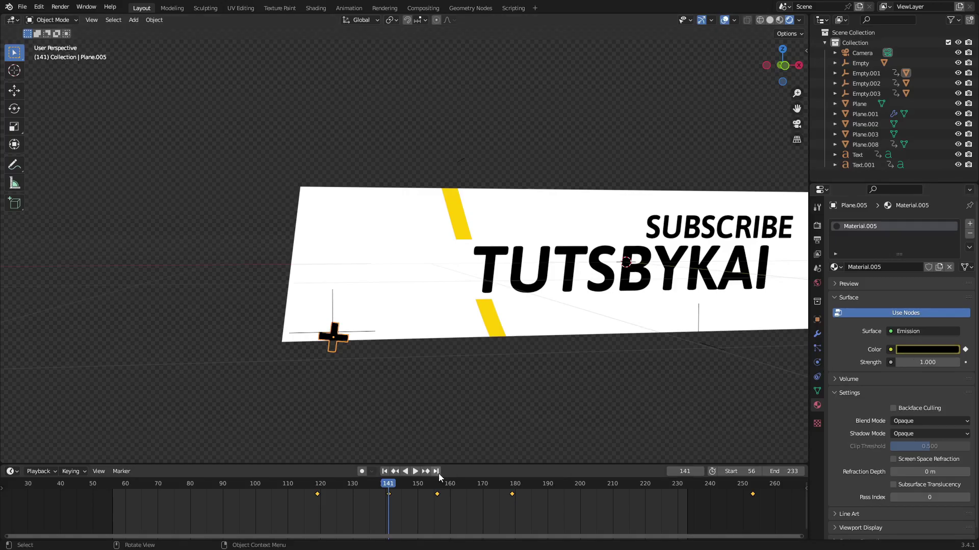
pyautogui.press('space')
pyautogui.moveTo(440, 485); pyautogui.dragTo(436, 495)
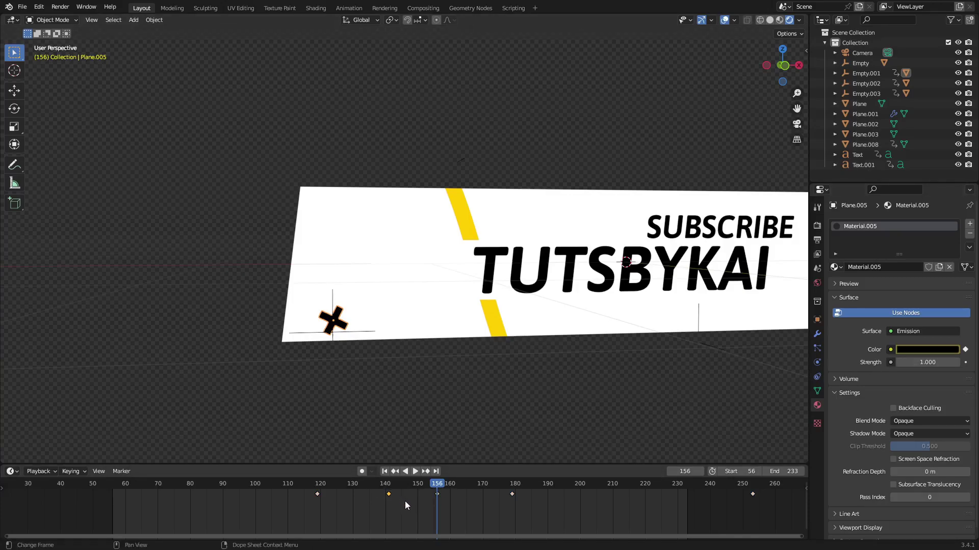
# Try duplicating the lower cross's starting keyframes to frame 179, and undo the keyframe edits.
pyautogui.press('g')
pyautogui.click(449, 506)
pyautogui.click(512, 484)
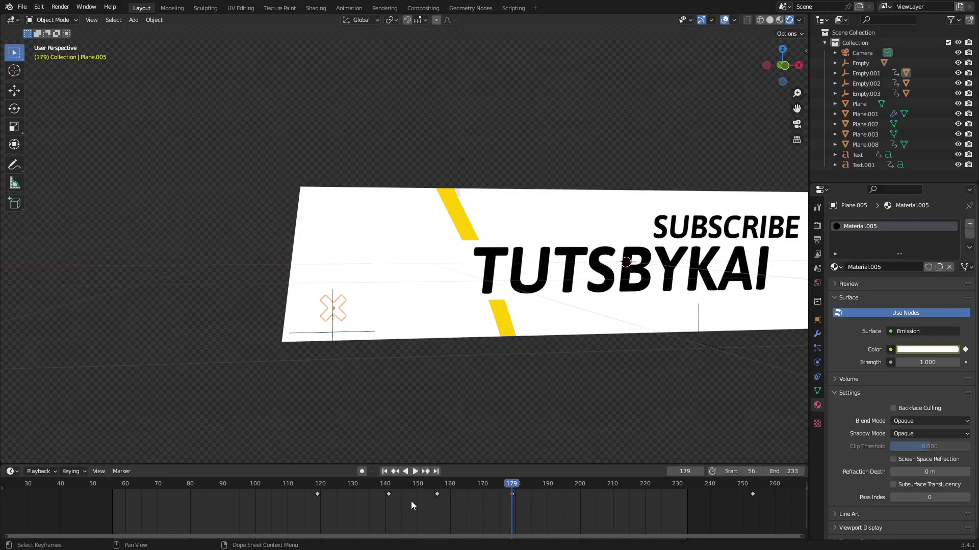
pyautogui.hotkey('shift', 'd')
pyautogui.click(521, 509)
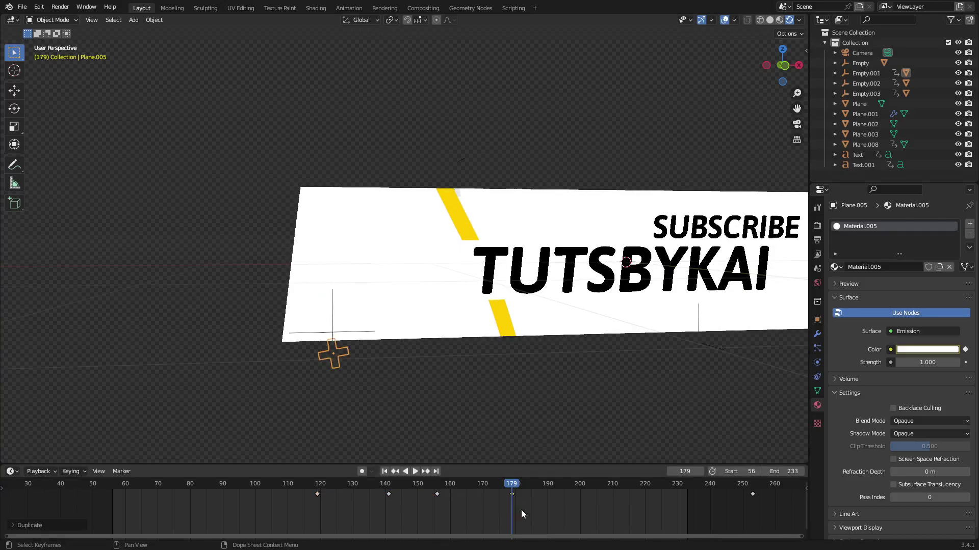
pyautogui.moveTo(490, 485); pyautogui.dragTo(306, 483)
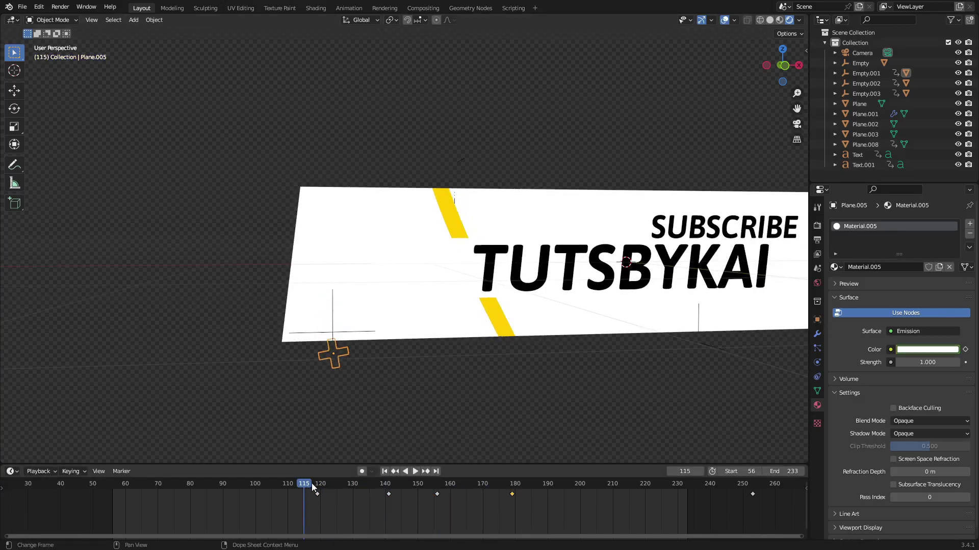
pyautogui.hotkey('ctrl', 'z')
pyautogui.hotkey('ctrl', 'z')
pyautogui.hotkey('ctrl', 'z')
pyautogui.press('Down')
pyautogui.press('Down')
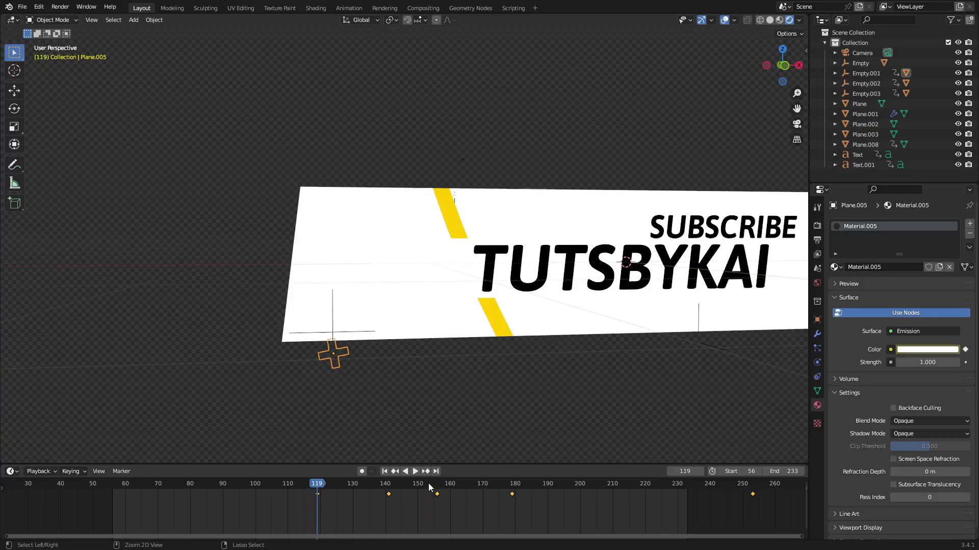
# Play the animation to examine the lower cross's colour change, stop at frame 175, and reselect the cross.
pyautogui.press('space')
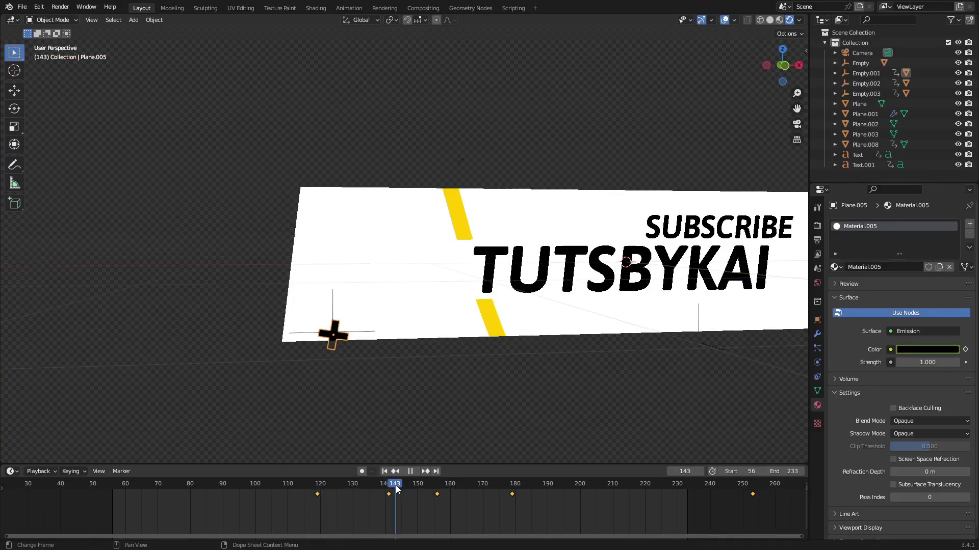
pyautogui.press('space')
pyautogui.click(358, 347)
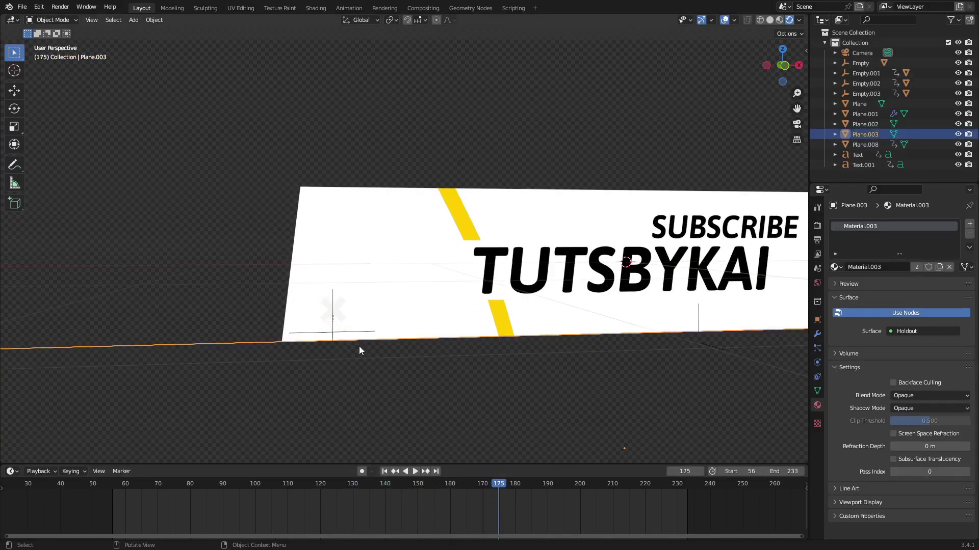
pyautogui.click(338, 310)
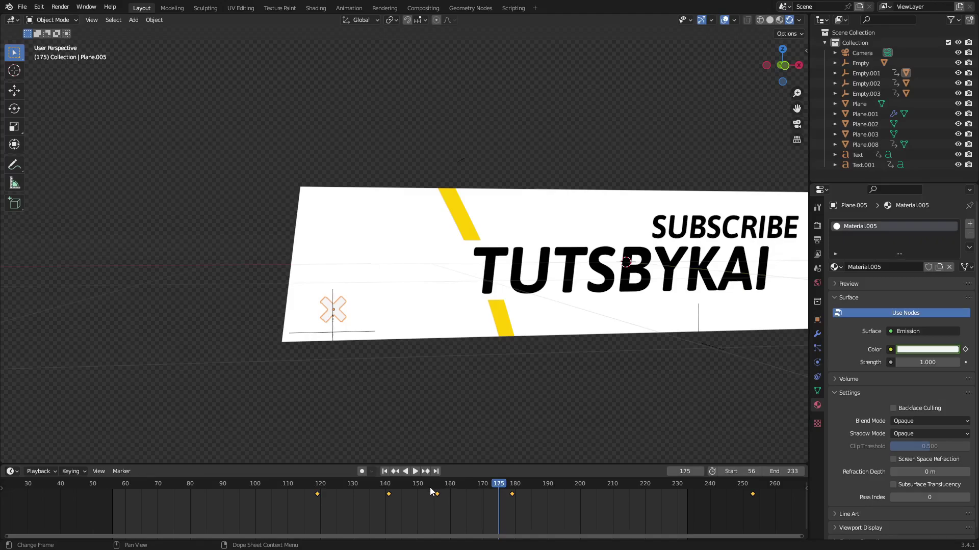
# Move the playhead to frame 82 and select the cross in the banner's upper corner to show its material settings.
pyautogui.keyDown('shift'); pyautogui.moveTo(752, 359); pyautogui.dragTo(424, 337, button='middle'); pyautogui.keyUp('shift')
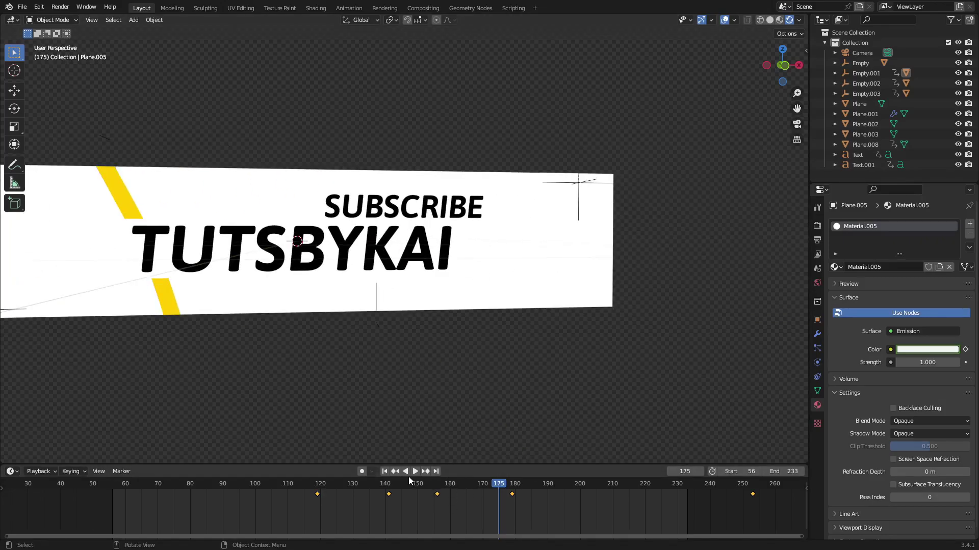
pyautogui.moveTo(315, 489); pyautogui.dragTo(197, 488)
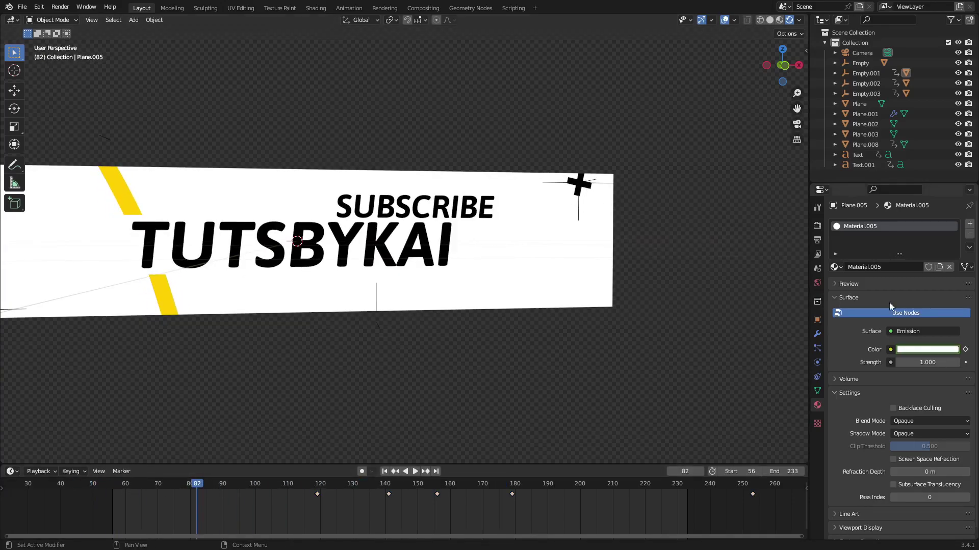
pyautogui.click(579, 184)
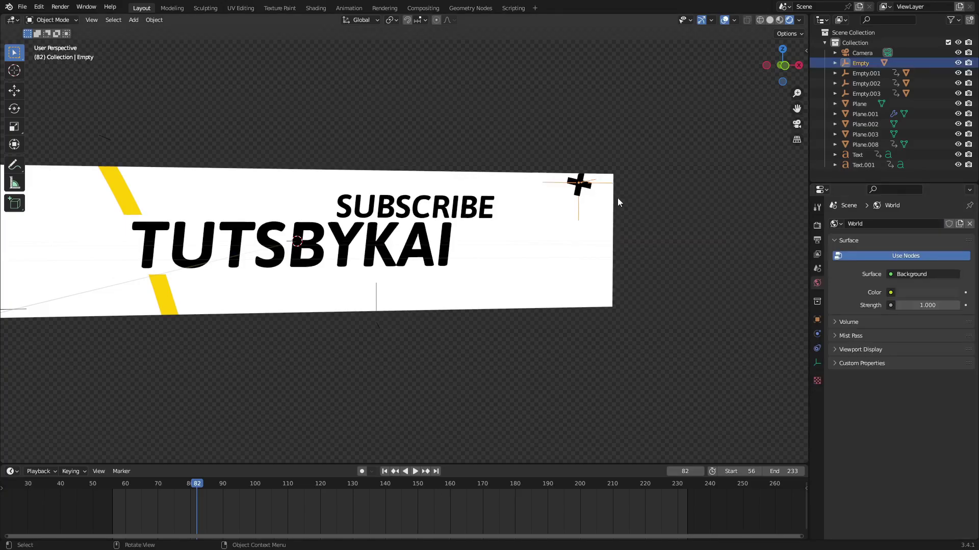
pyautogui.click(580, 186)
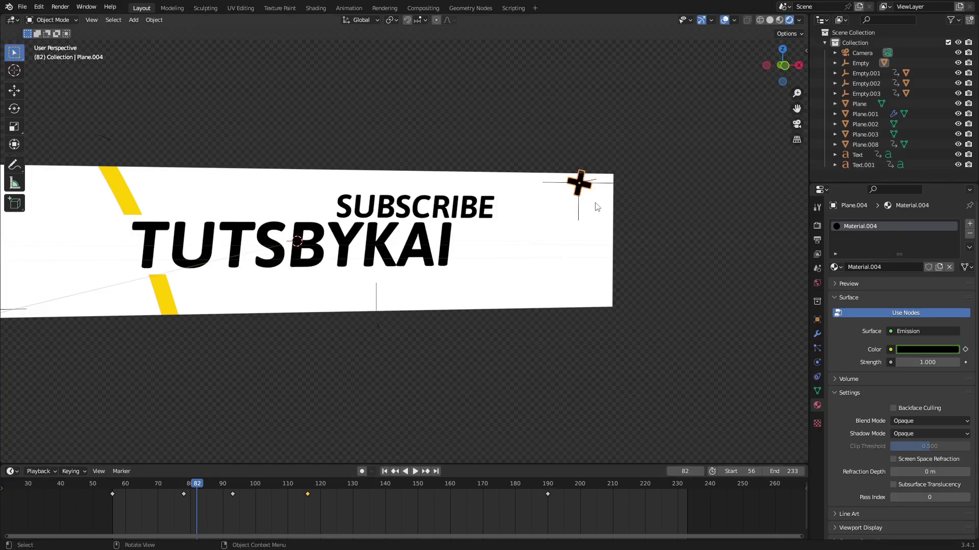
# Try duplicating the upper cross to a spot outside the banner, and delete the copy.
pyautogui.hotkey('shift', 'd')
pyautogui.click(658, 306)
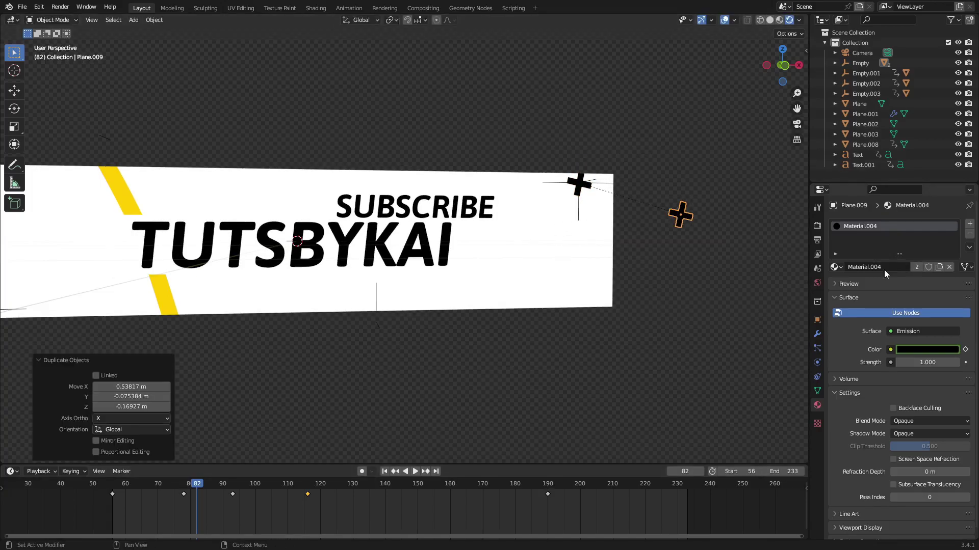
pyautogui.click(419, 472)
pyautogui.press('Delete')
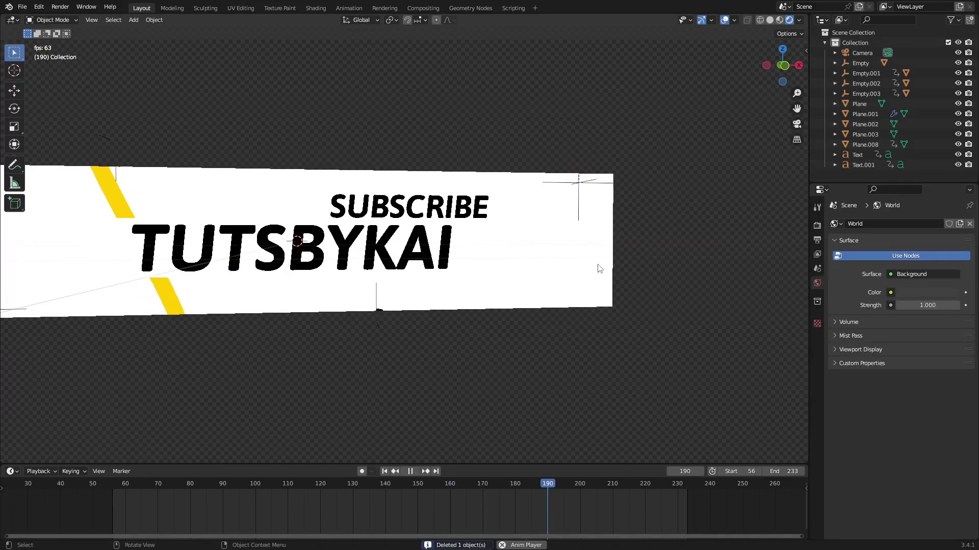
# Play the animation, stop at frame 59, and select the upper cross with its first four keyframes from frame 56.
pyautogui.click(585, 166)
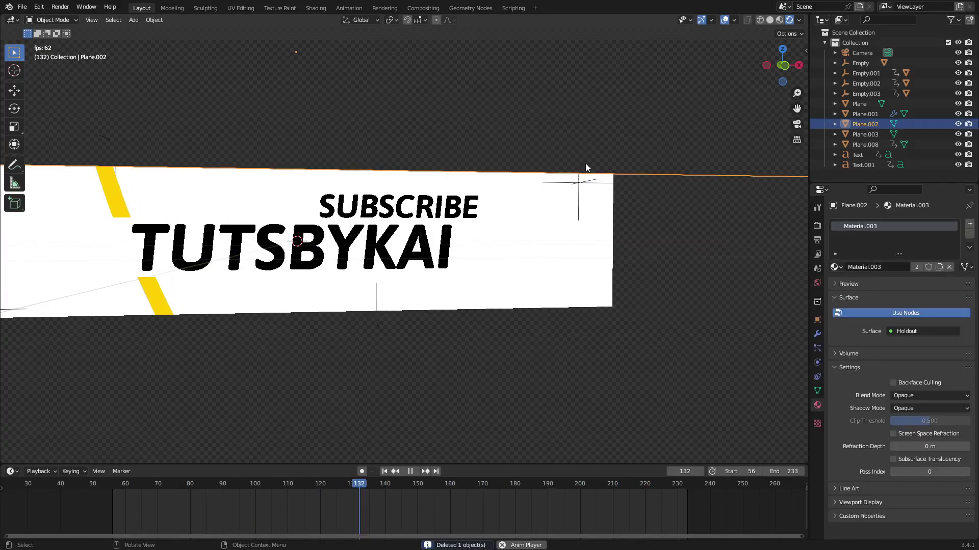
pyautogui.press('space')
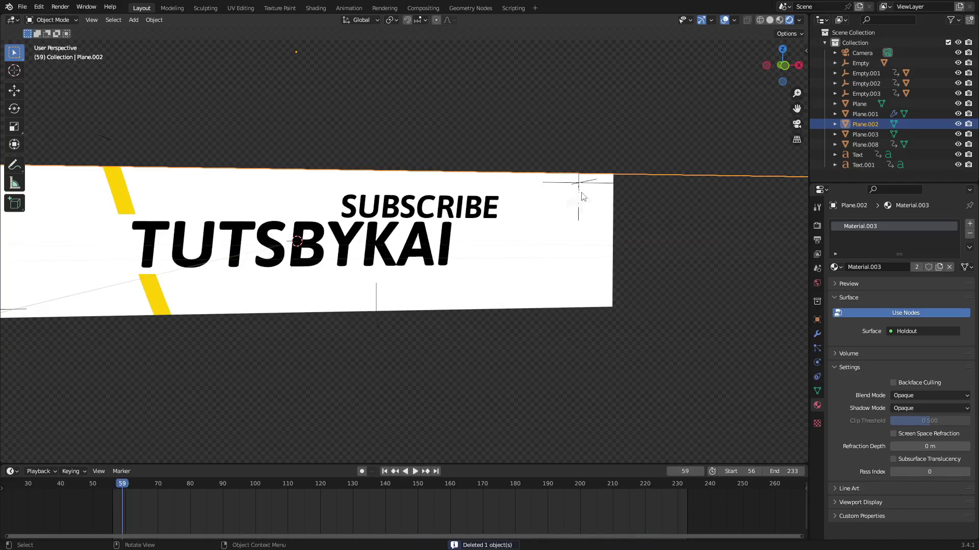
pyautogui.click(581, 194)
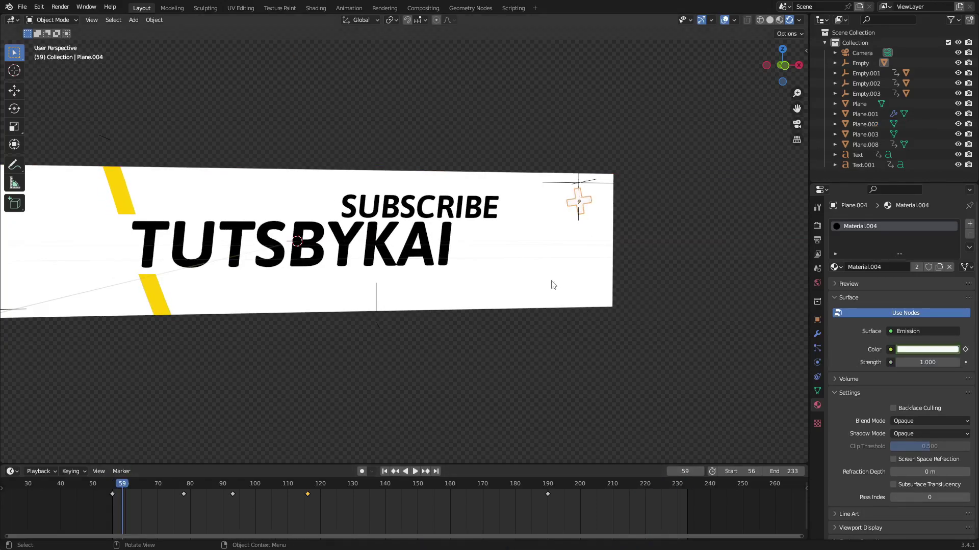
pyautogui.moveTo(360, 507); pyautogui.dragTo(105, 504)
# Move the playhead to frame 200 and select the cross at the banner's lower edge with all of its keyframes.
pyautogui.moveTo(332, 483); pyautogui.dragTo(581, 461)
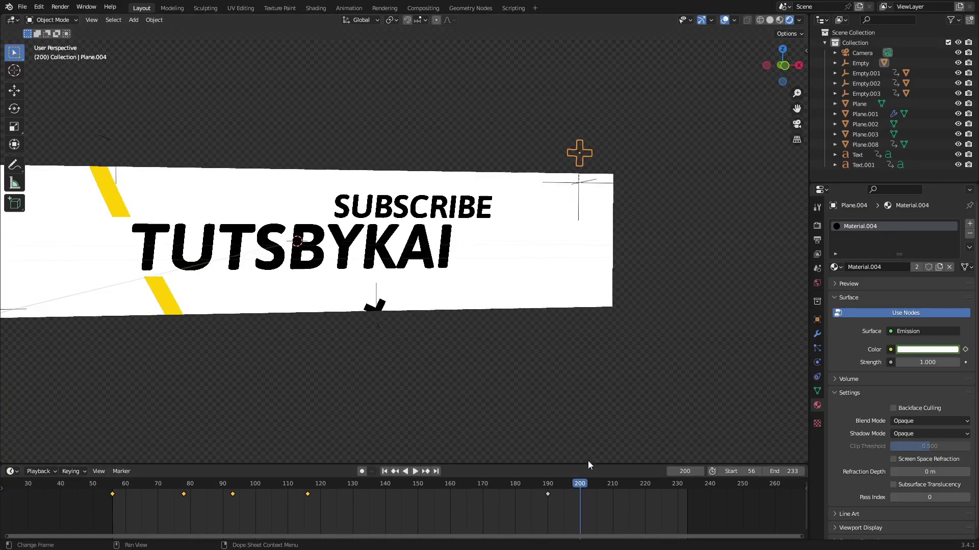
pyautogui.click(380, 305)
pyautogui.moveTo(711, 504); pyautogui.dragTo(443, 490)
# Move the playhead to frame 160 and select the cross in the banner's lower corner.
pyautogui.keyDown('shift'); pyautogui.moveTo(26, 302); pyautogui.dragTo(380, 306, button='middle'); pyautogui.keyUp('shift')
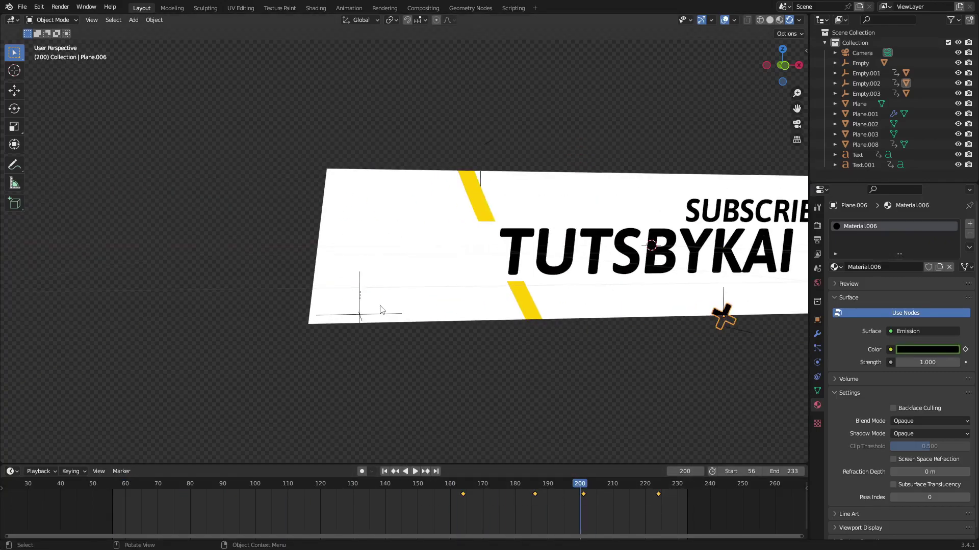
pyautogui.moveTo(441, 482)
pyautogui.mouseDown()
pyautogui.moveTo(304, 489)
pyautogui.moveTo(450, 474)
pyautogui.mouseUp()
pyautogui.click(361, 303)
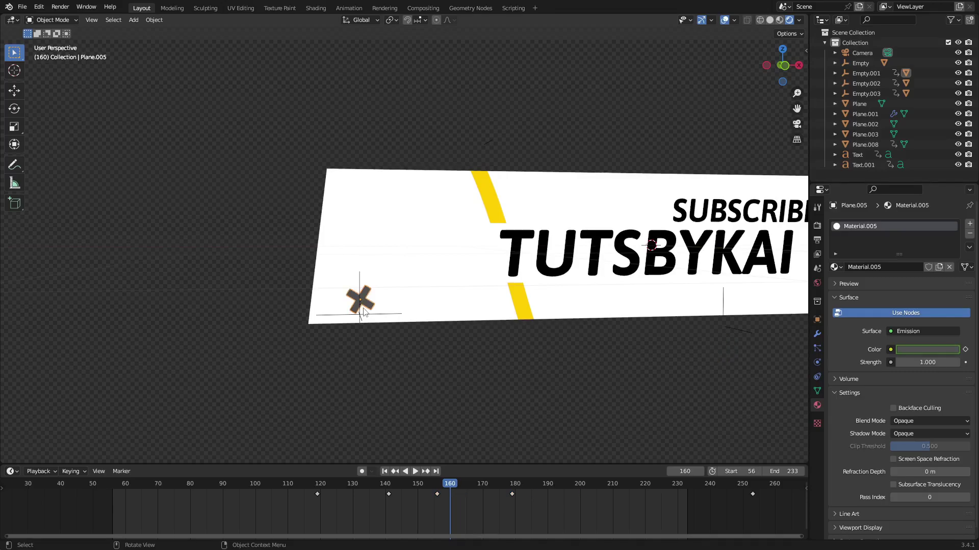
# Try shifting the lower-corner cross's keyframes from frames 119 to 179 earlier in time, and cancel the move.
pyautogui.moveTo(580, 519); pyautogui.dragTo(298, 487)
pyautogui.press('g')
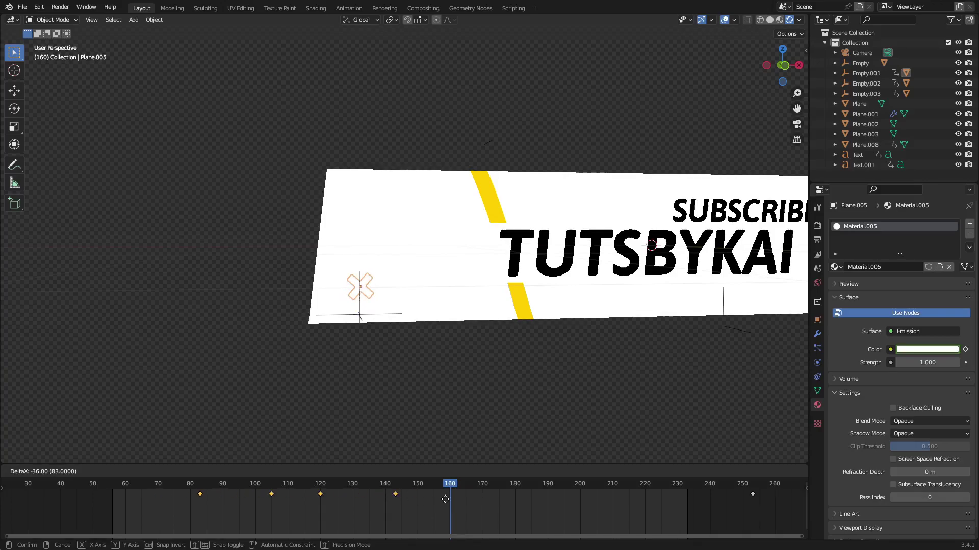
pyautogui.press('Escape')
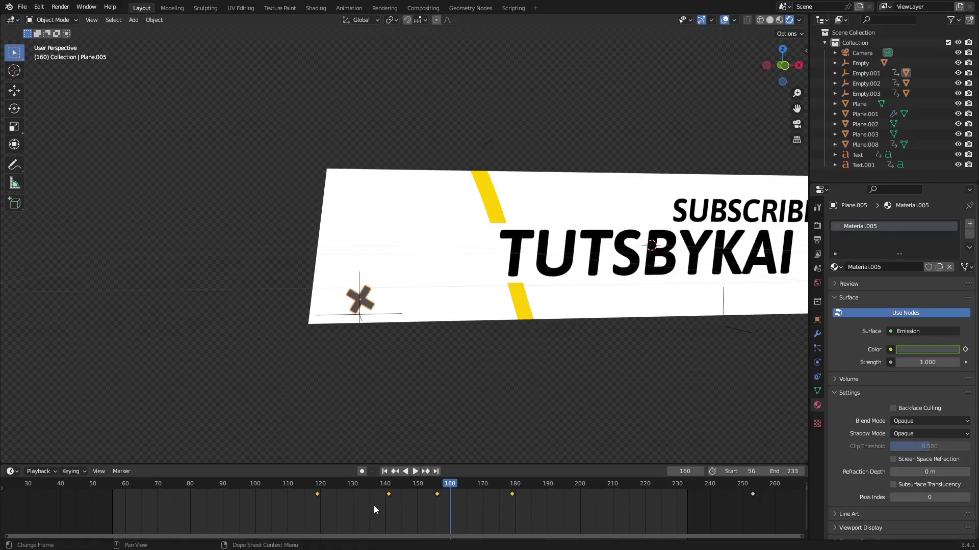
# Show the timeline's channel list, enlarge the timeline, and expand Plane.005 and Material.005 down to the Shader Nodetree channel.
pyautogui.click(5, 490)
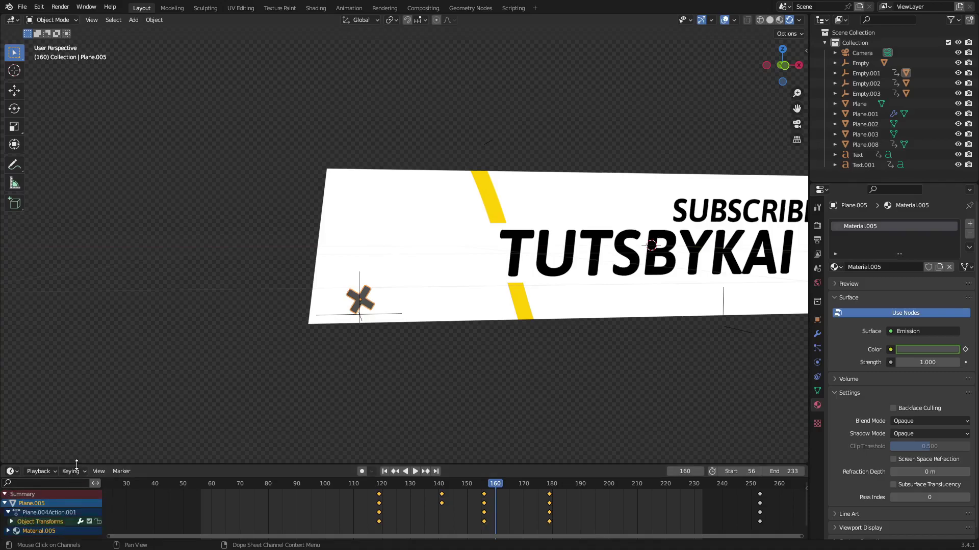
pyautogui.moveTo(77, 463); pyautogui.dragTo(76, 367)
pyautogui.click(5, 407)
pyautogui.click(4, 397)
pyautogui.click(4, 396)
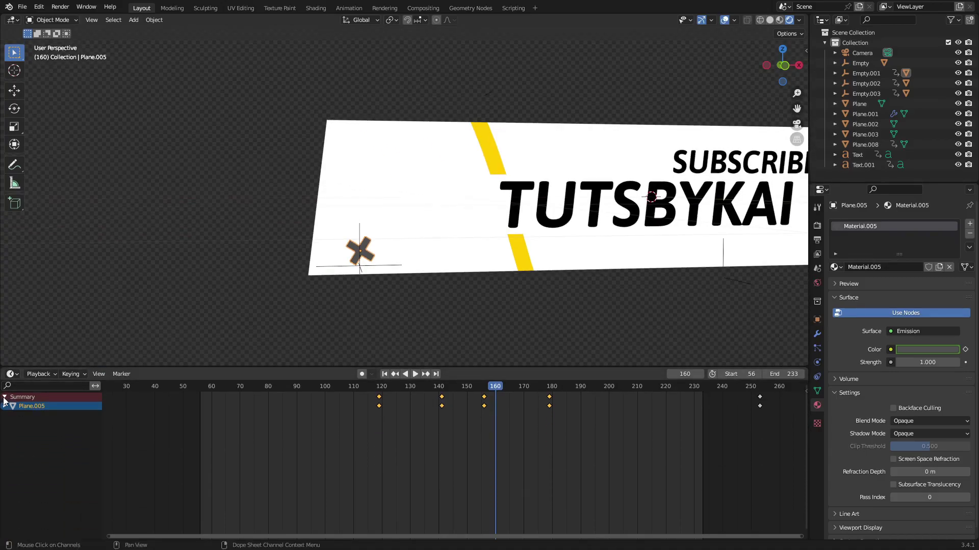
pyautogui.click(4, 407)
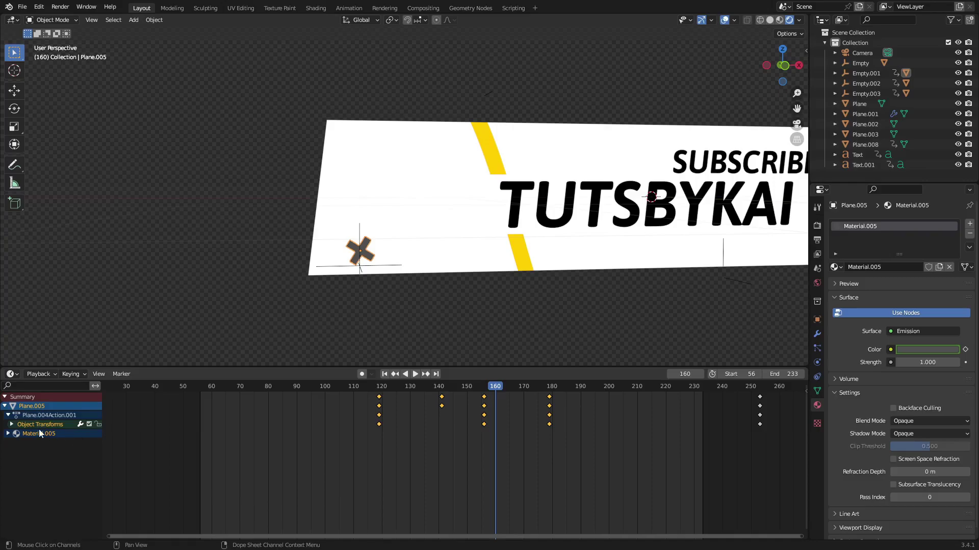
pyautogui.click(8, 434)
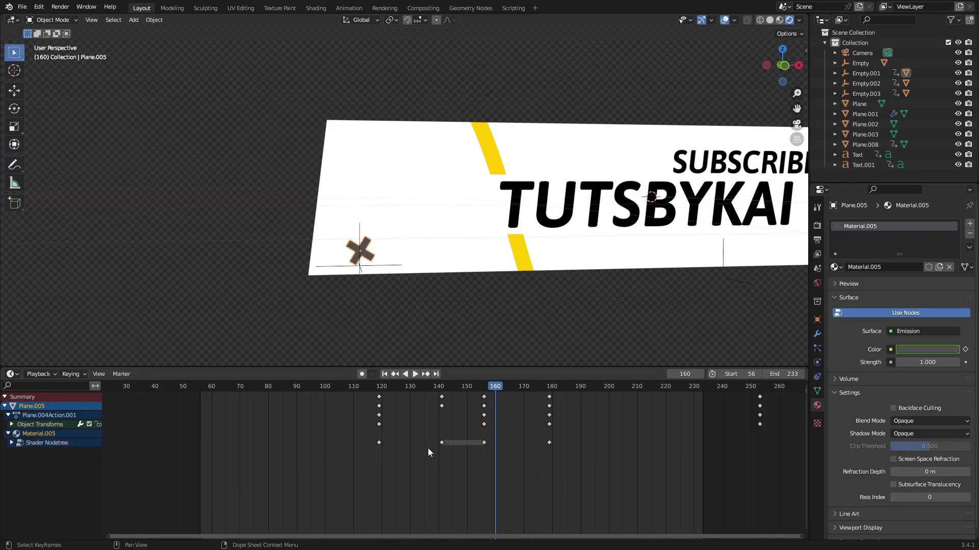
# Try shifting only the Shader Nodetree colour keyframes earlier in time, and cancel the move.
pyautogui.moveTo(428, 441); pyautogui.dragTo(341, 438)
pyautogui.press('g')
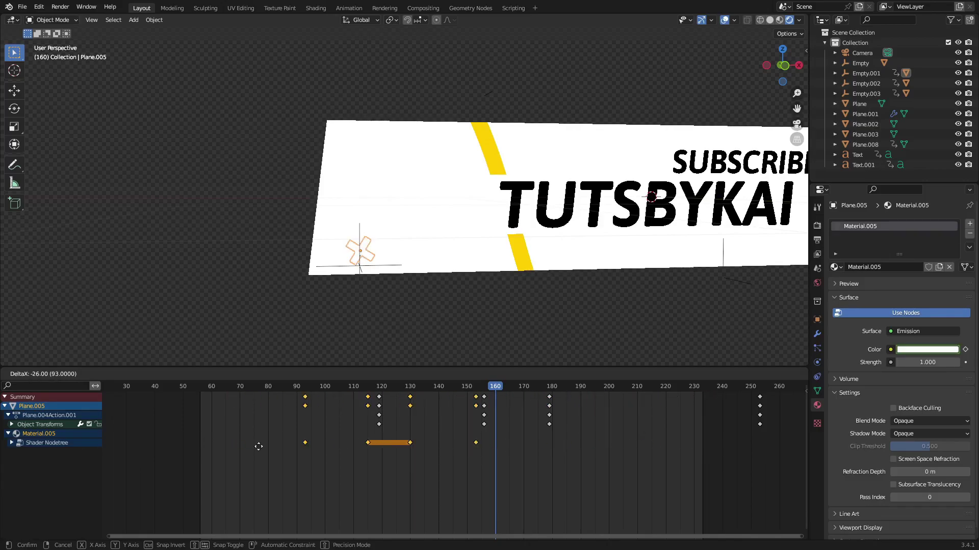
pyautogui.press('Escape')
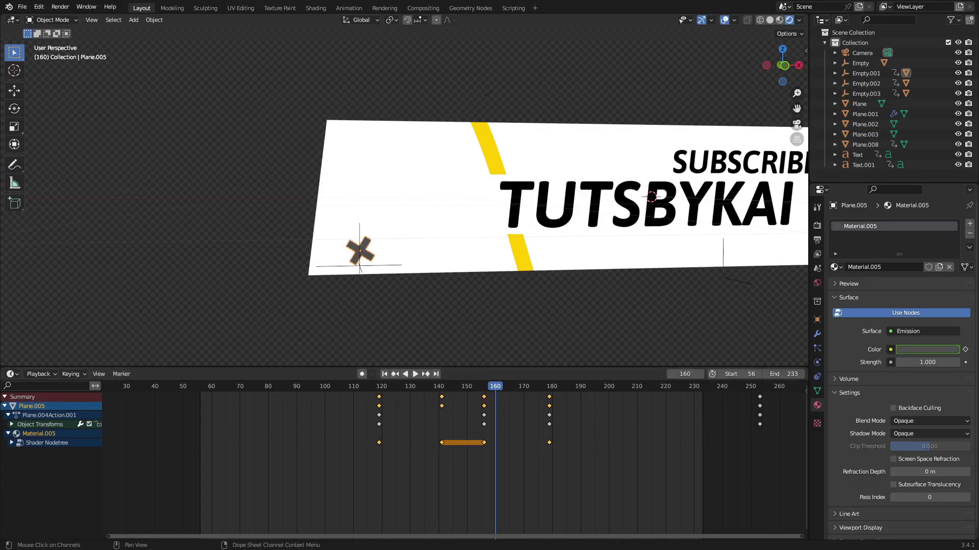
# Collapse the keyframe channels down to the Summary row and shrink the timeline back to a narrow strip.
pyautogui.click(5, 406)
pyautogui.click(5, 397)
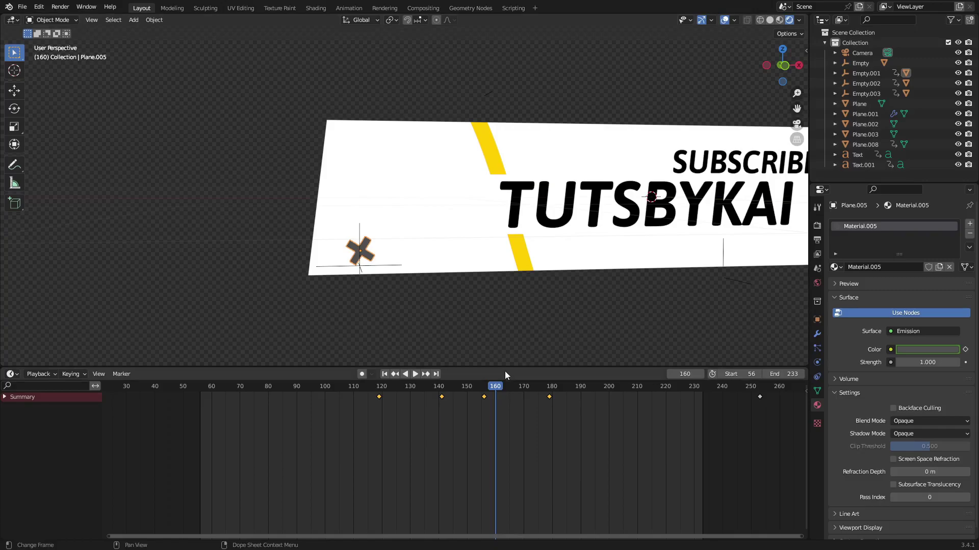
pyautogui.moveTo(505, 371); pyautogui.dragTo(545, 479)
pyautogui.scroll(-3, 611, 326)
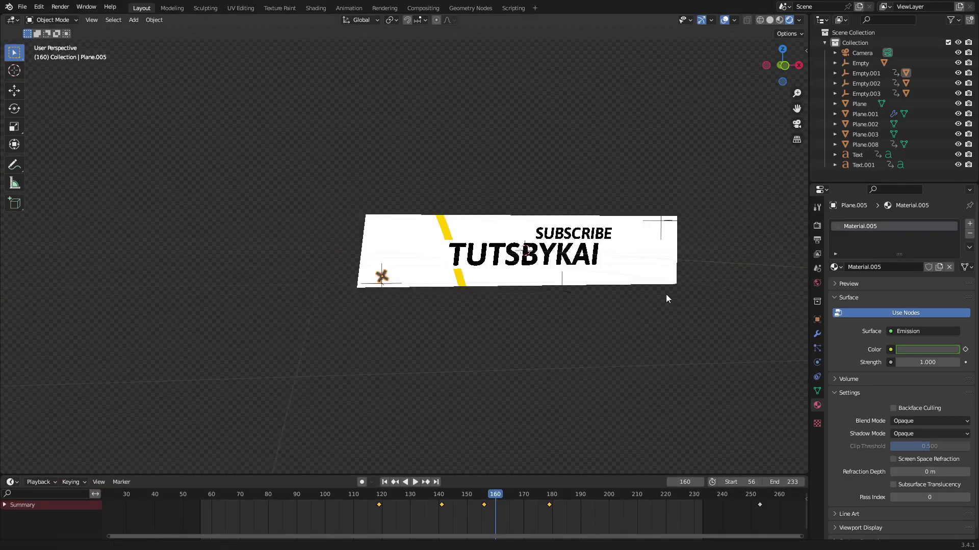
pyautogui.keyDown('shift'); pyautogui.moveTo(666, 294); pyautogui.dragTo(537, 303, button='middle'); pyautogui.keyUp('shift')
pyautogui.press('KP_Decimal')
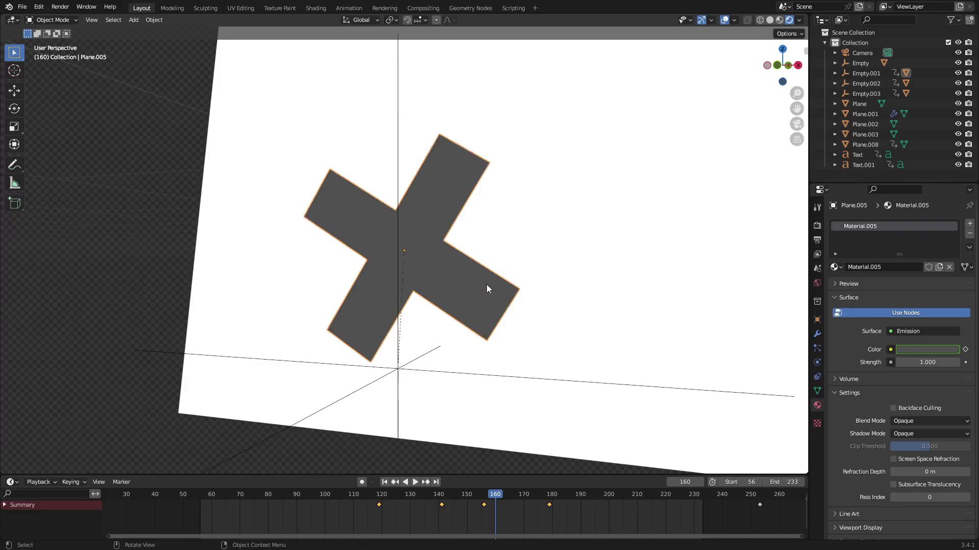
pyautogui.scroll(-5, 486, 285)
pyautogui.moveTo(502, 268); pyautogui.dragTo(518, 346, button='middle')
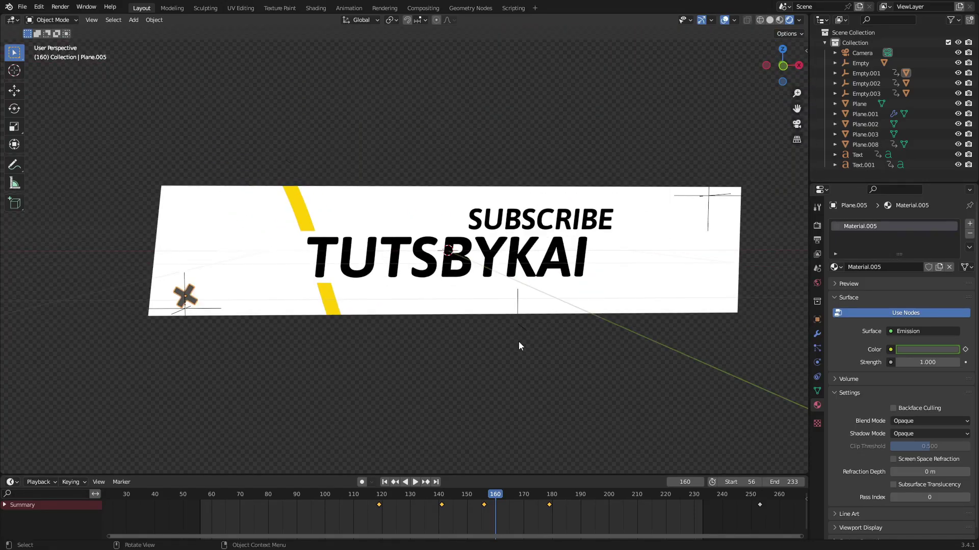